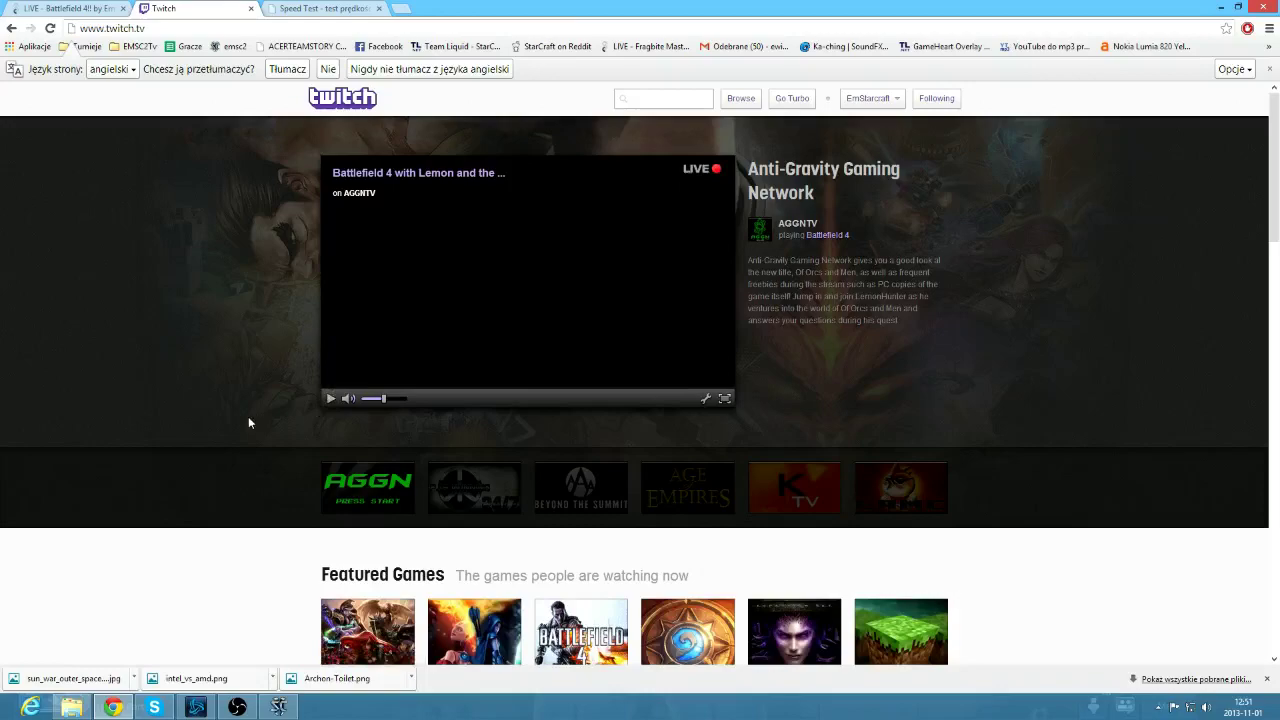
- Open the Broadcaster Dashboard of the logged-in Twitch account
scroll(249, 423, "down", 2)
scroll(249, 423, "up", 2)
left_click(877, 99)
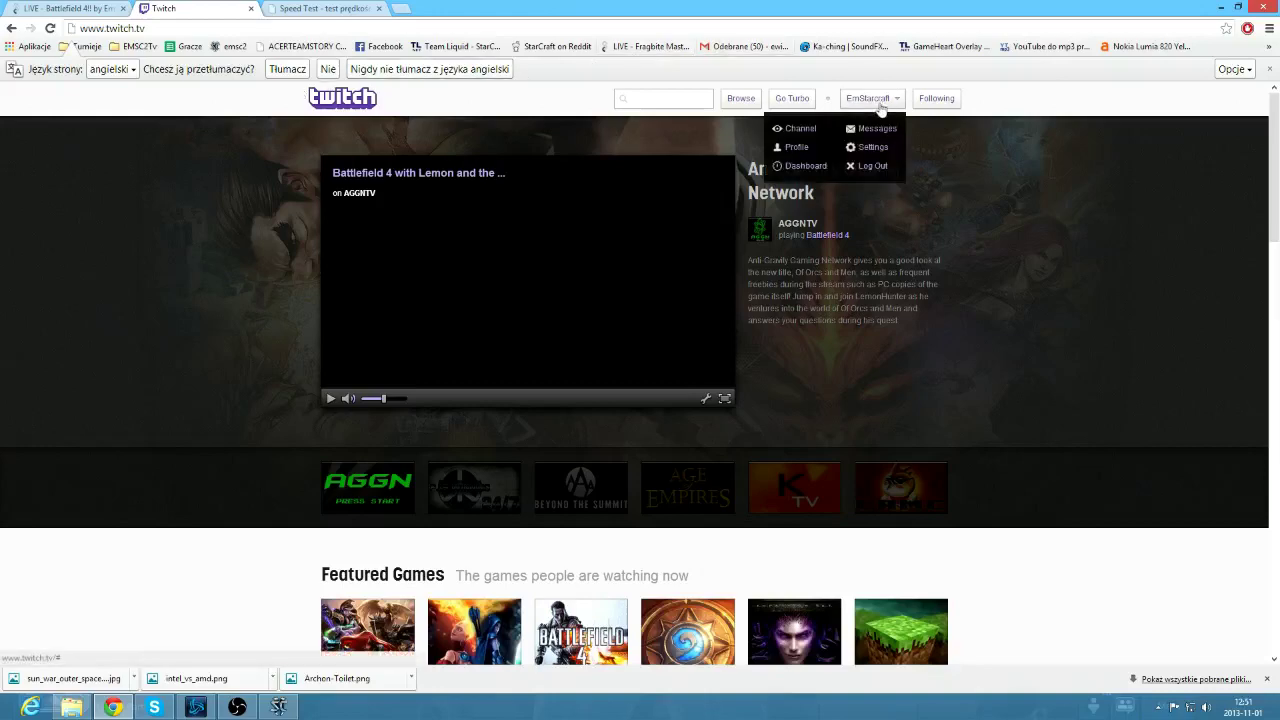
left_click(820, 170)
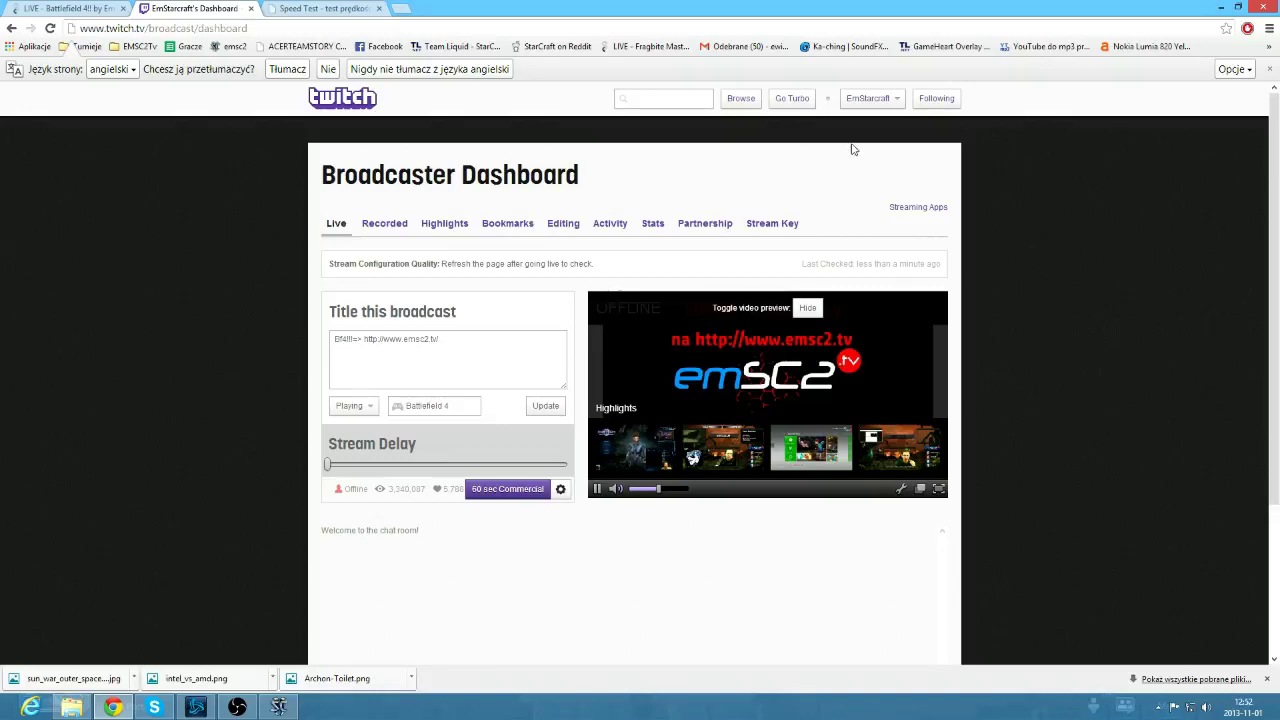
- Switch to Open Broadcaster Software and open its encoding settings (Kodowanie)
left_click(237, 707)
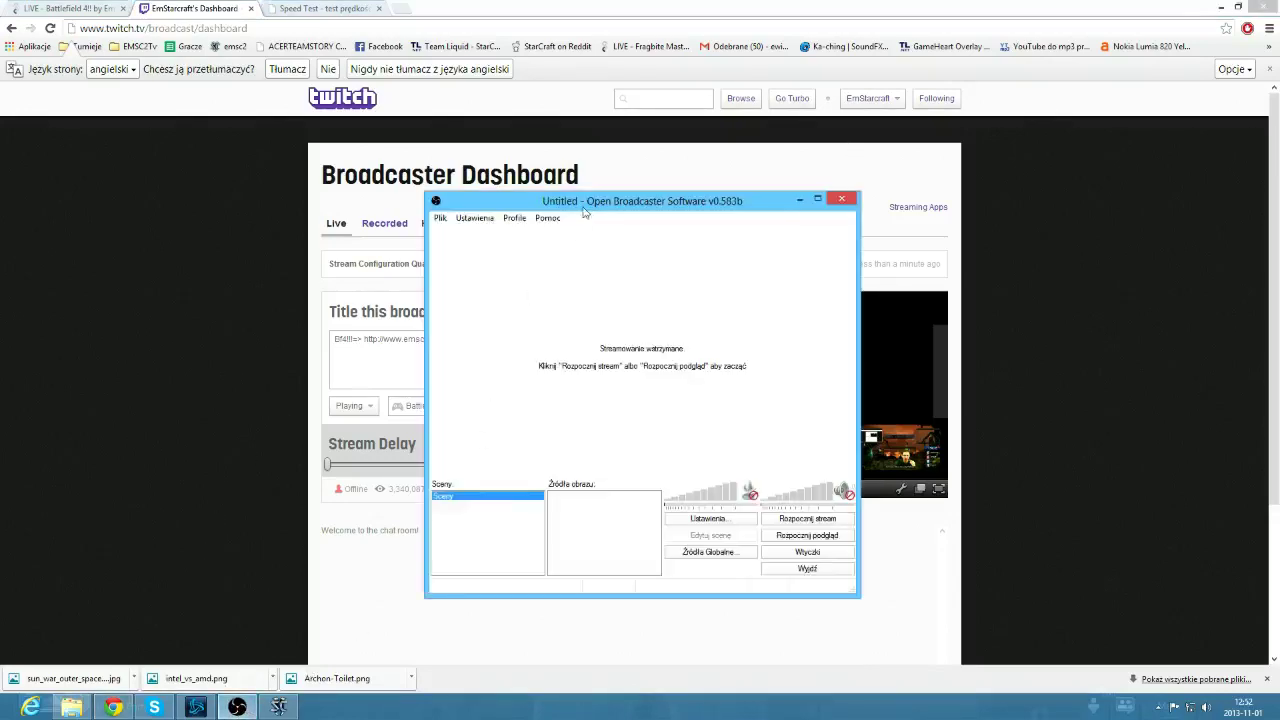
left_click_drag(586, 206, 544, 150)
left_click(443, 163)
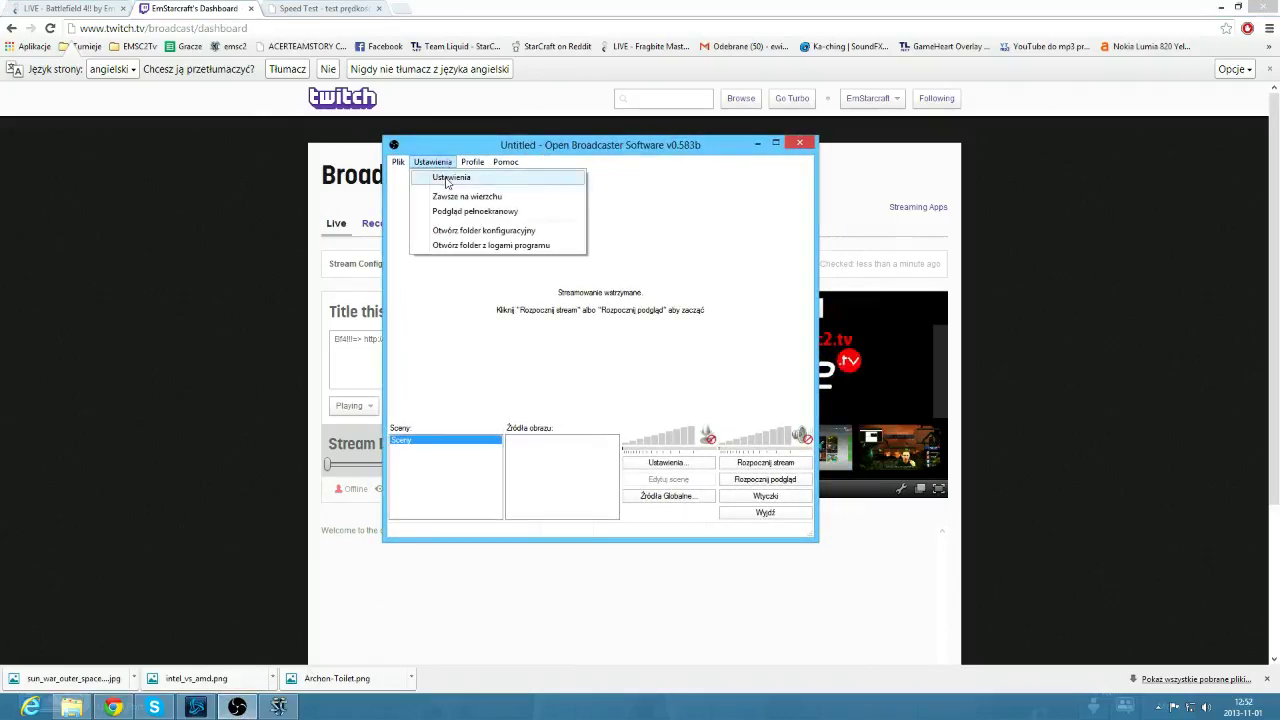
left_click(445, 178)
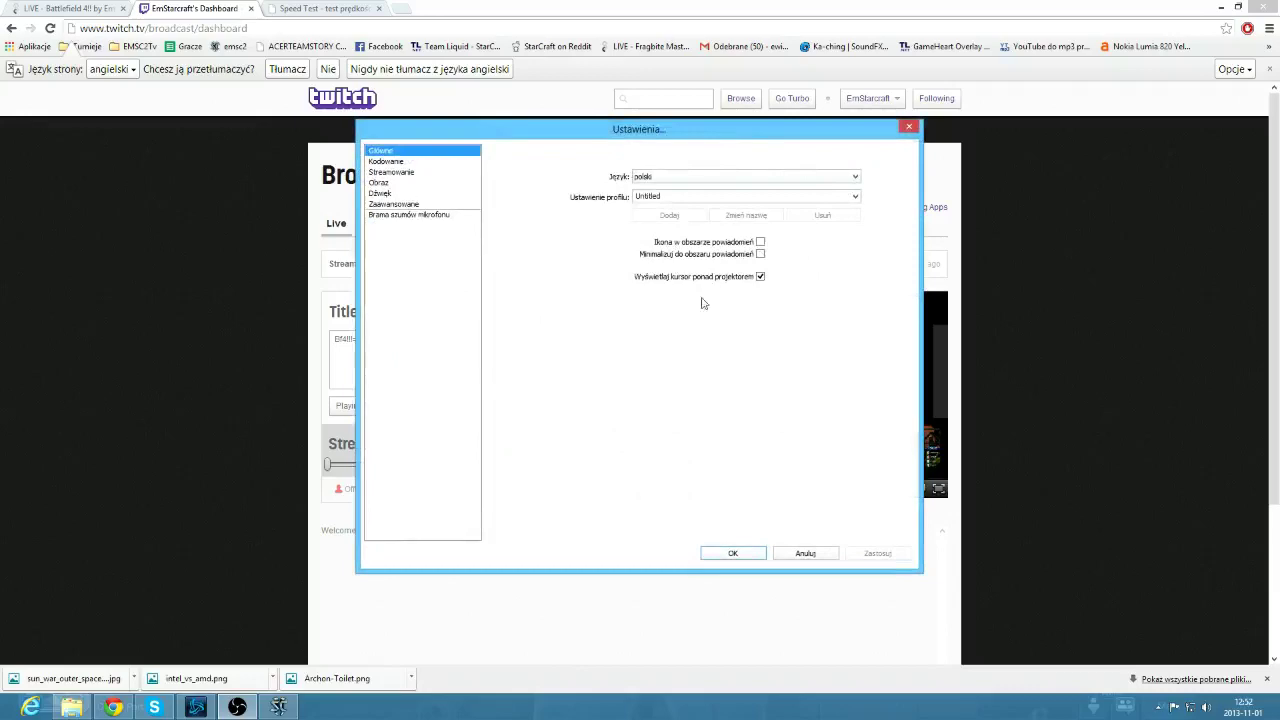
left_click(413, 162)
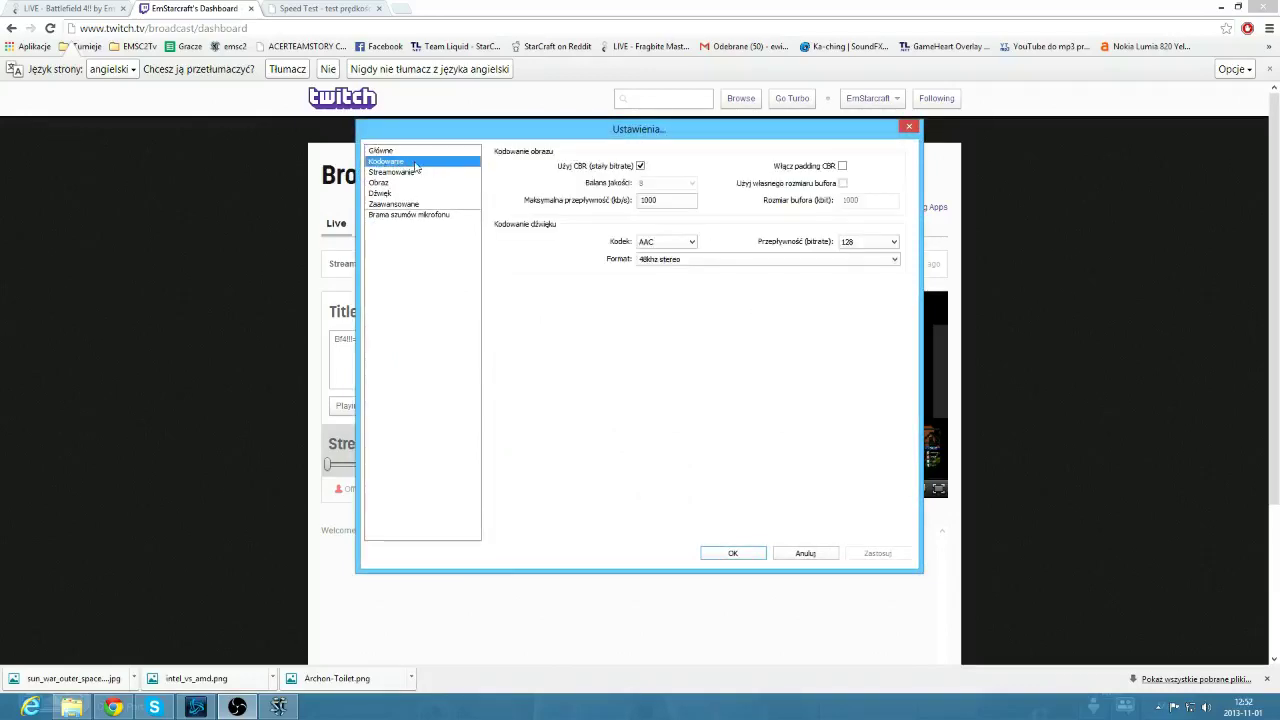
- Set the maximum video bitrate to 2000 kb/s with constant bitrate (CBR) enabled, and save the encoding settings
left_click_drag(672, 201, 505, 224)
left_click(641, 167)
left_click(641, 167)
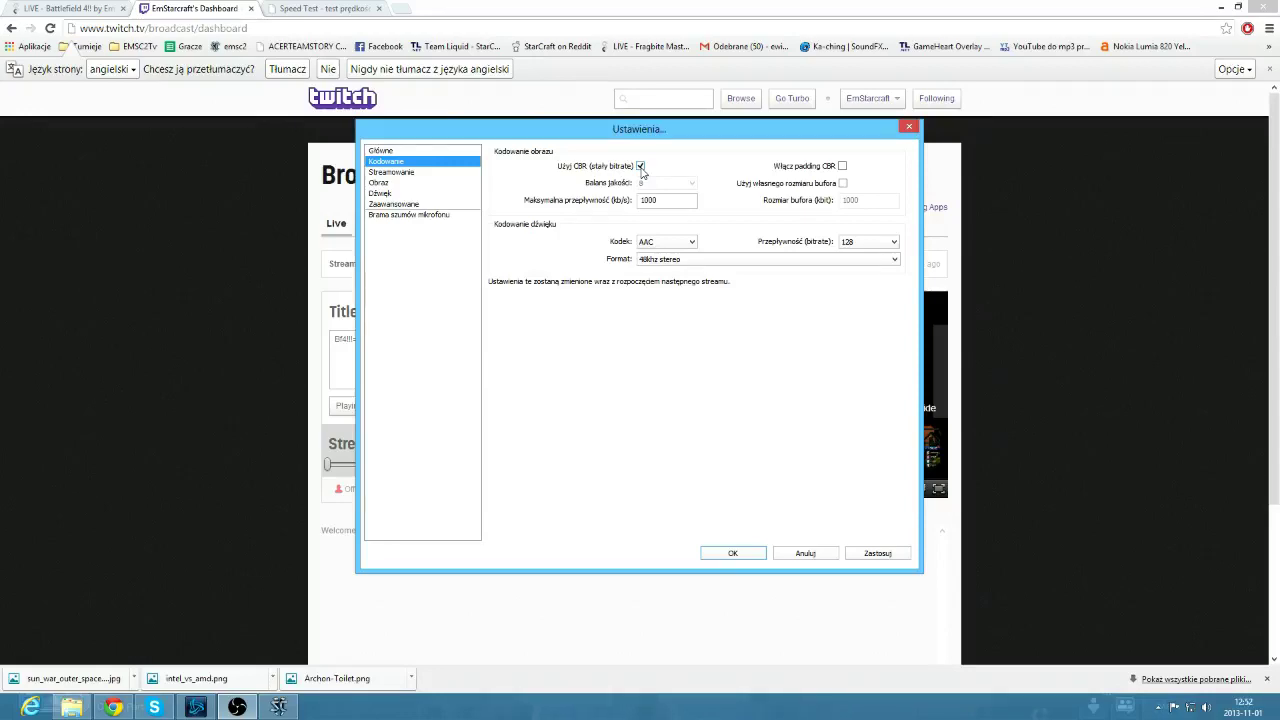
left_click(352, 12)
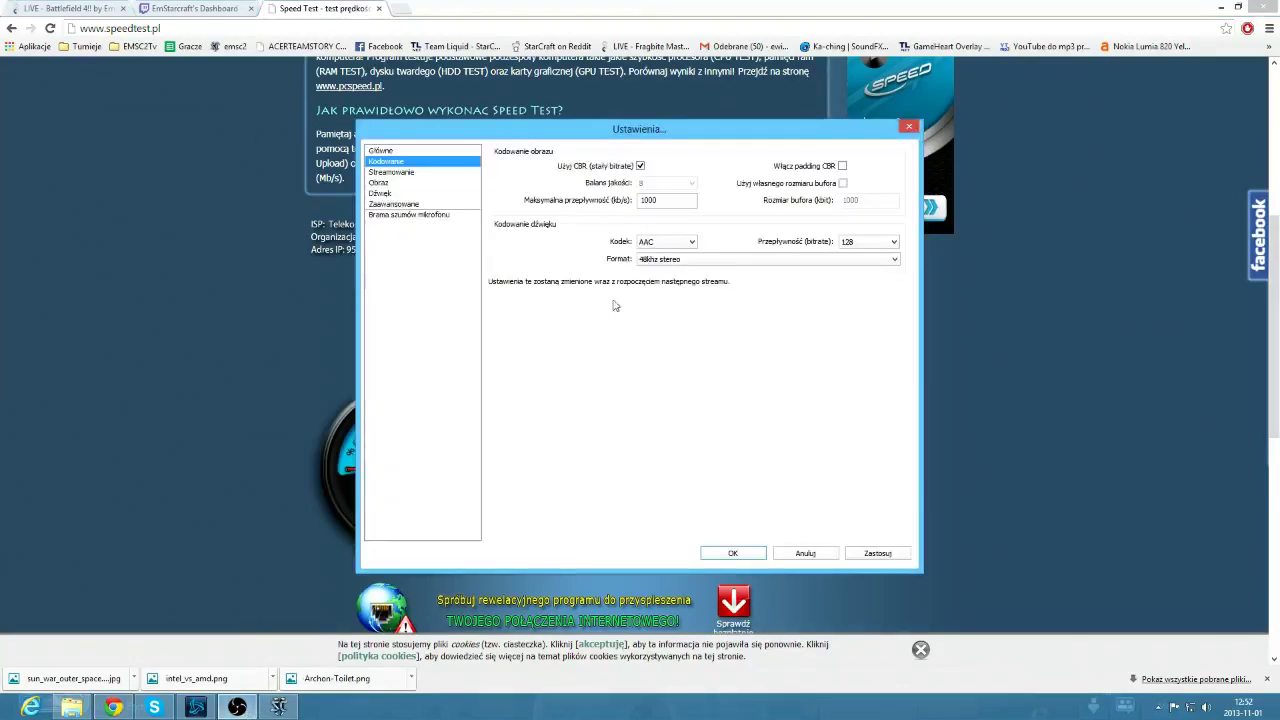
key("Tab")
type("200")
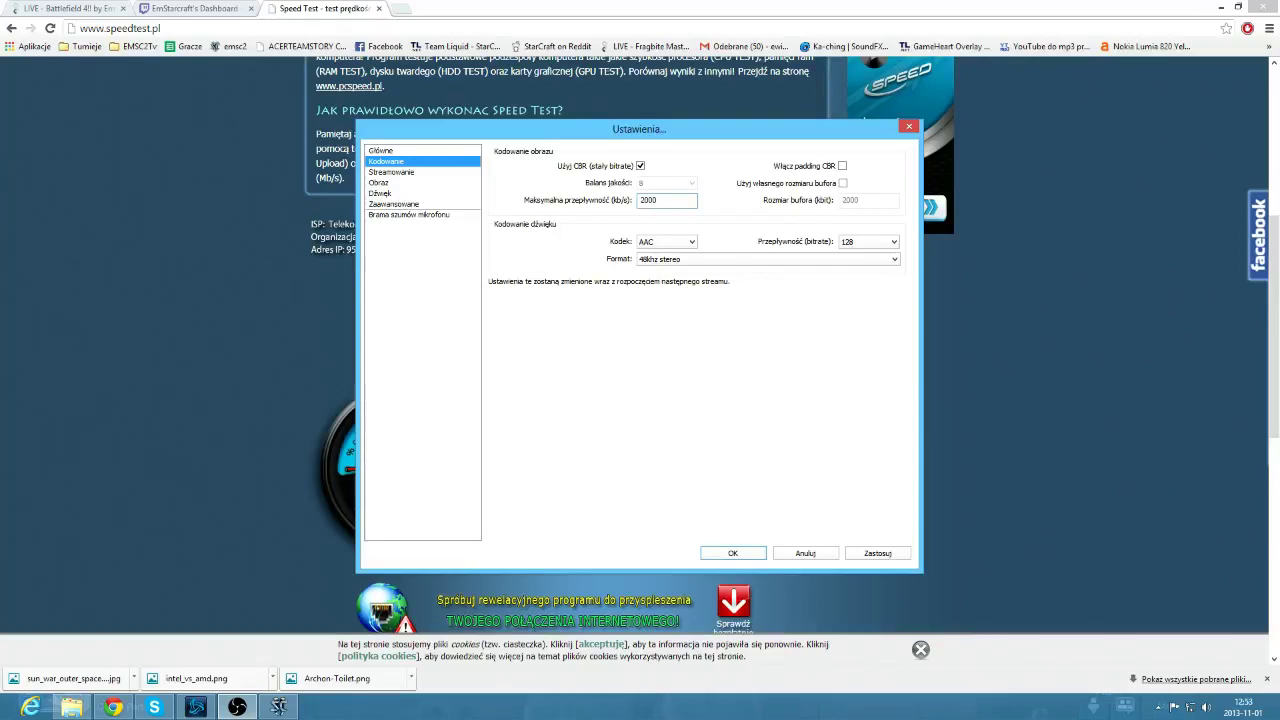
left_click_drag(658, 200, 622, 207)
left_click(400, 173)
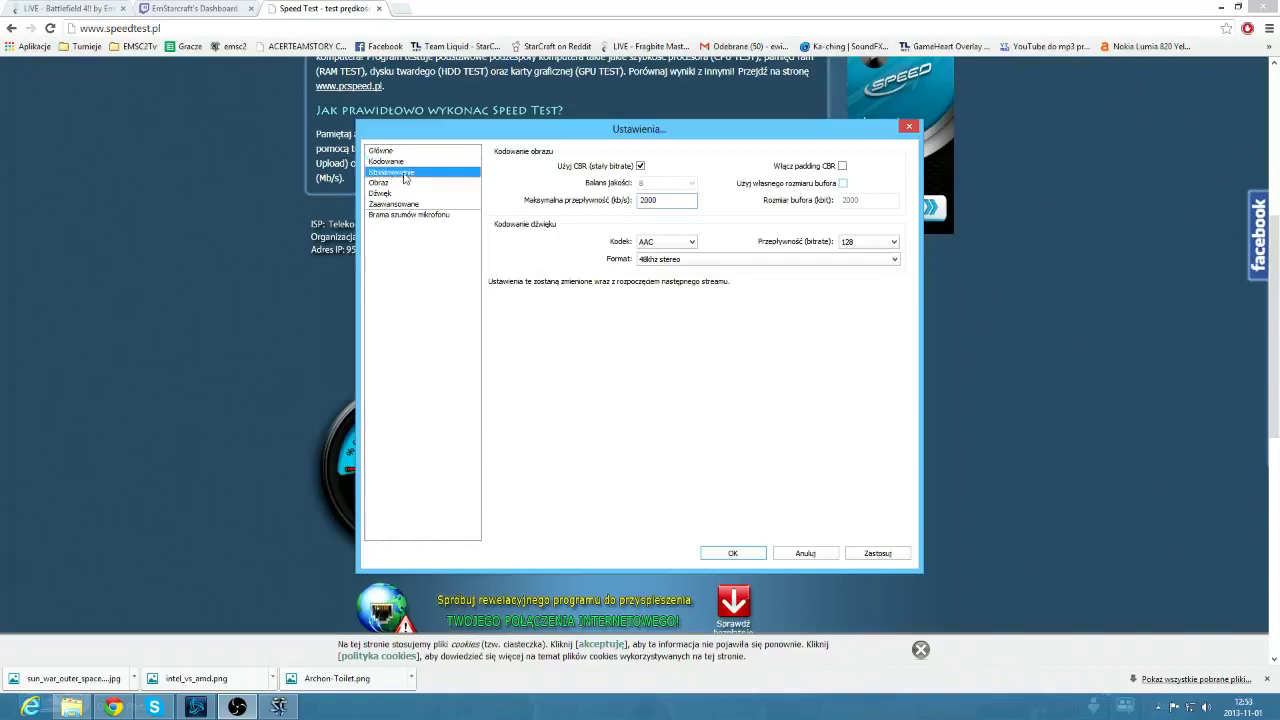
left_click(592, 396)
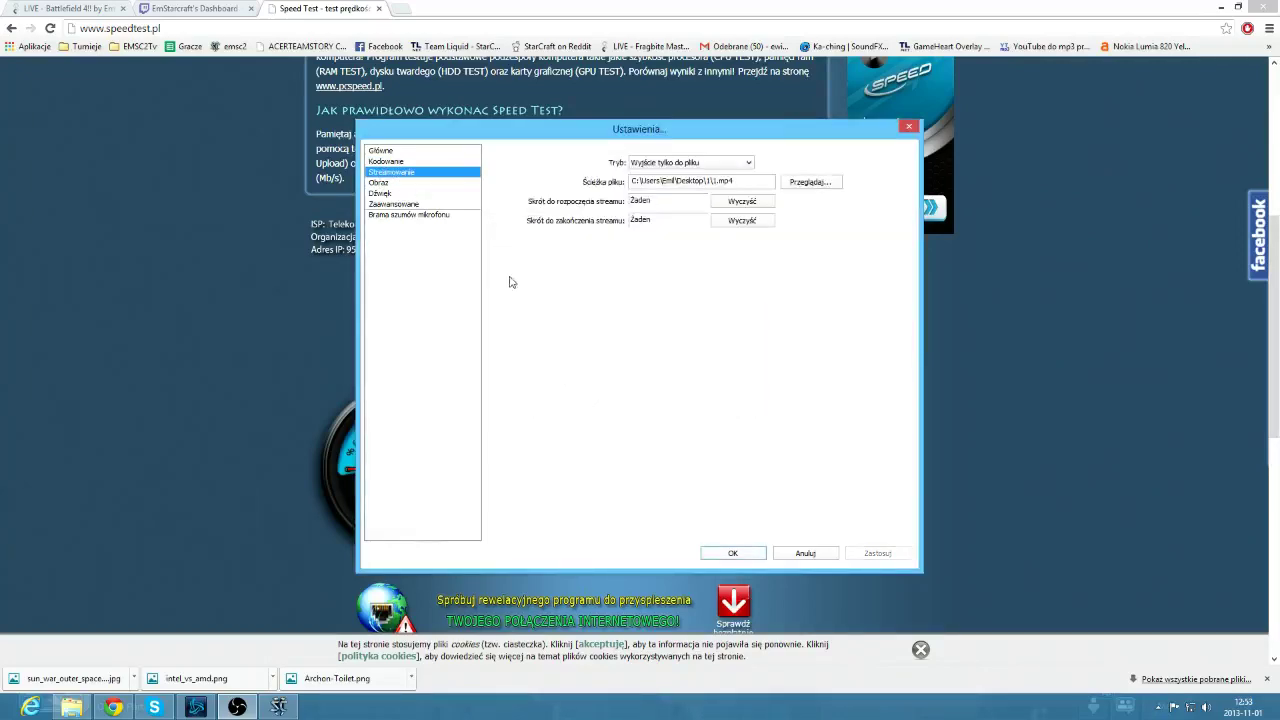
- Set the streaming mode to live broadcasting (Nadawanie na żywo) and the streaming service to Twitch / Justin.tv
left_click(669, 168)
left_click(694, 176)
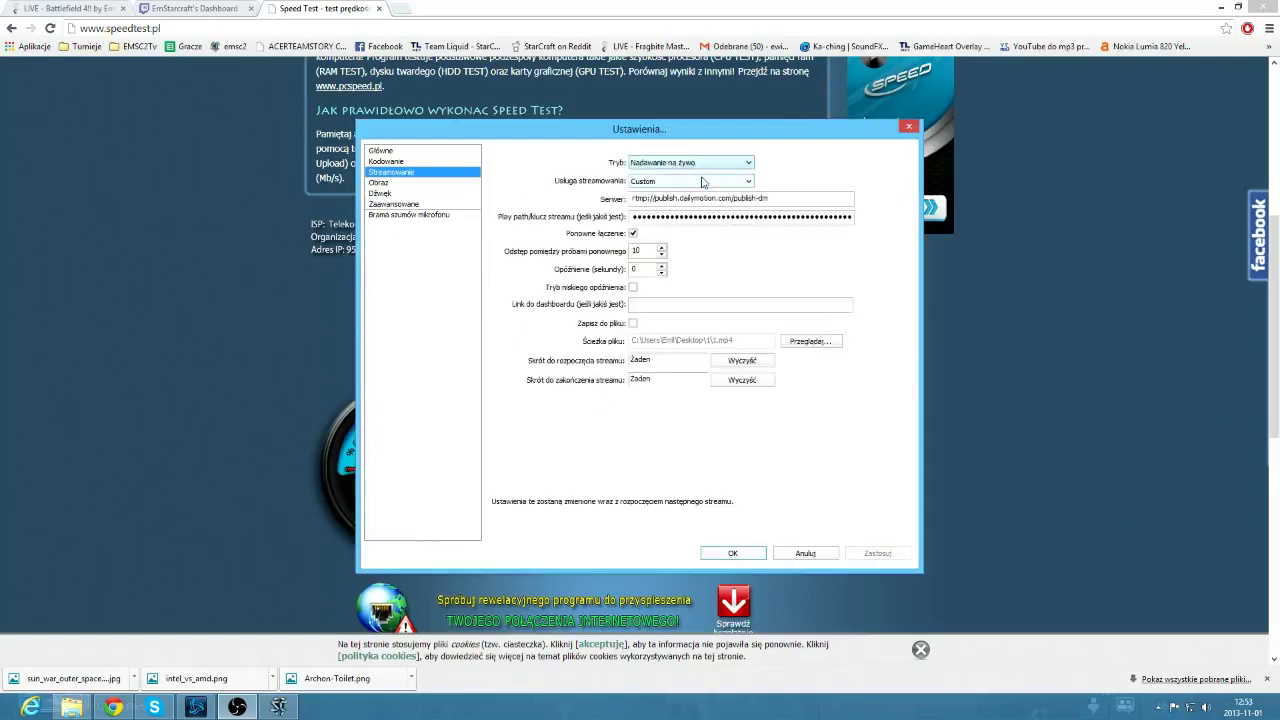
left_click(667, 183)
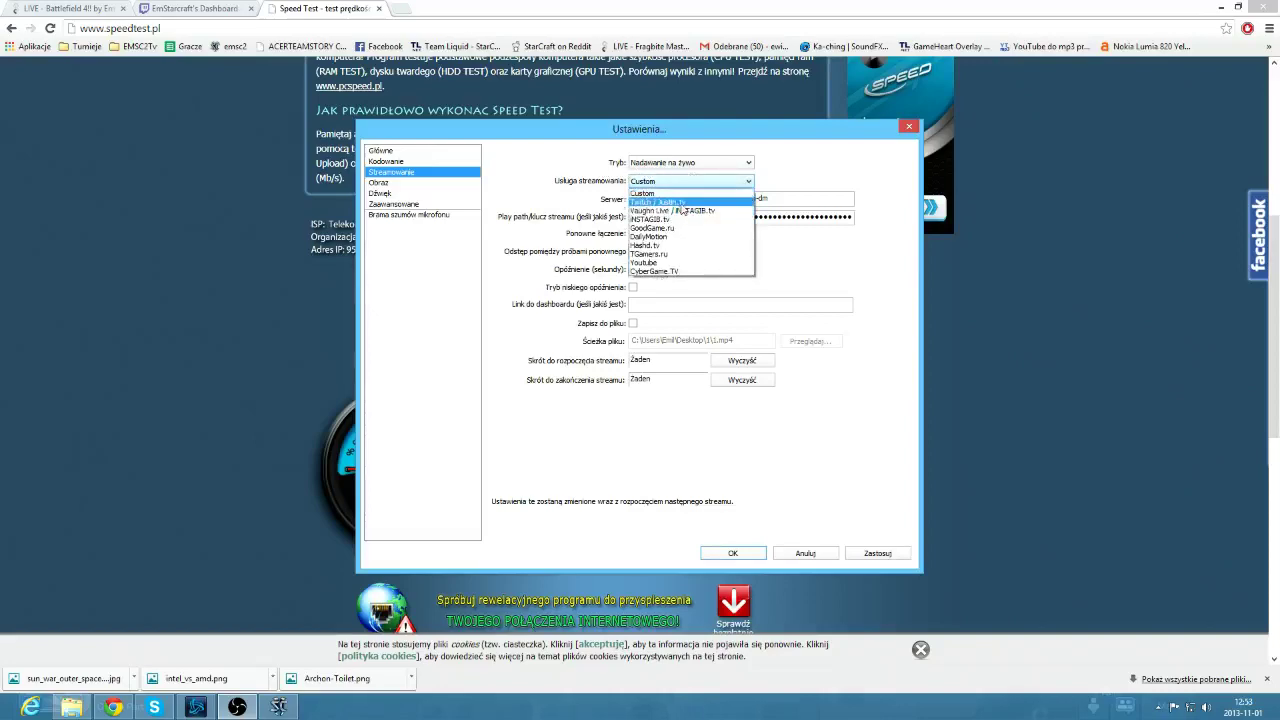
left_click(681, 204)
- Choose EU: Frankfurt, DE as the streaming server, keeping Twitch / Justin.tv as the service
left_click(690, 199)
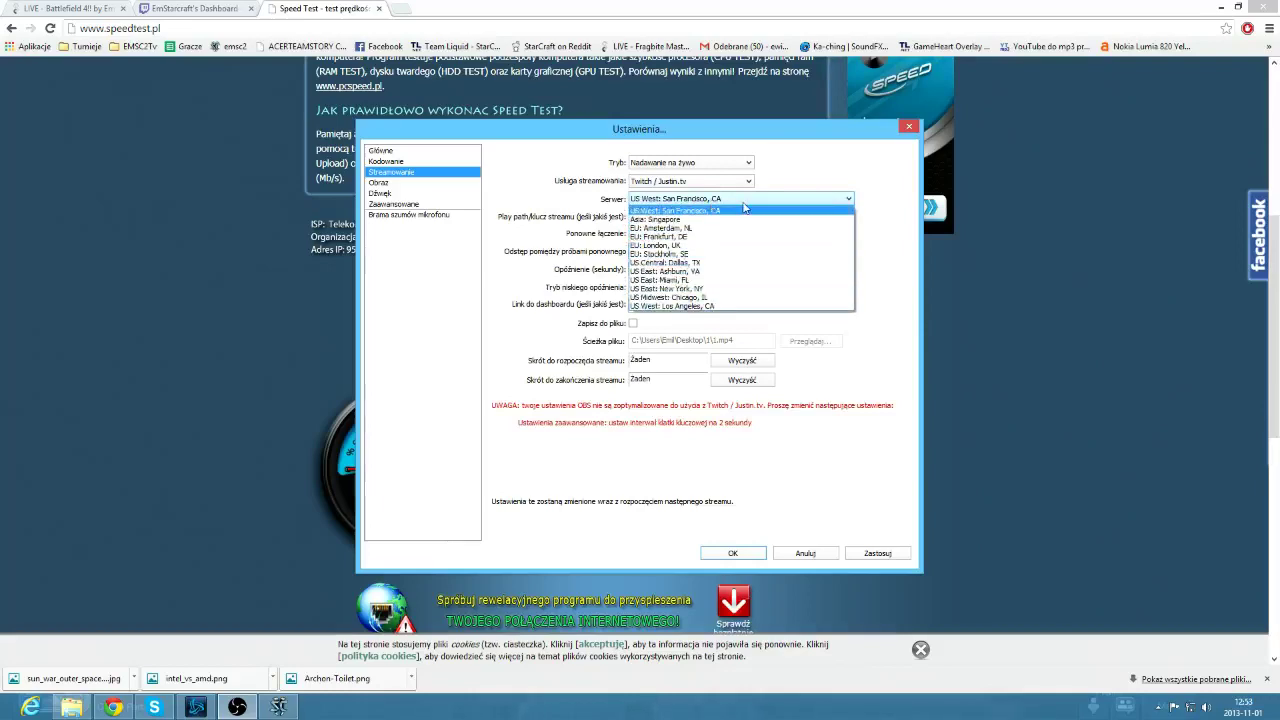
left_click(739, 245)
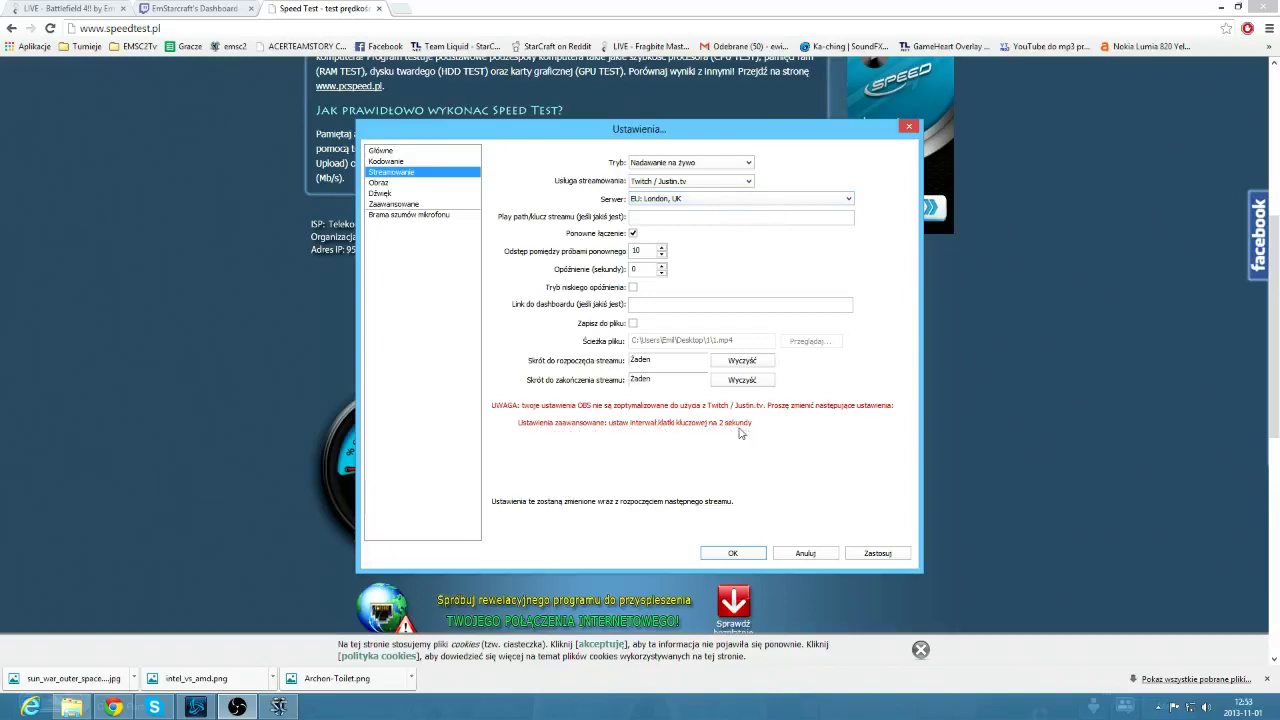
left_click(706, 199)
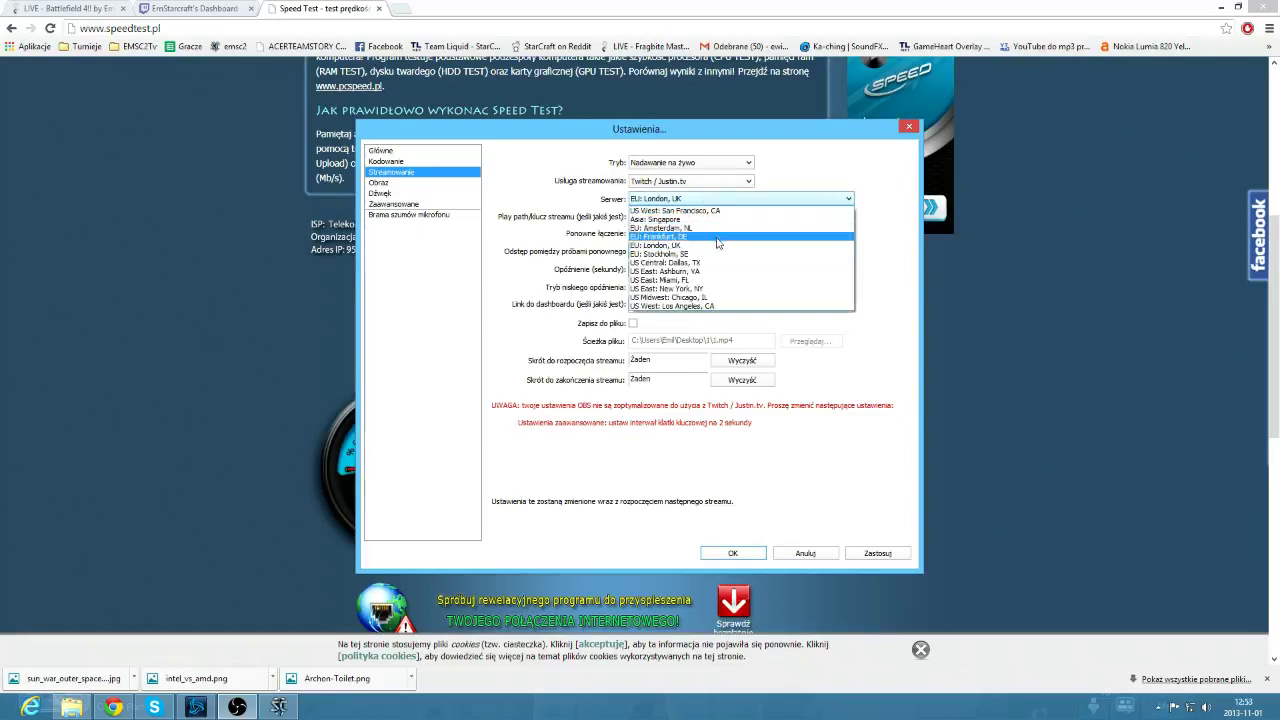
left_click(717, 237)
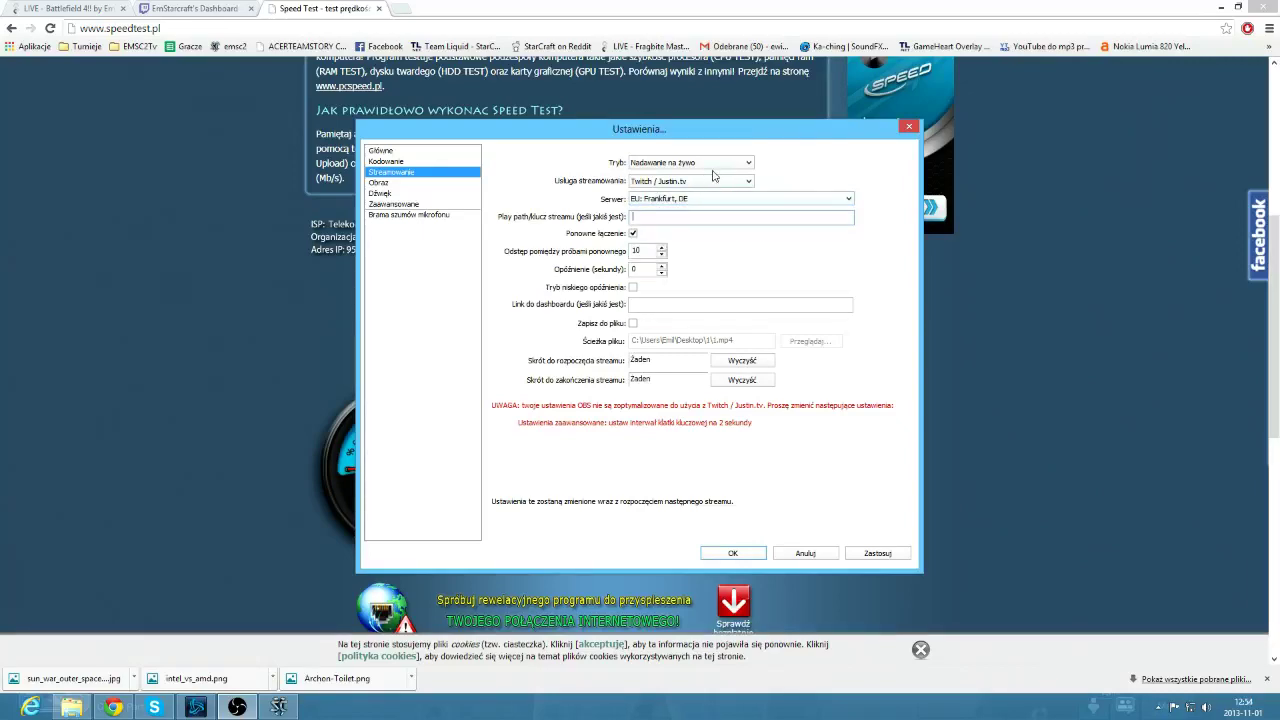
left_click(659, 181)
left_click(659, 193)
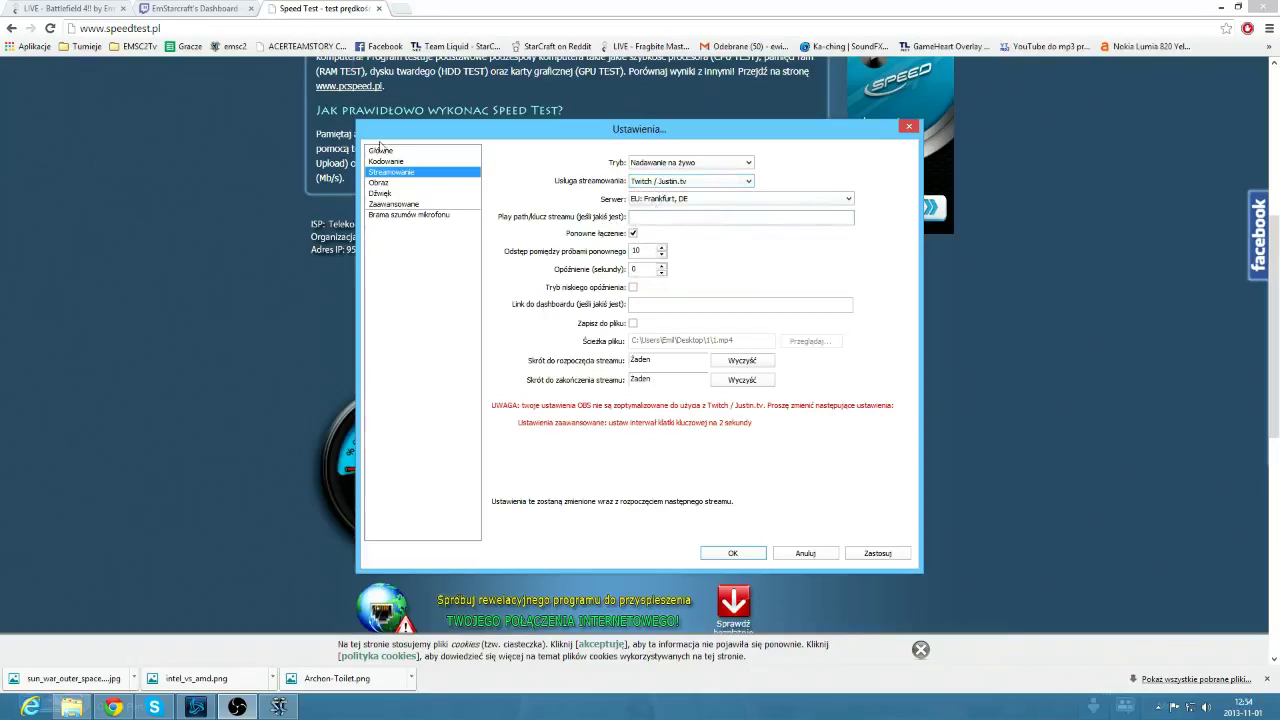
- View the Stream Key page of the Twitch dashboard in the browser and return to the Open Broadcaster Software settings
left_click(200, 9)
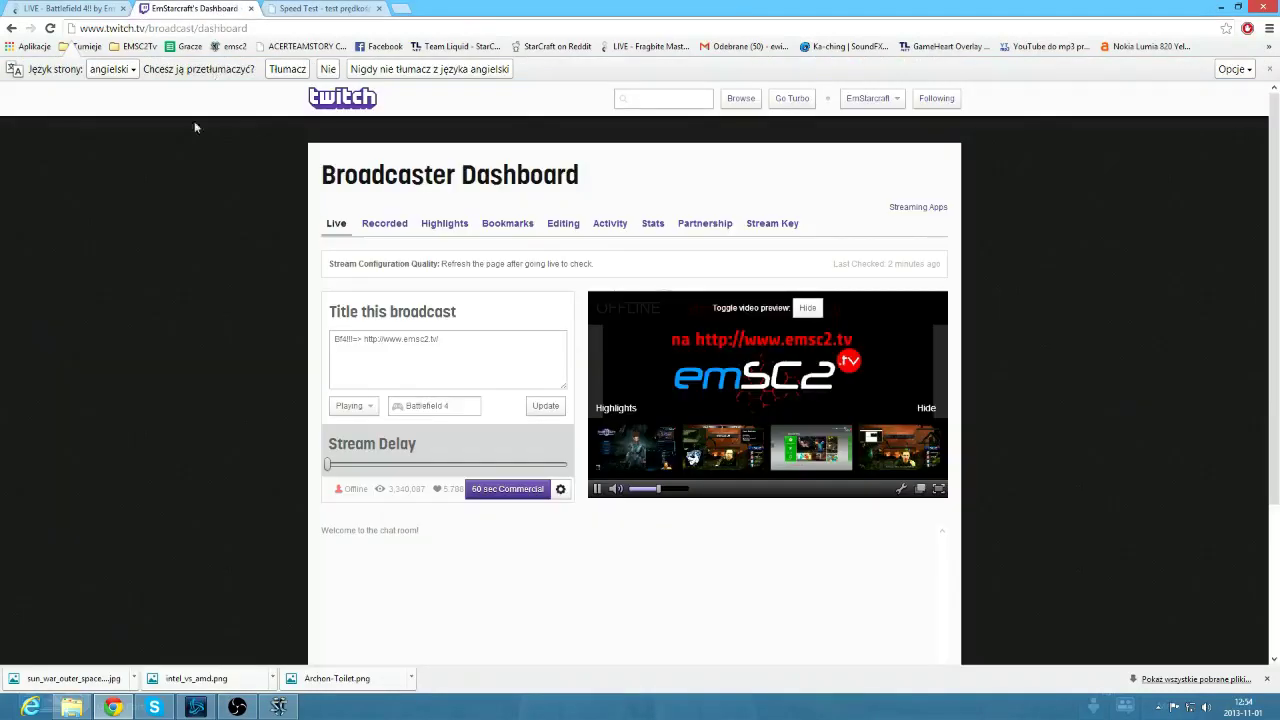
left_click(775, 225)
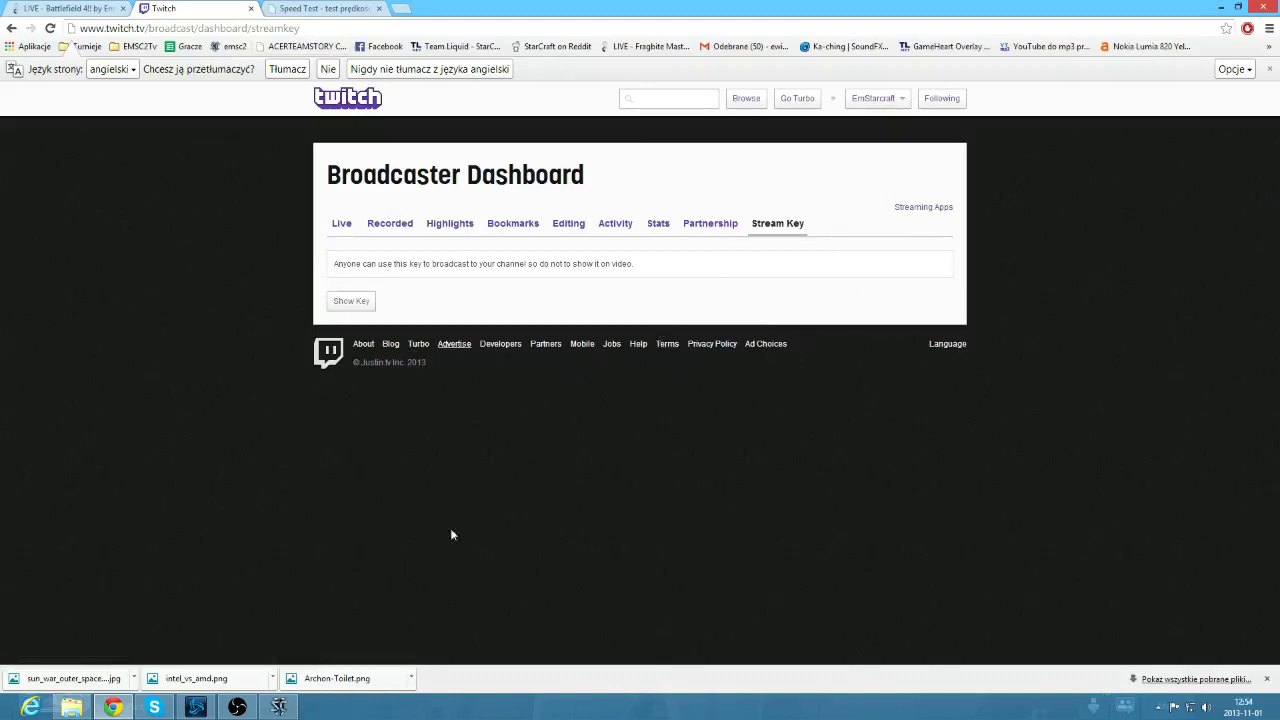
left_click(237, 707)
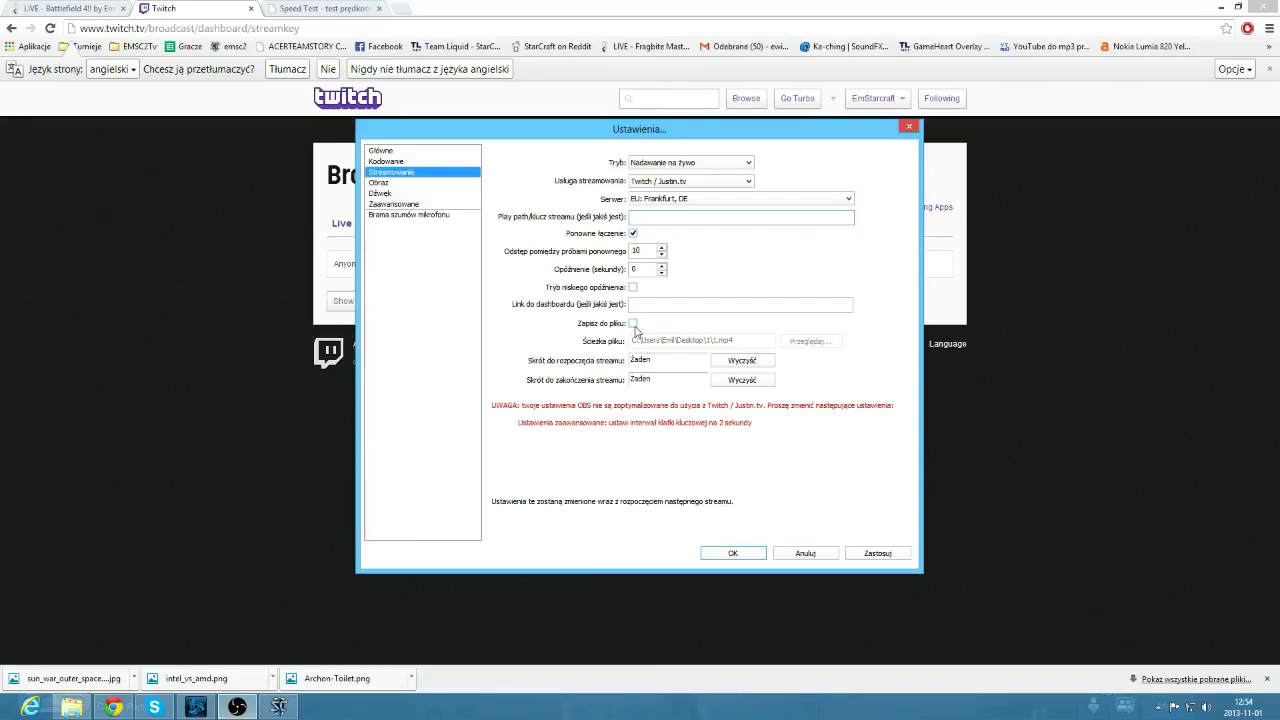
- Save the streaming settings and set the video resolution downscale to 1.50 (1280x720)
left_click(382, 182)
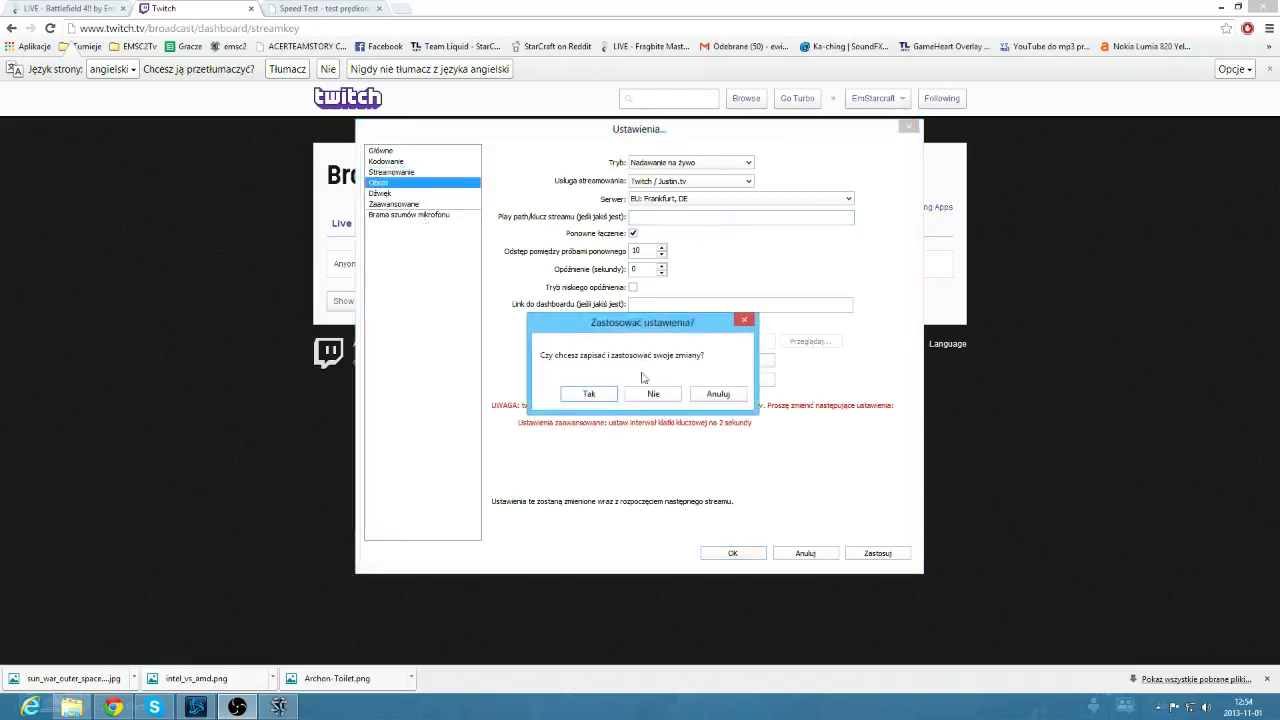
left_click(613, 400)
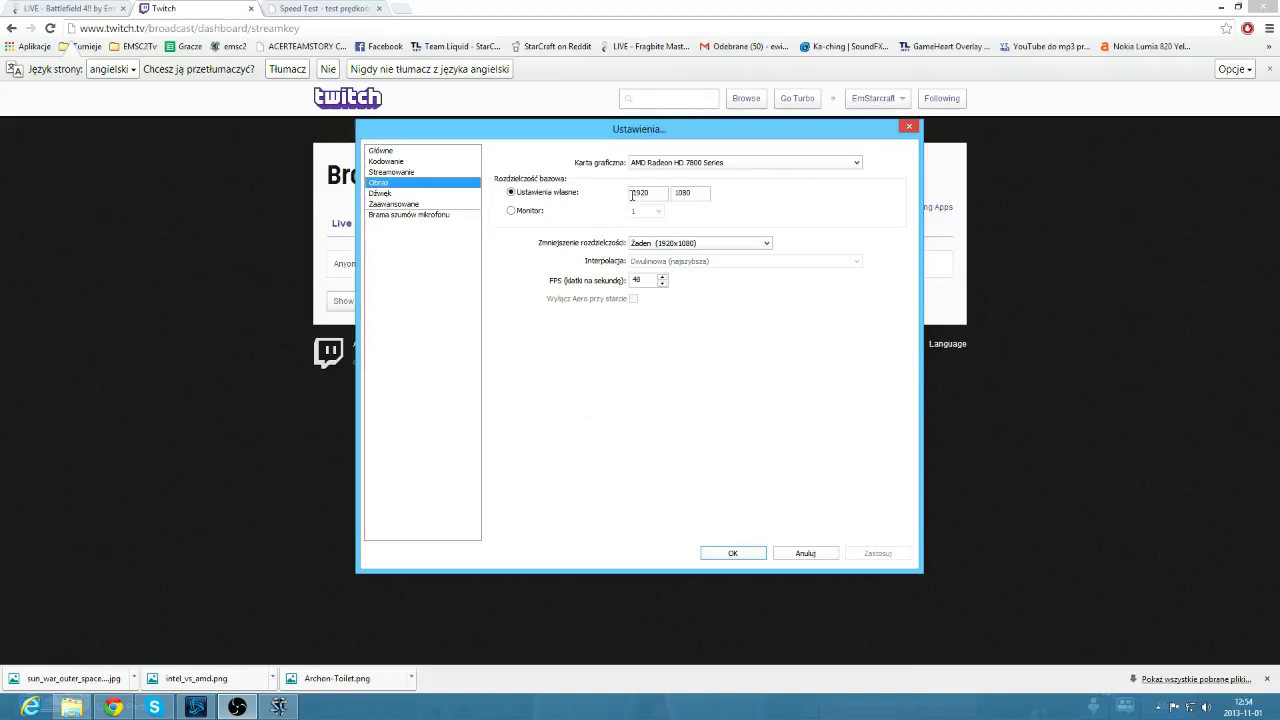
double_click(680, 195)
left_click(684, 245)
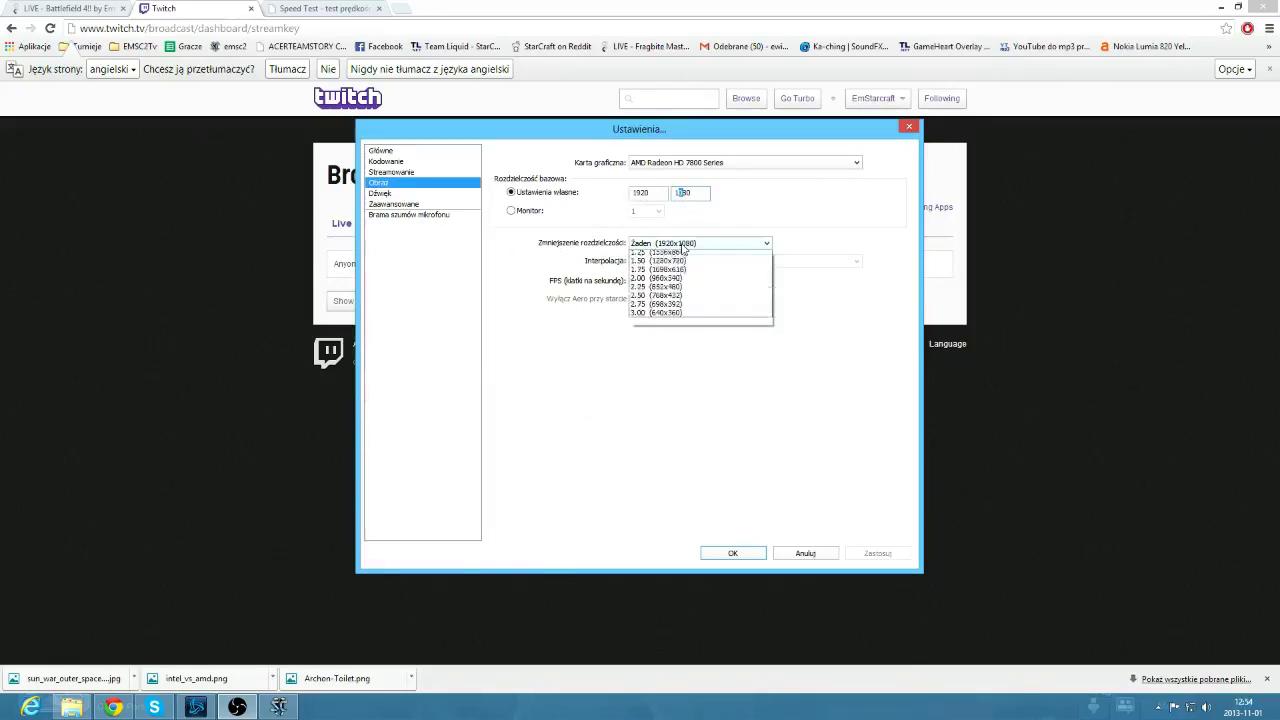
left_click(694, 273)
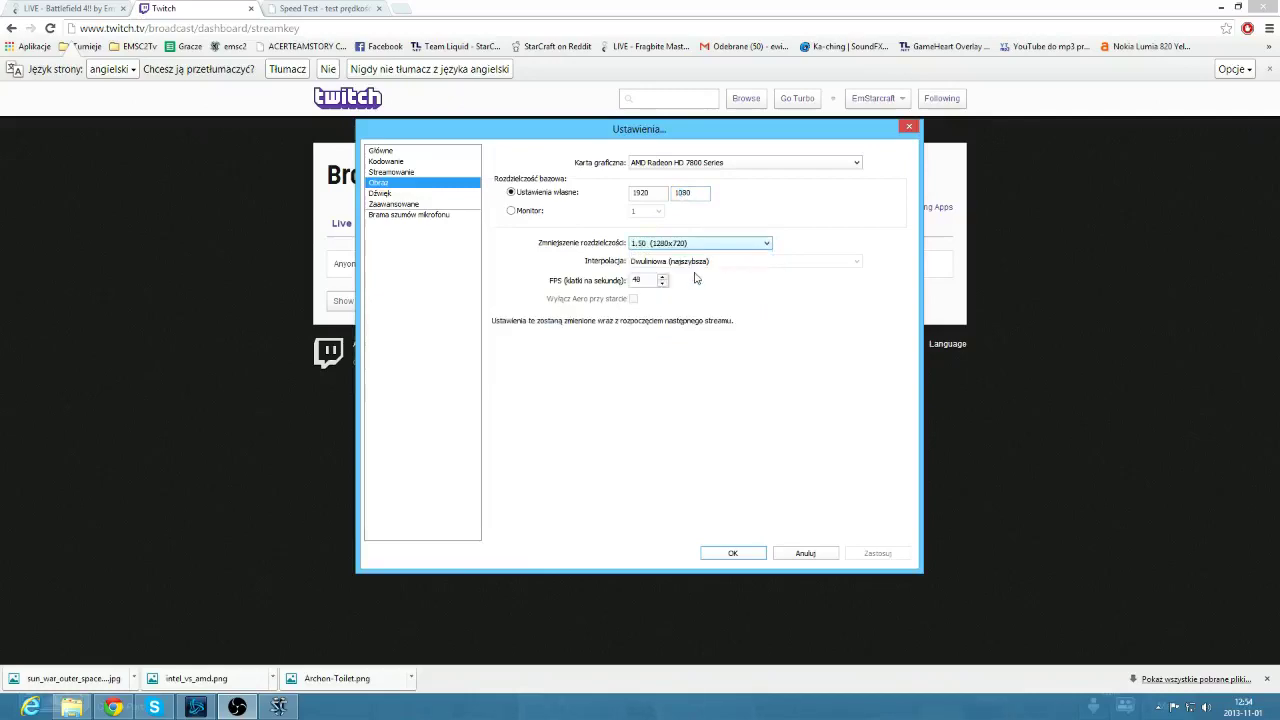
- Review the FPS value and the graphics card choice, and save the video settings
left_click_drag(648, 279, 591, 284)
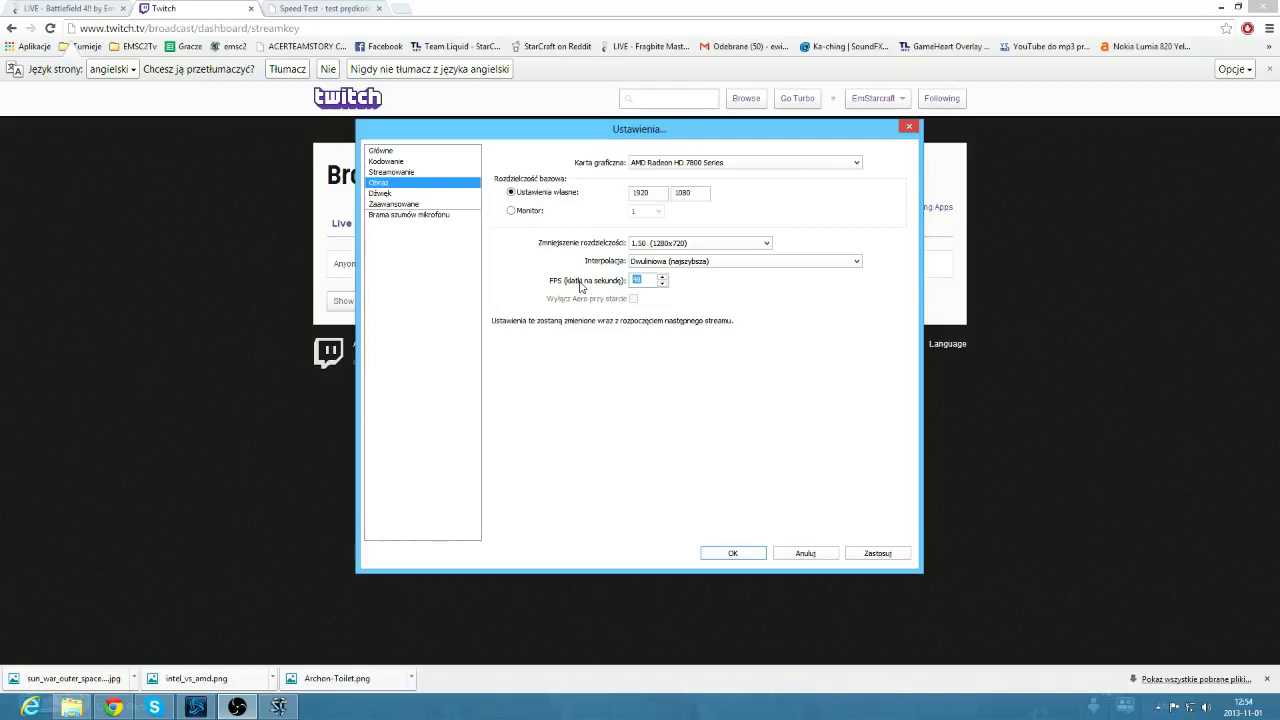
left_click(722, 166)
left_click(715, 172)
left_click(429, 204)
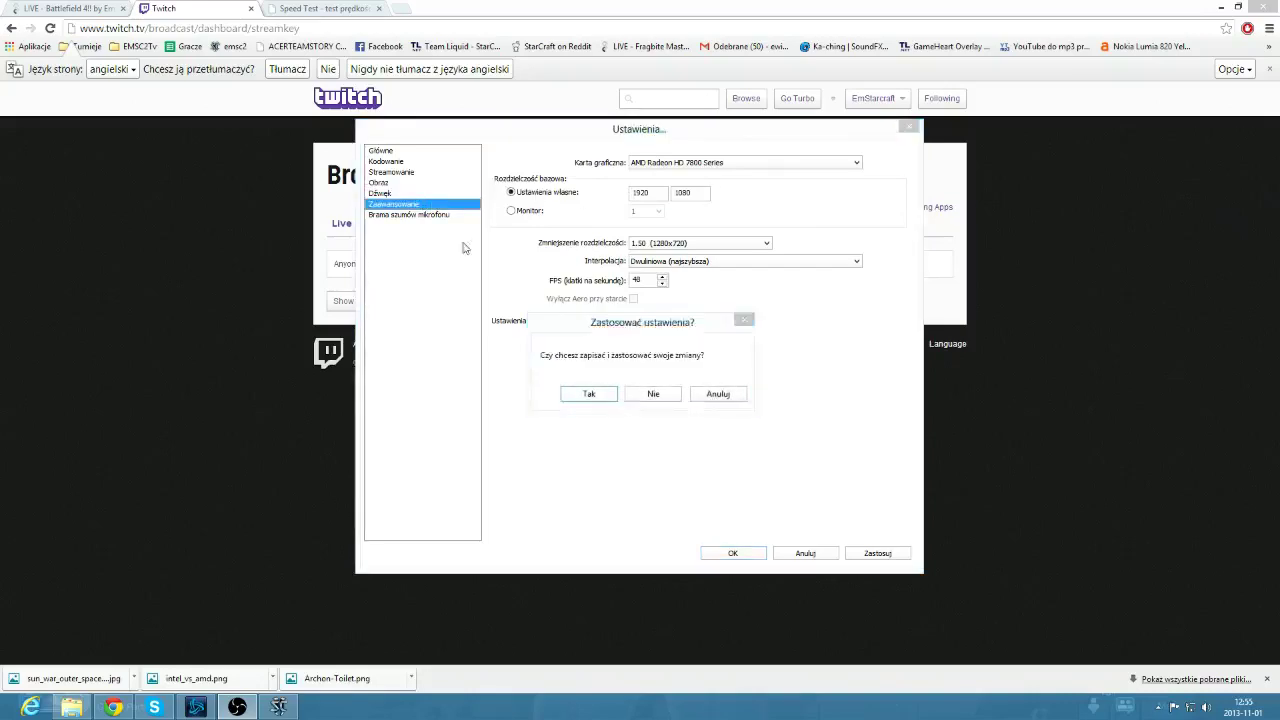
left_click(586, 394)
- Check the choices for the default audio capture device in the sound settings
left_click(405, 193)
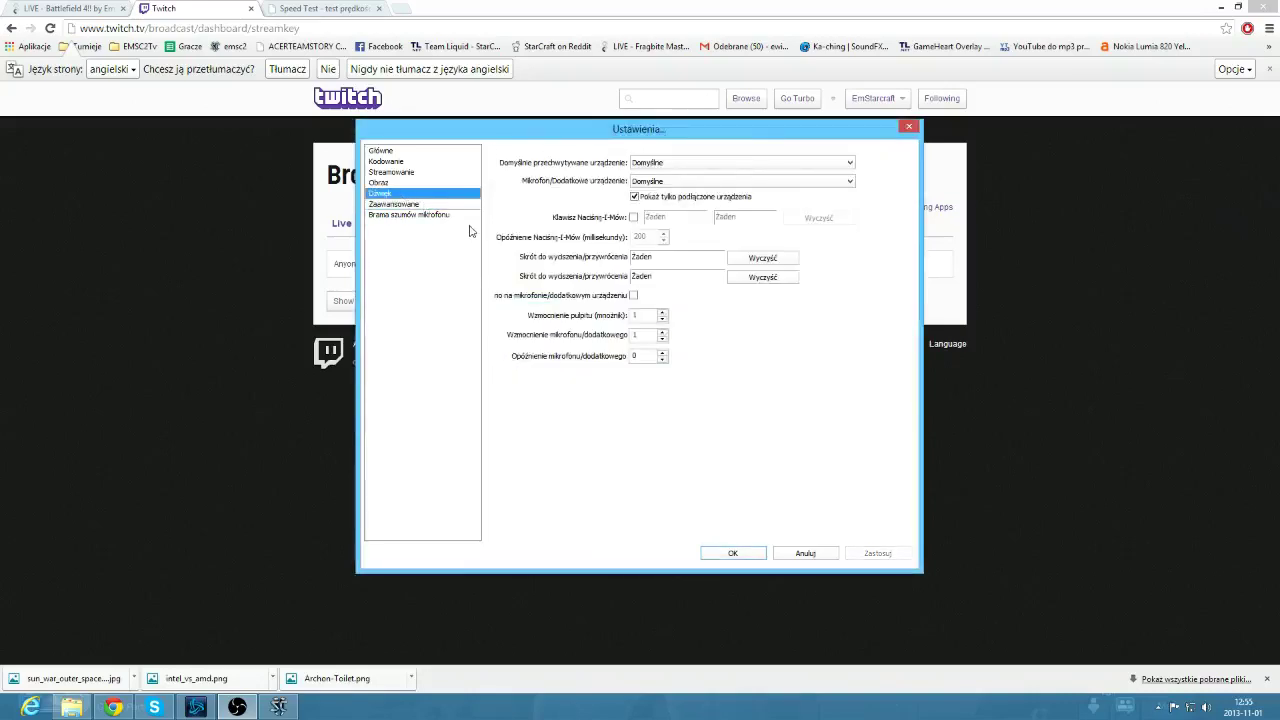
left_click(765, 164)
left_click(766, 171)
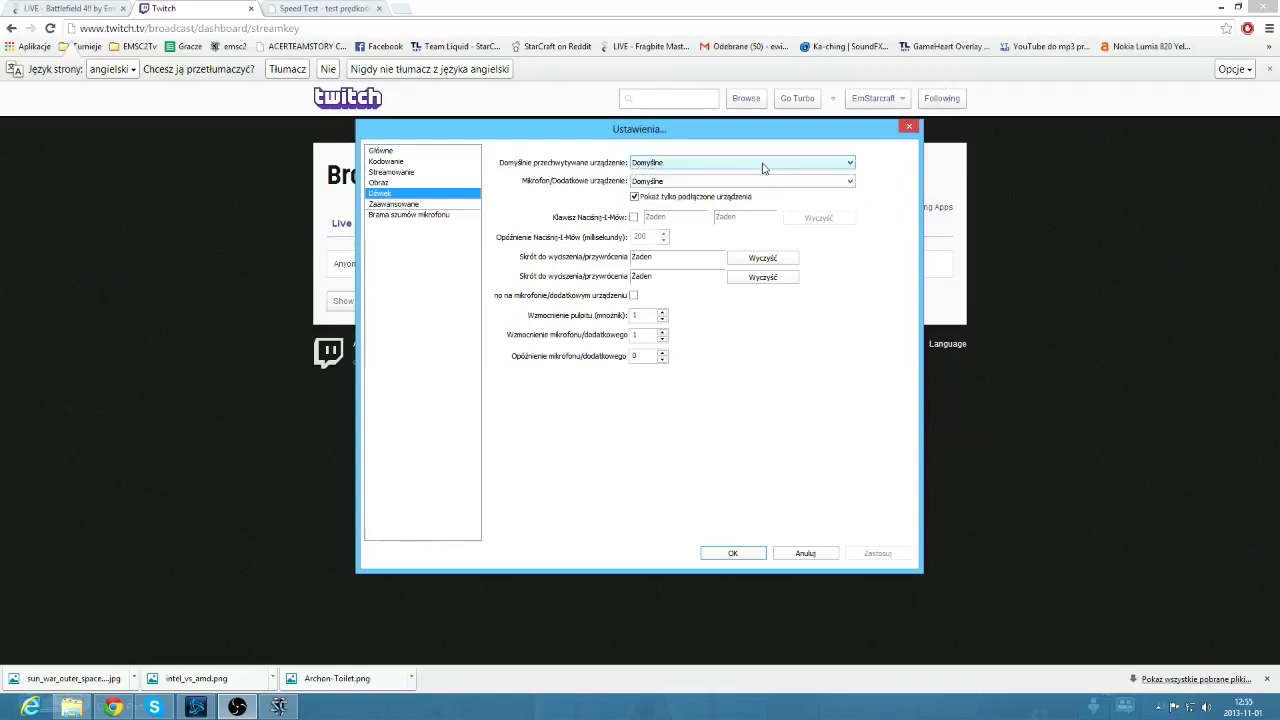
- Set the keyframe interval to 2 seconds with the veryfast x264 preset, and save the advanced settings
left_click(457, 205)
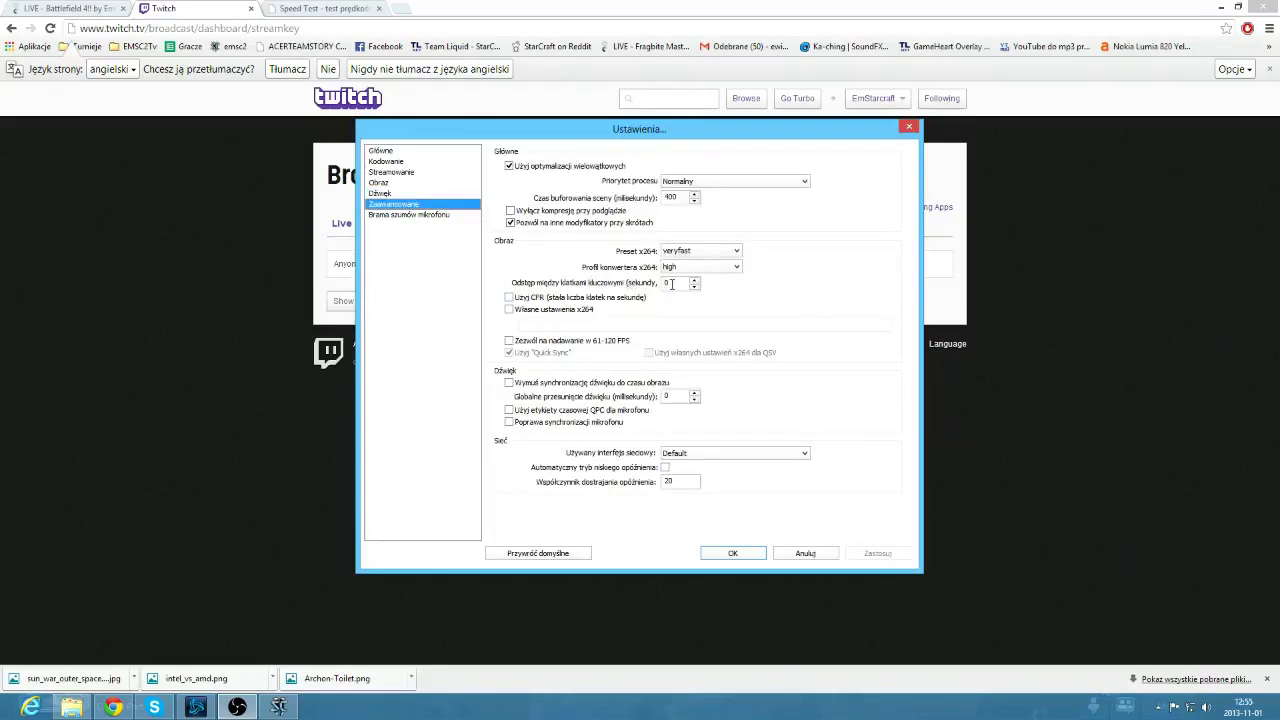
type("2")
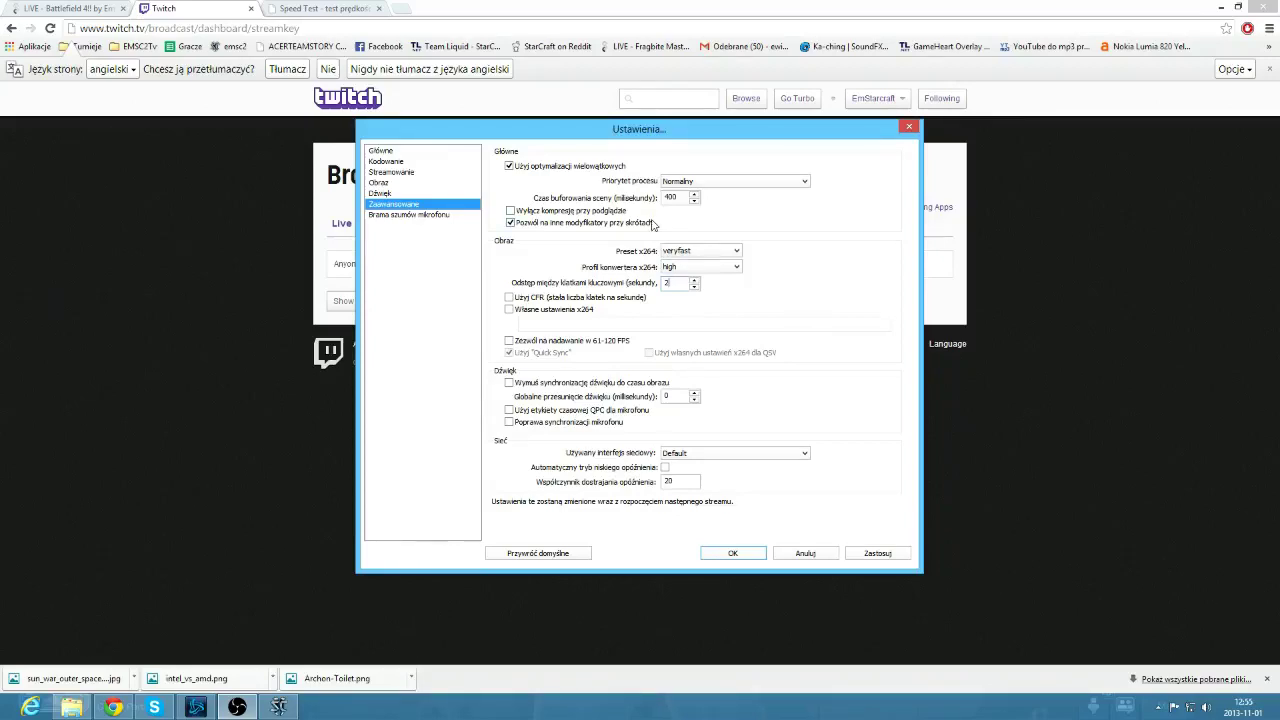
left_click(739, 252)
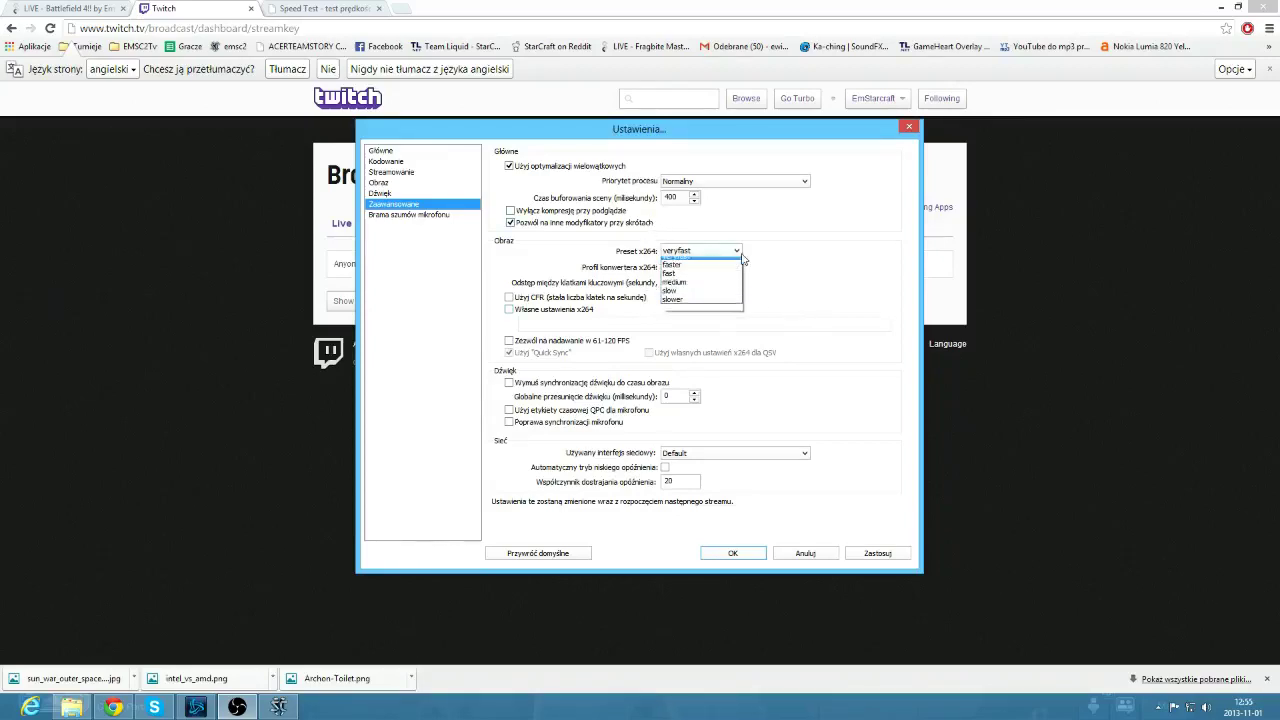
left_click(741, 253)
left_click(741, 253)
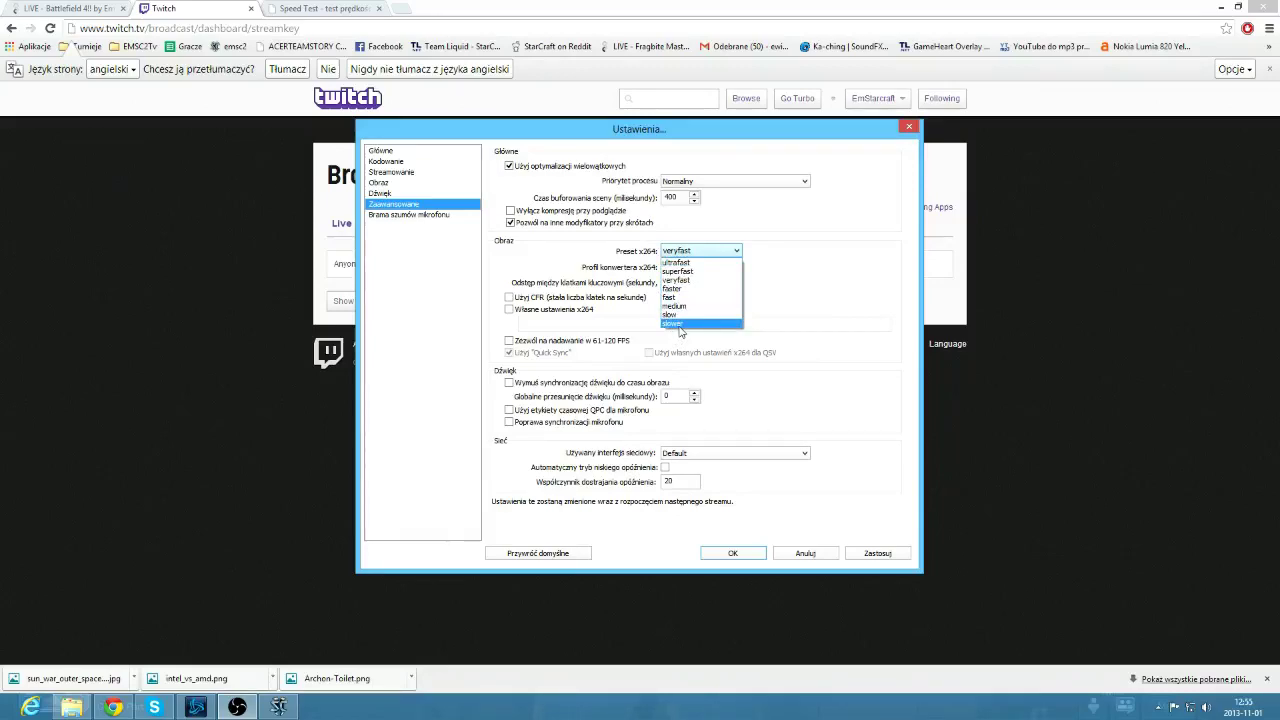
left_click(714, 281)
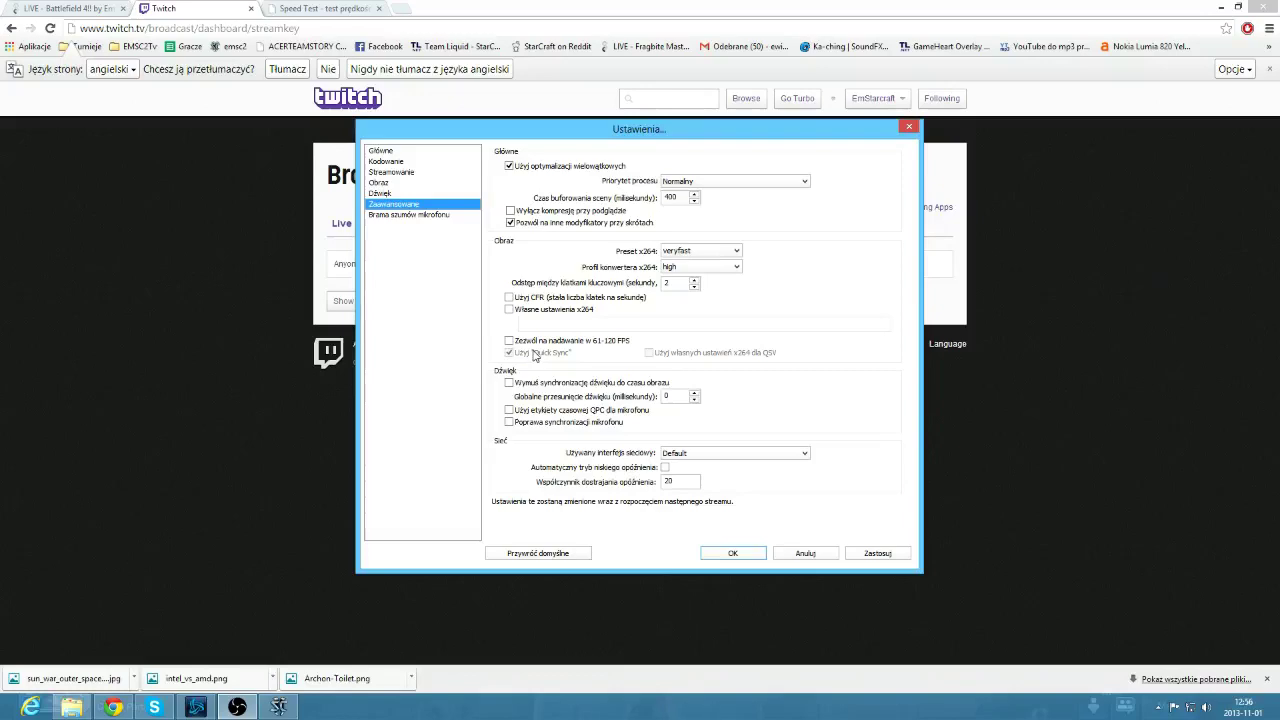
left_click(425, 216)
left_click(590, 395)
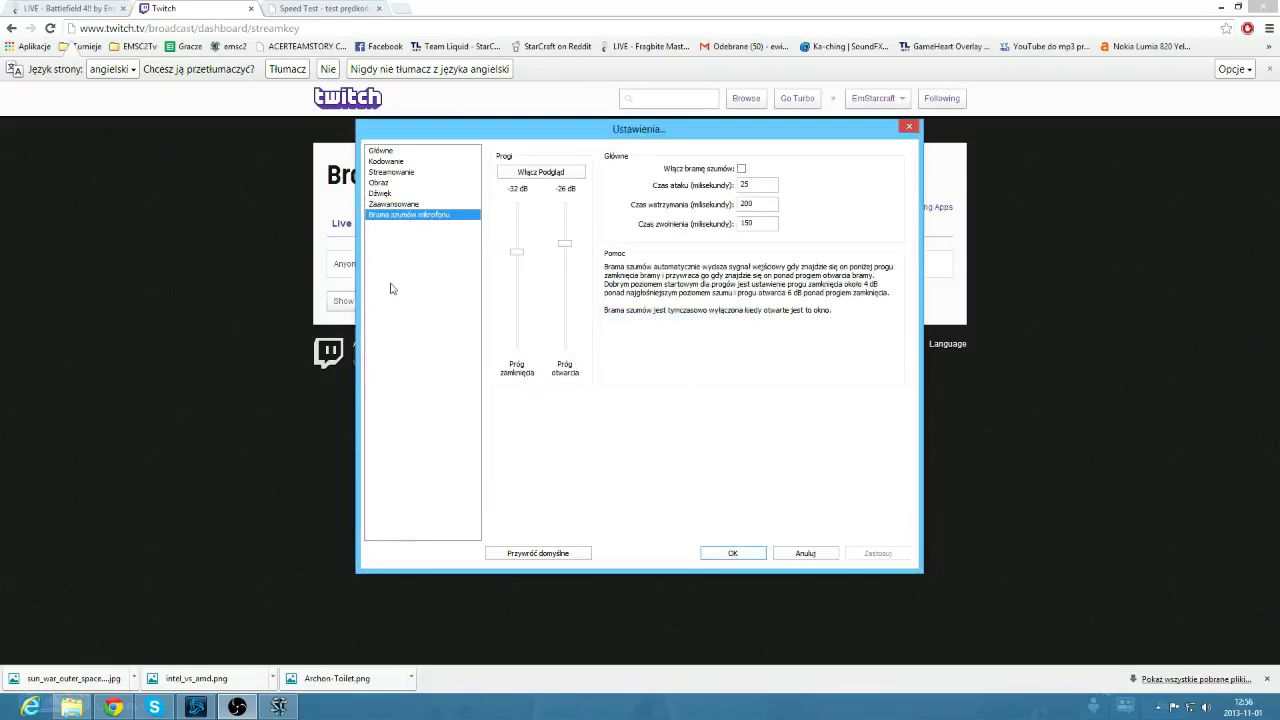
- Accept the settings, enlarge the main window slightly, and add a game capture source named Sc2 for the StarCraft II application
left_click(733, 553)
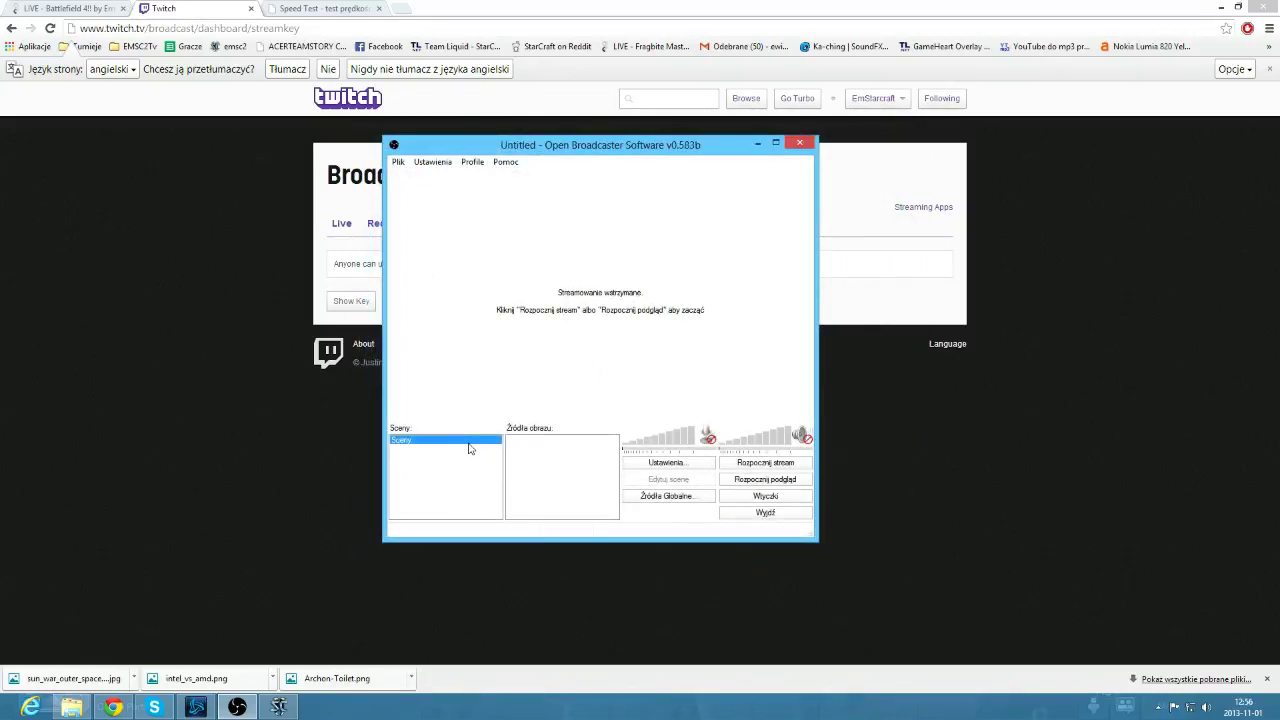
left_click_drag(817, 540, 886, 527)
right_click(640, 458)
mouse_move(672, 461)
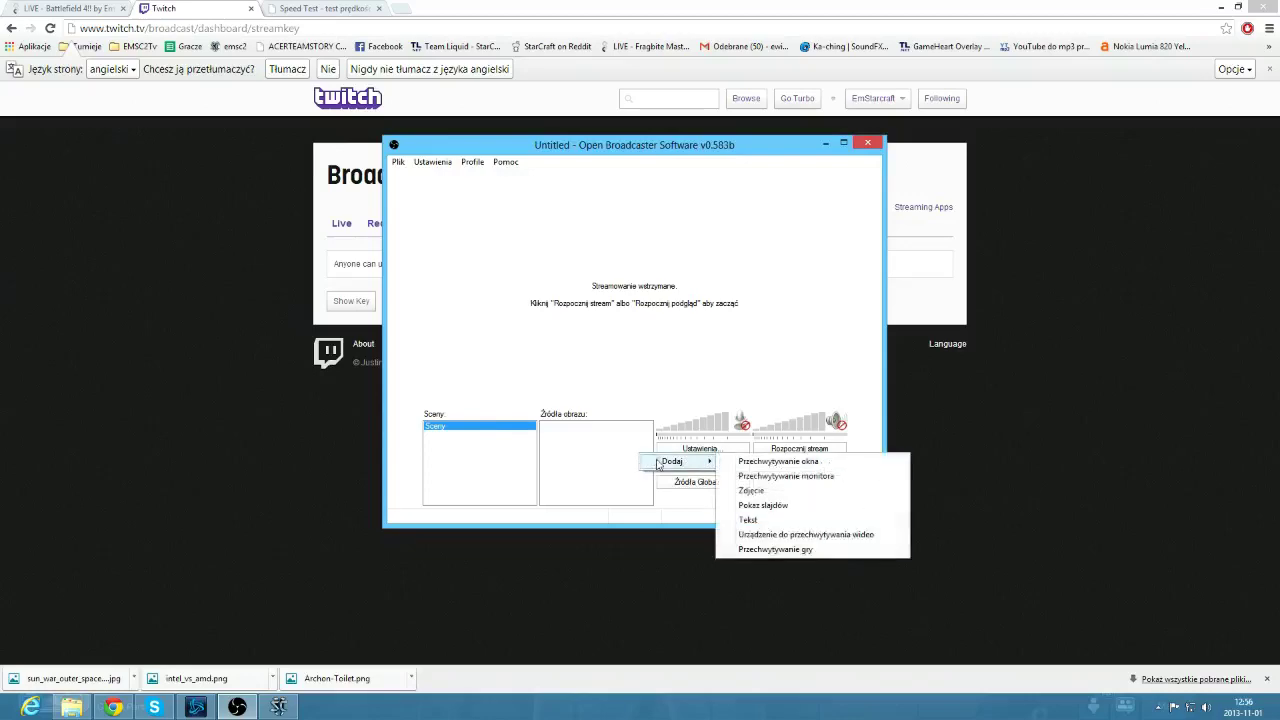
left_click(801, 549)
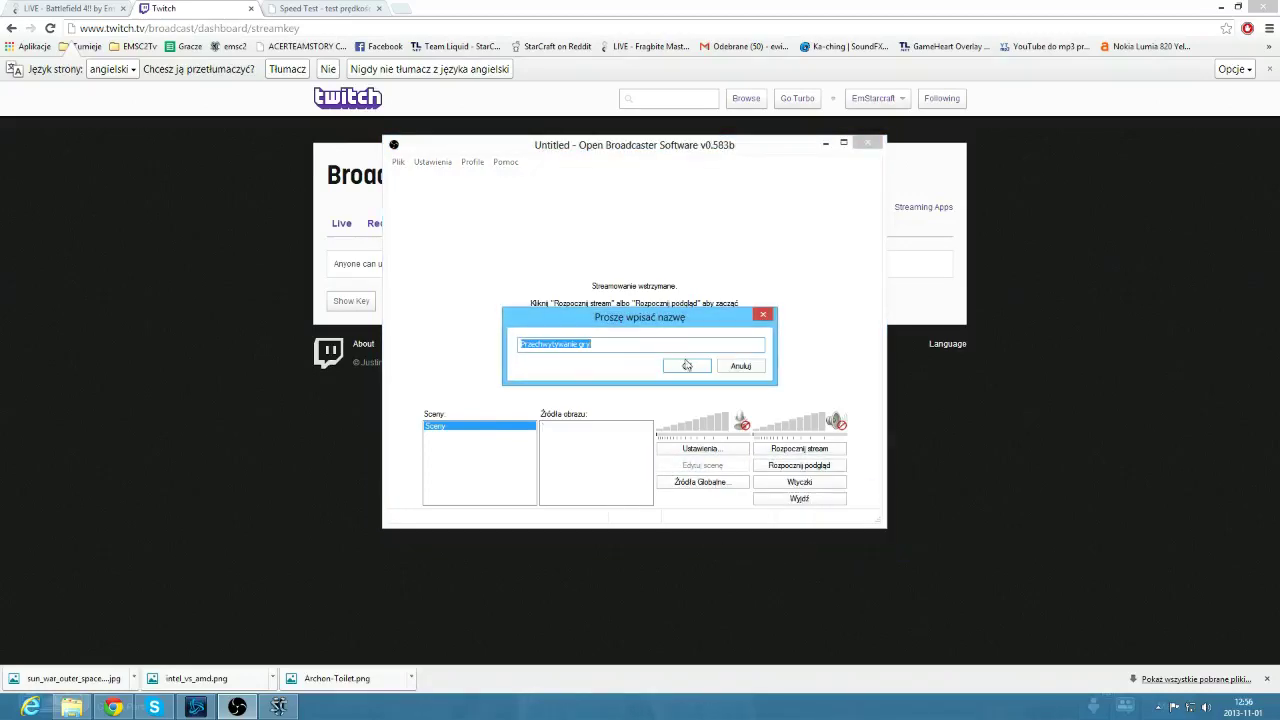
type("Sc2")
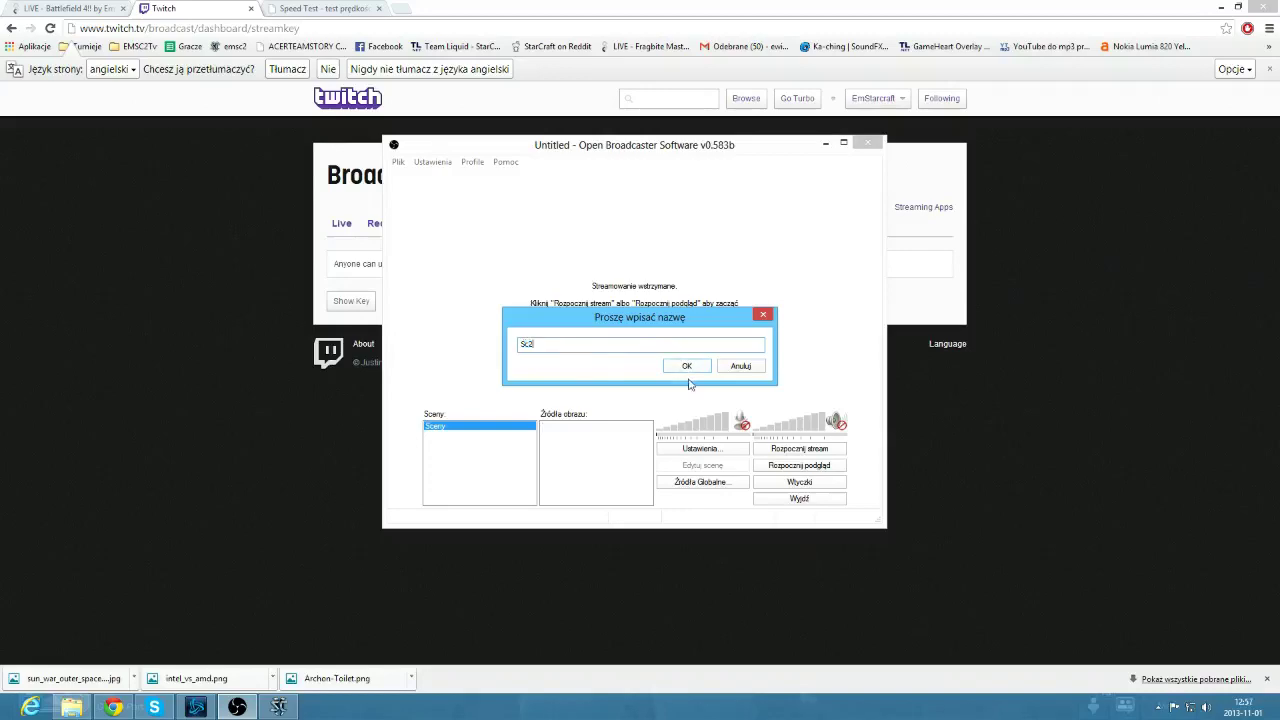
left_click(687, 366)
left_click(662, 214)
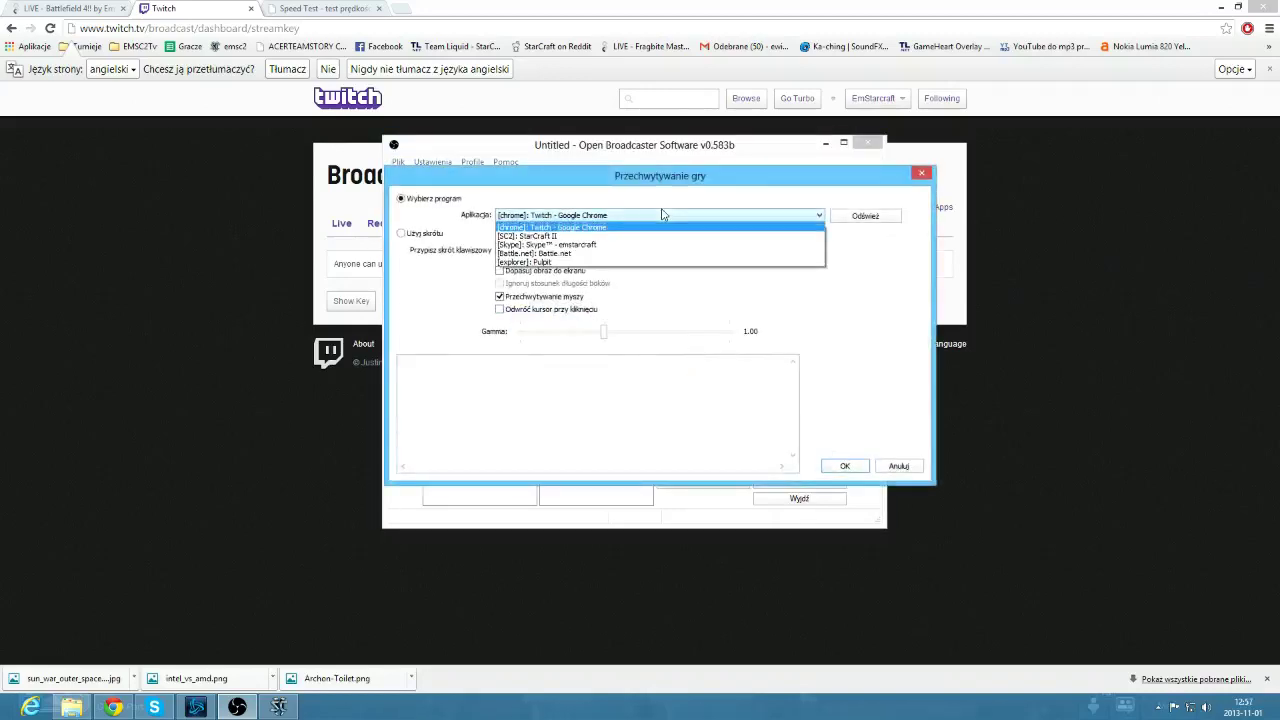
left_click(600, 236)
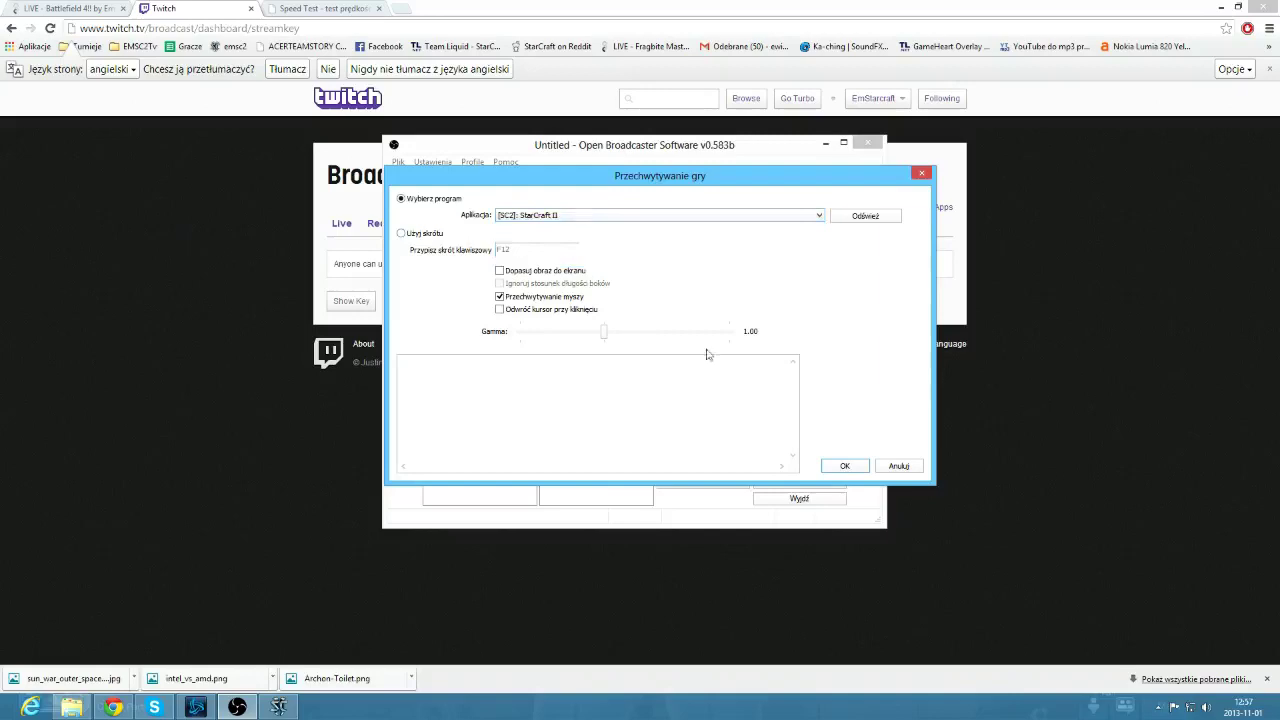
left_click(845, 466)
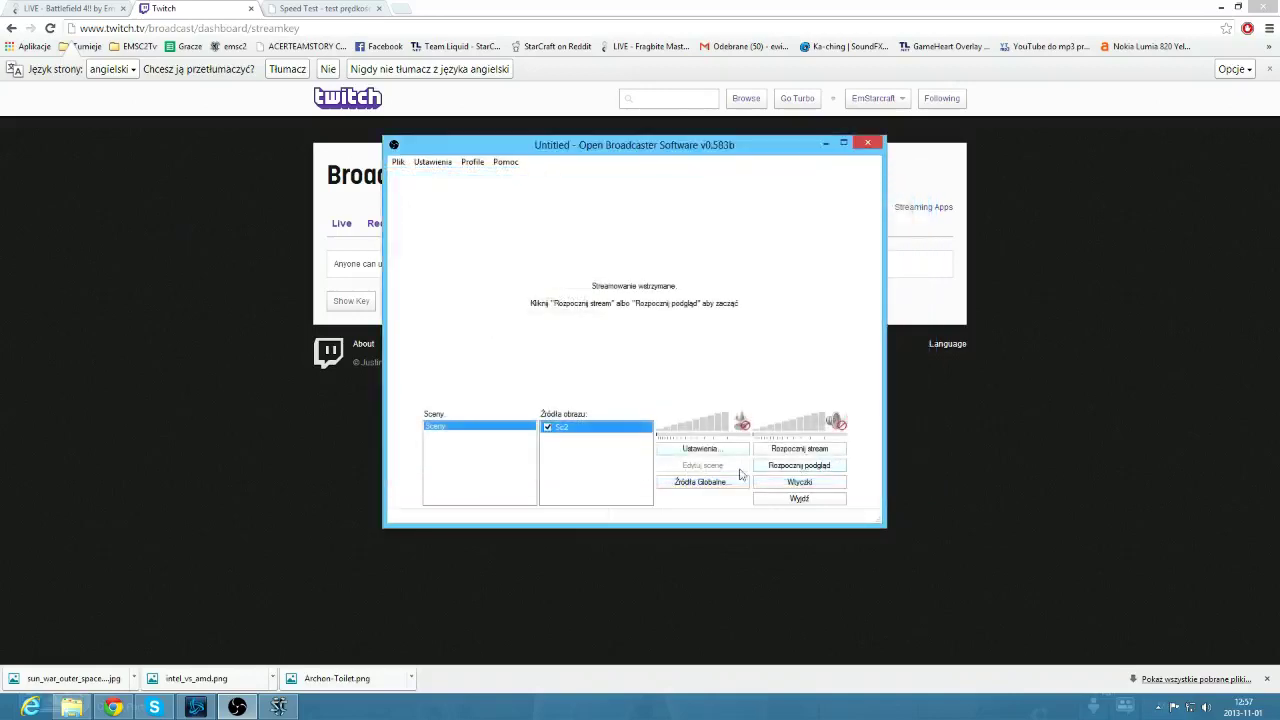
- Start the preview, open a replay in StarCraft II, and return to Open Broadcaster Software while it loads
left_click(799, 465)
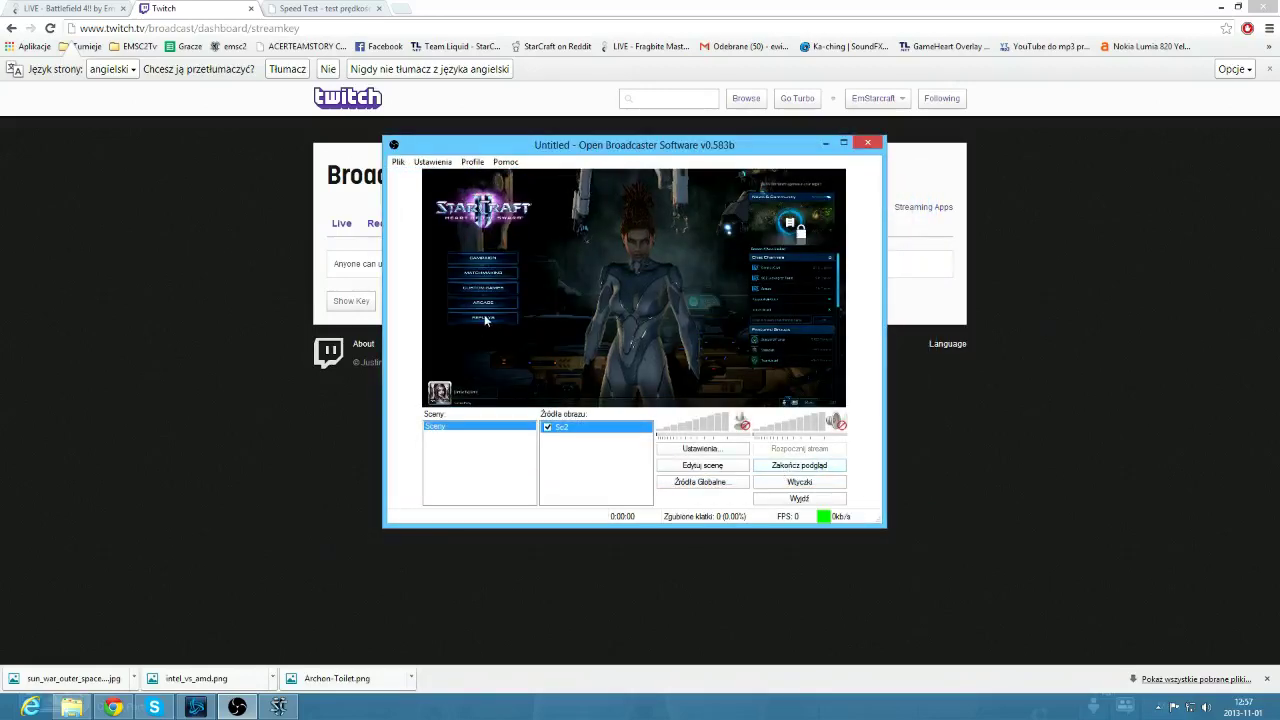
key("alt+Tab")
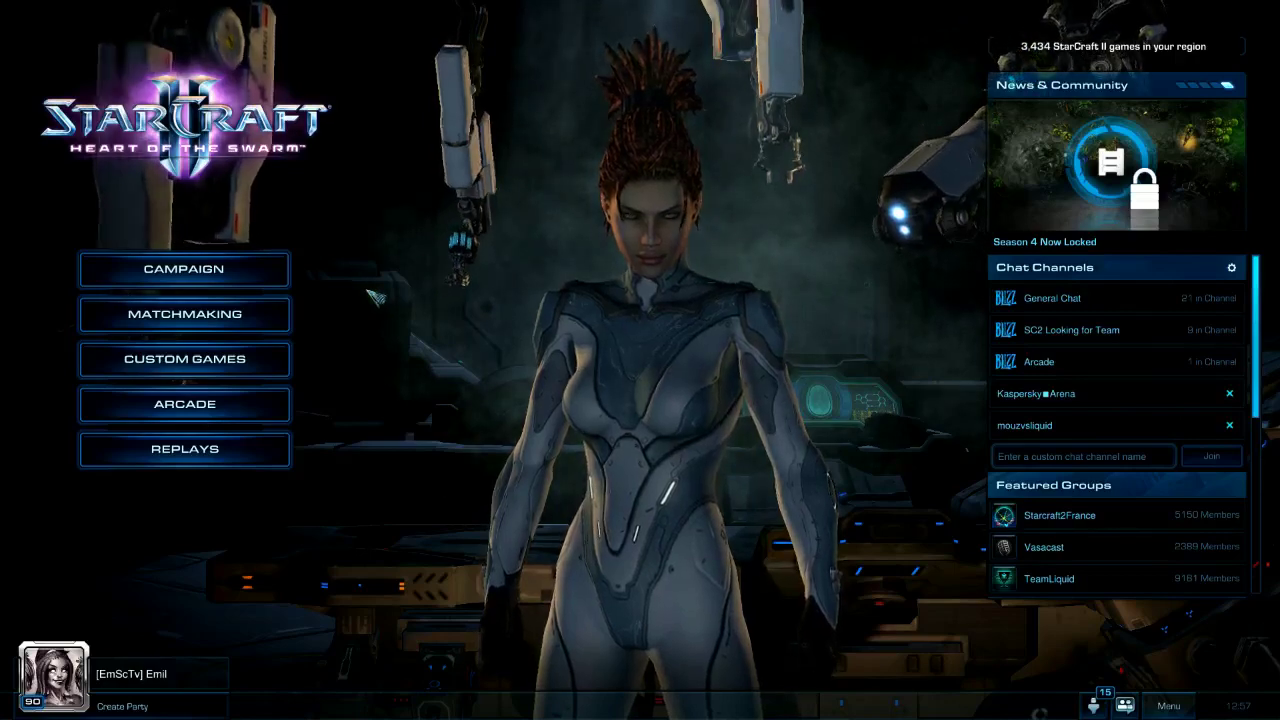
key("ctrl+alt+f")
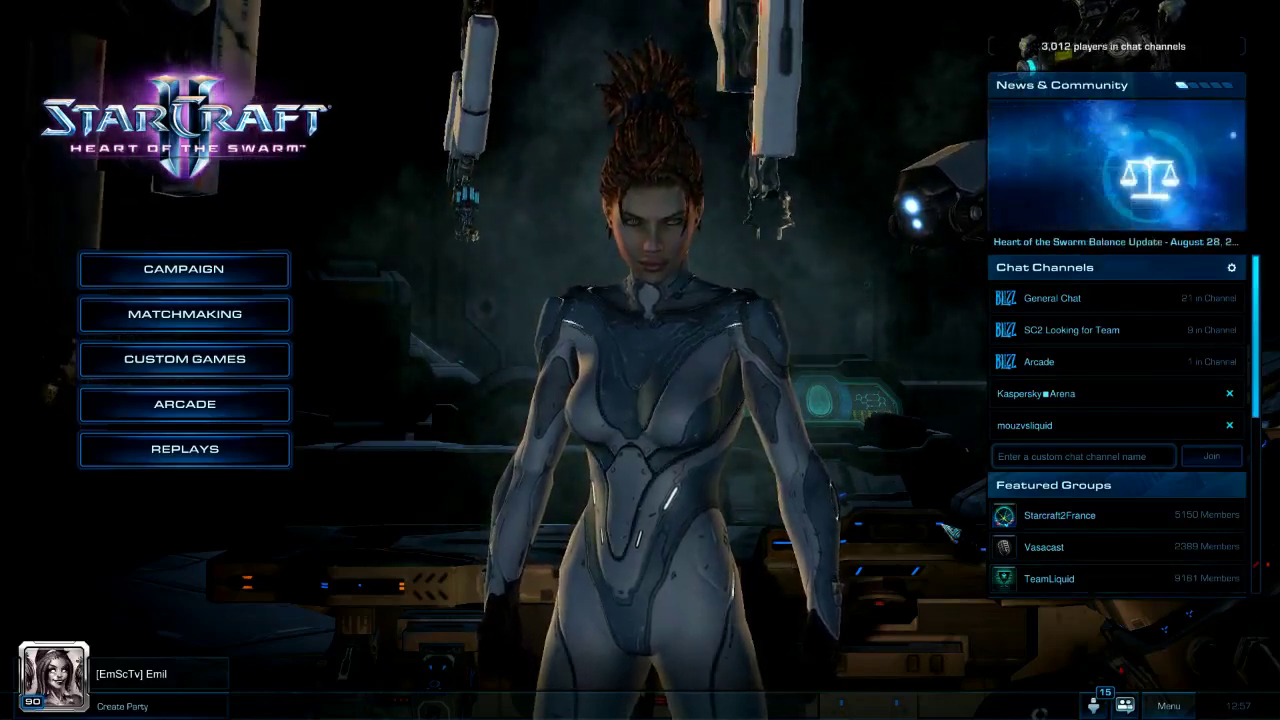
left_click(265, 450)
left_click(529, 240)
double_click(532, 247)
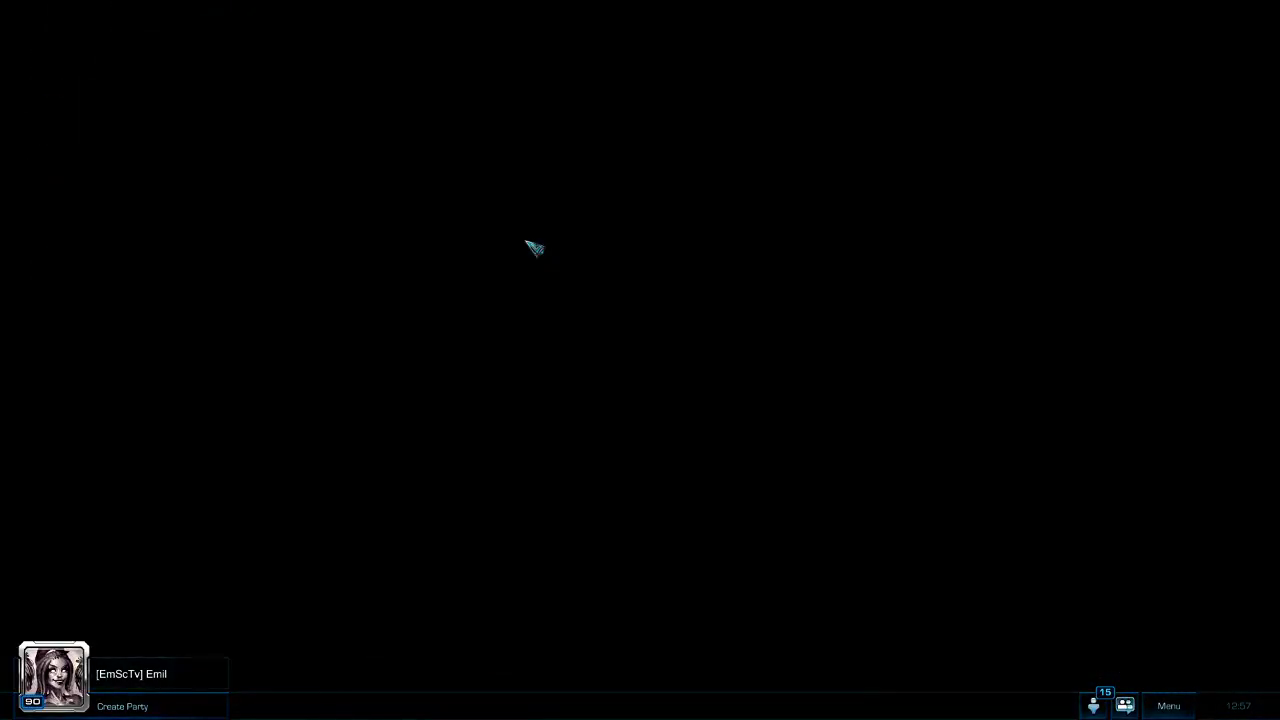
key("alt+Tab")
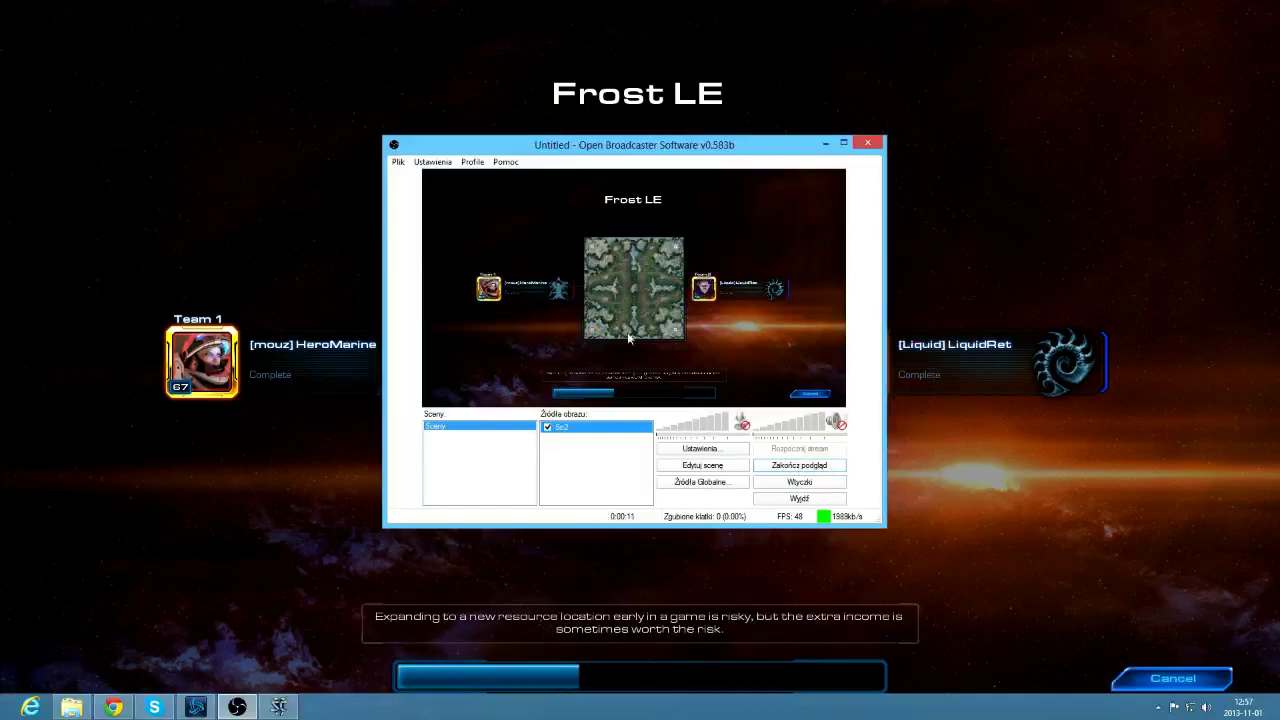
- Add an image source named z1 that uses the Sppphire Turniej picture from the Dokumenty library
right_click(622, 461)
mouse_move(652, 470)
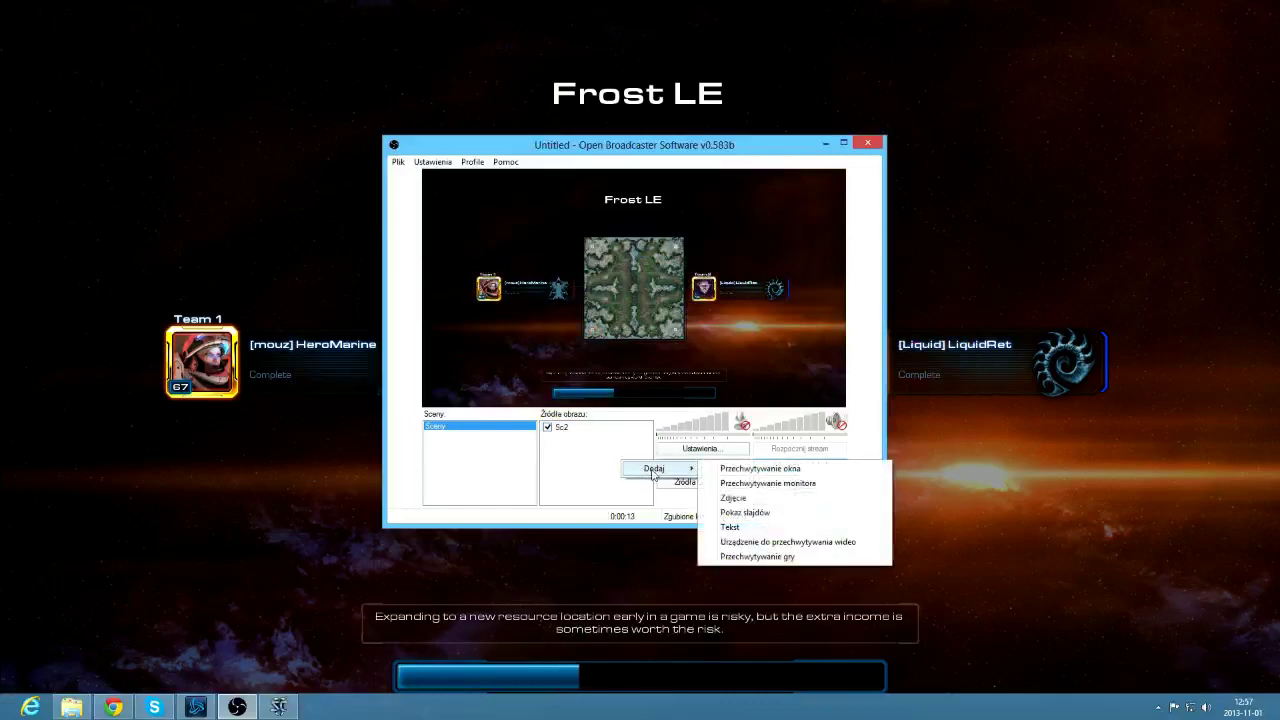
left_click(759, 500)
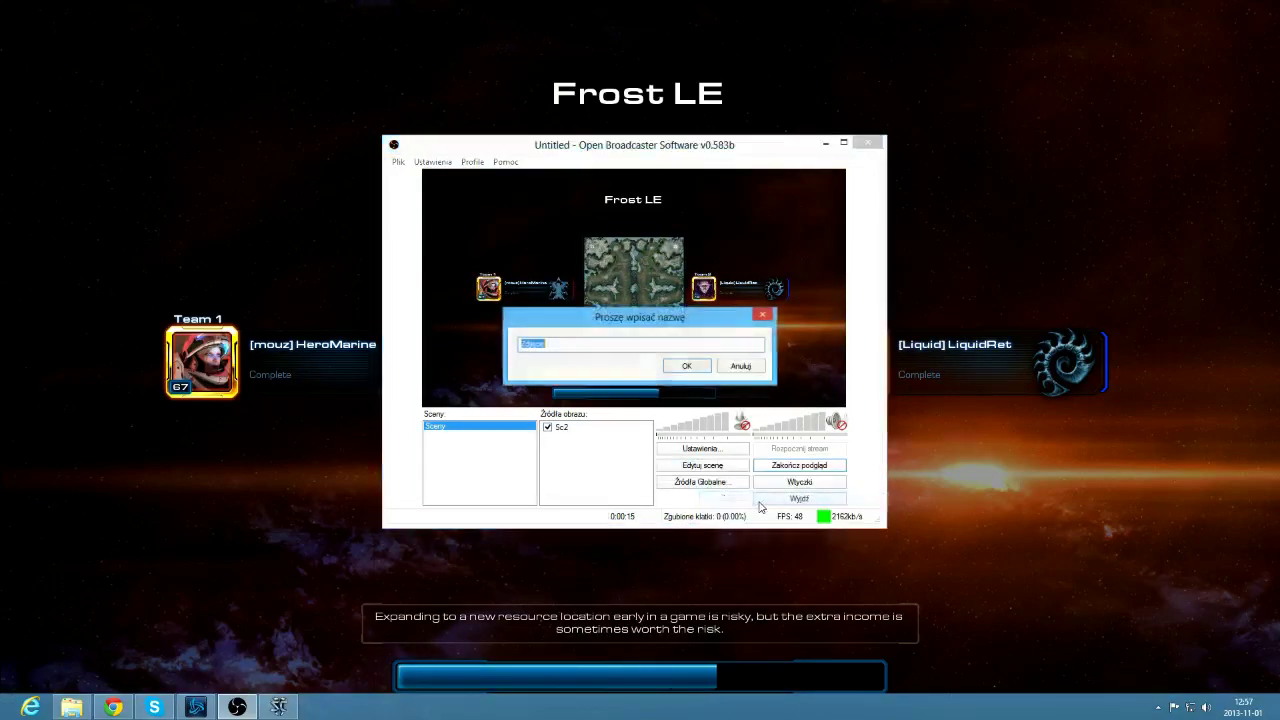
type("zd")
left_click(686, 366)
left_click(718, 244)
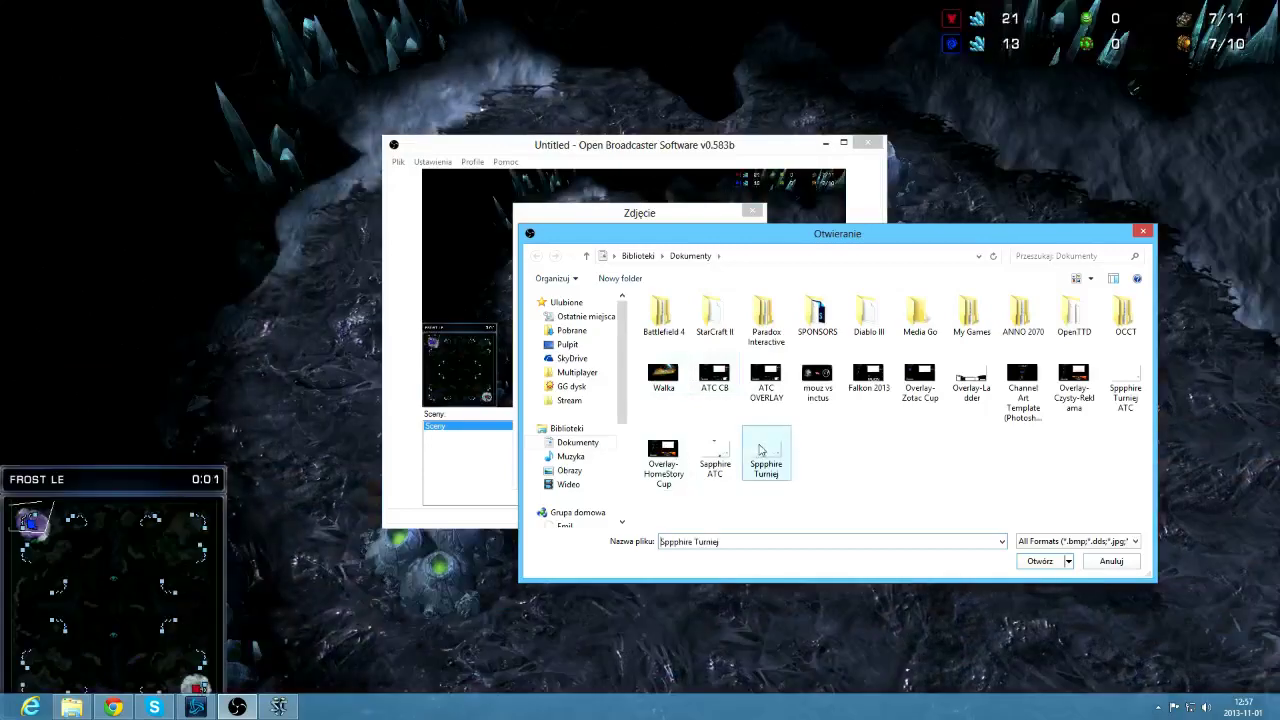
double_click(766, 460)
left_click(668, 469)
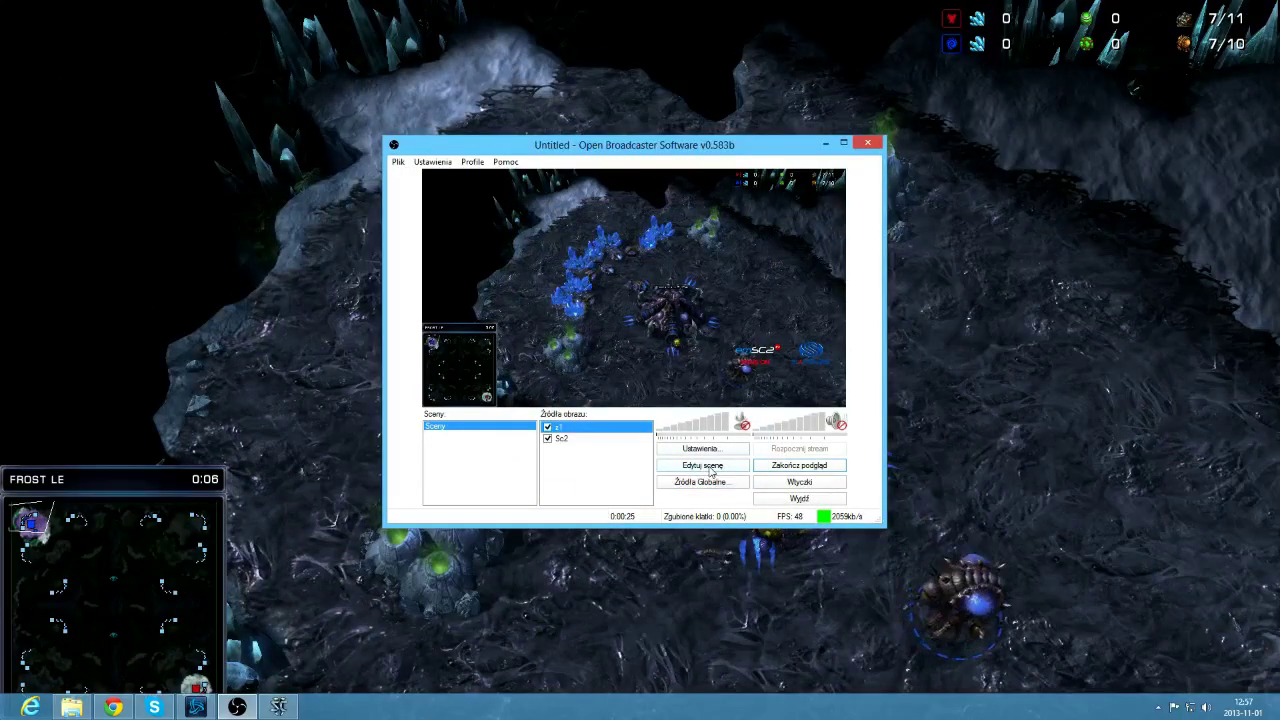
- Switch to the StarCraft II replay, display its Production overview, and return to Open Broadcaster Software
left_click(900, 533)
key("d")
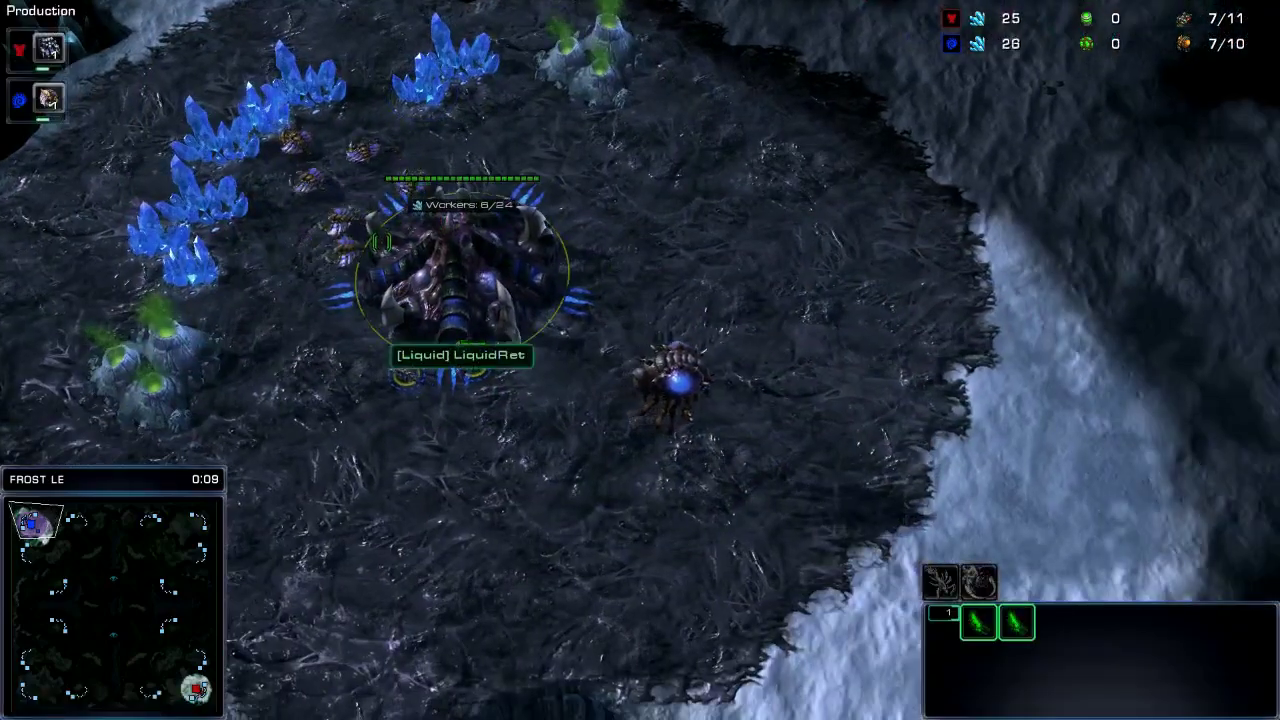
key("alt+Tab")
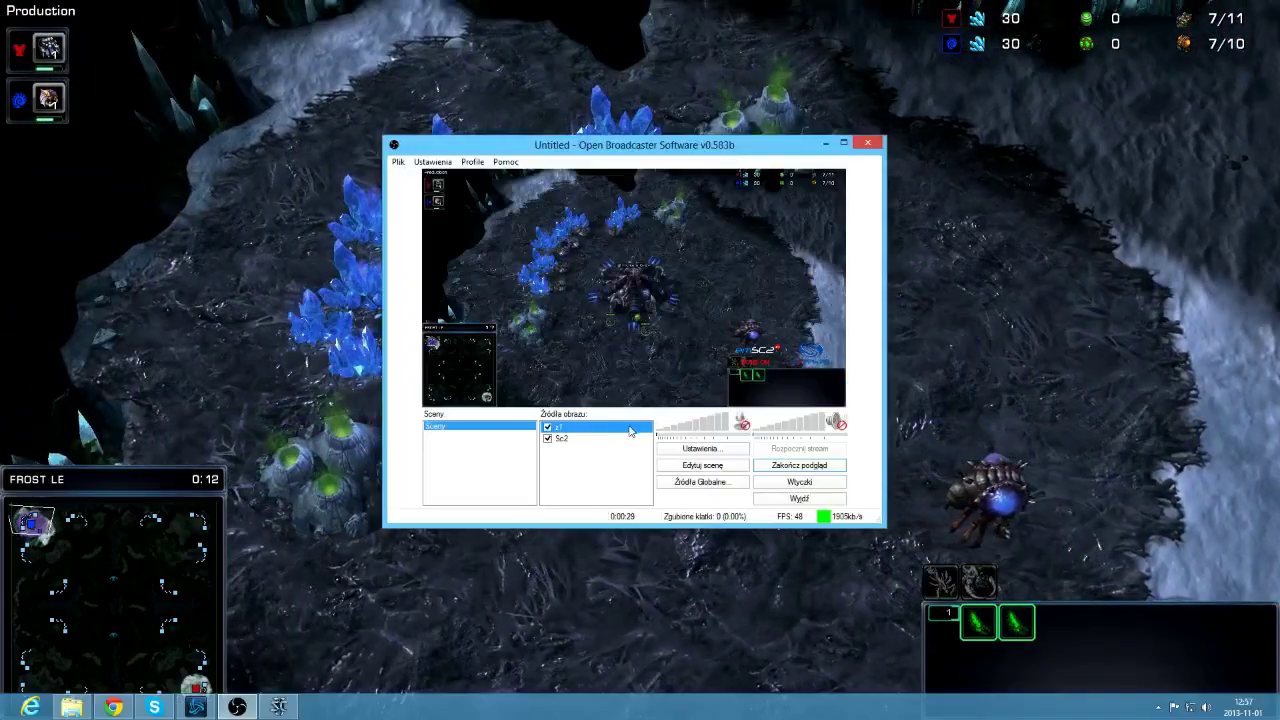
- Enable scene editing, shrink the z1 image in the preview, and look through its position, size and order options
left_click(700, 465)
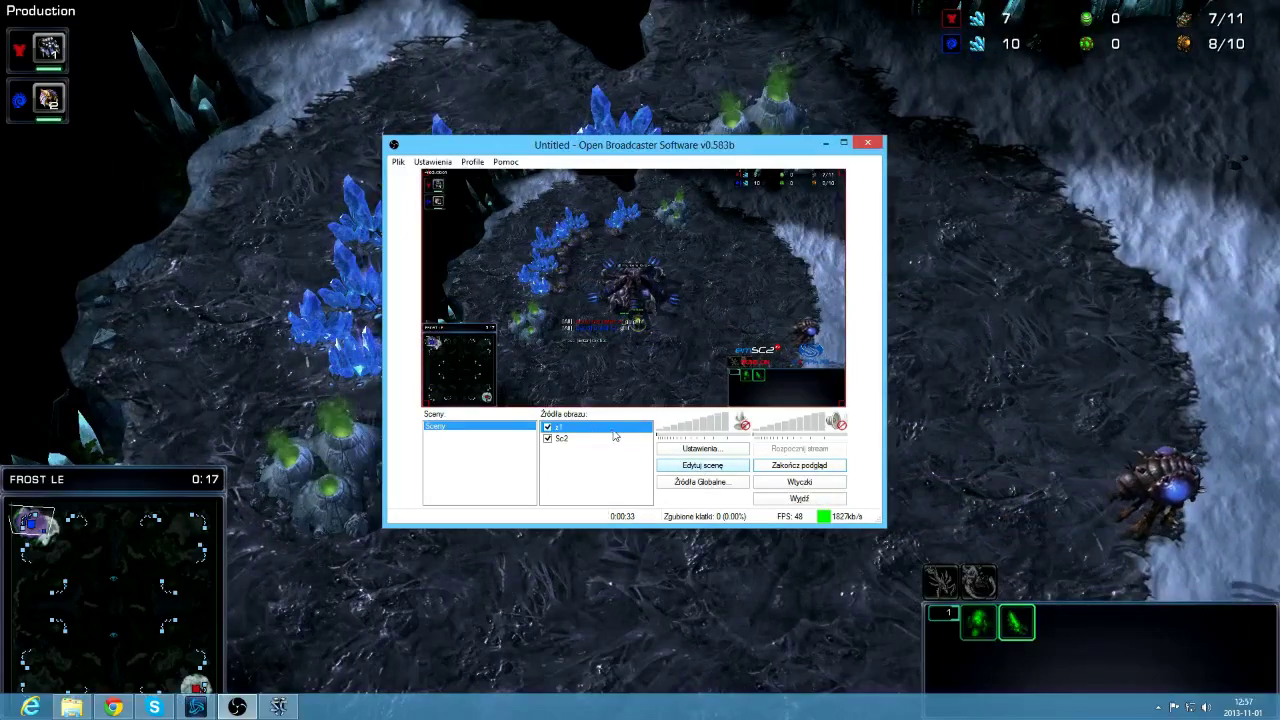
left_click_drag(788, 405, 752, 355)
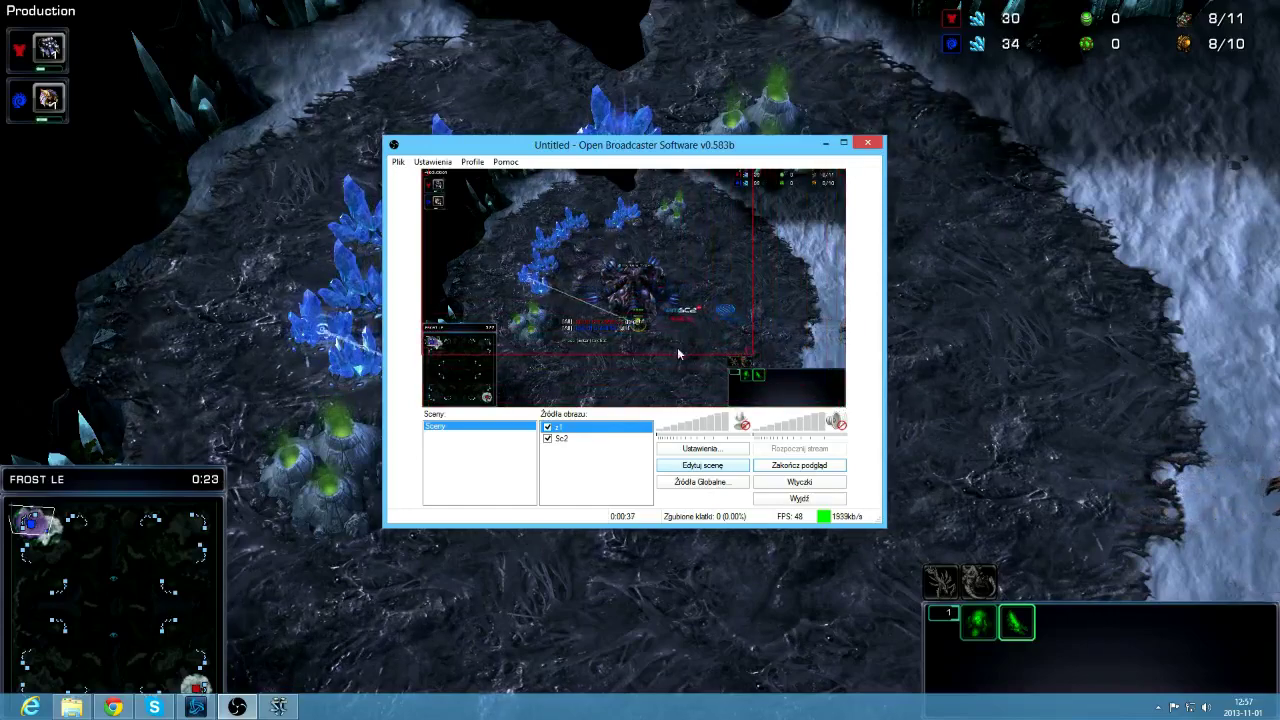
right_click(685, 340)
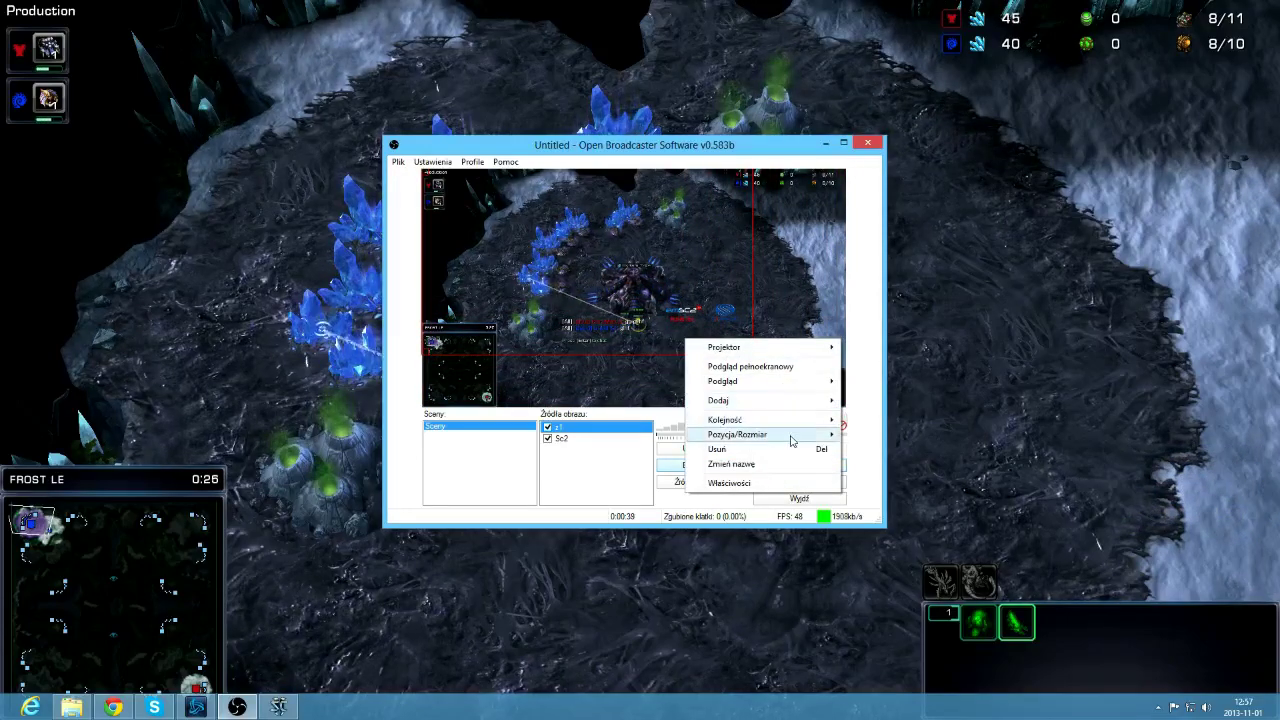
mouse_move(791, 436)
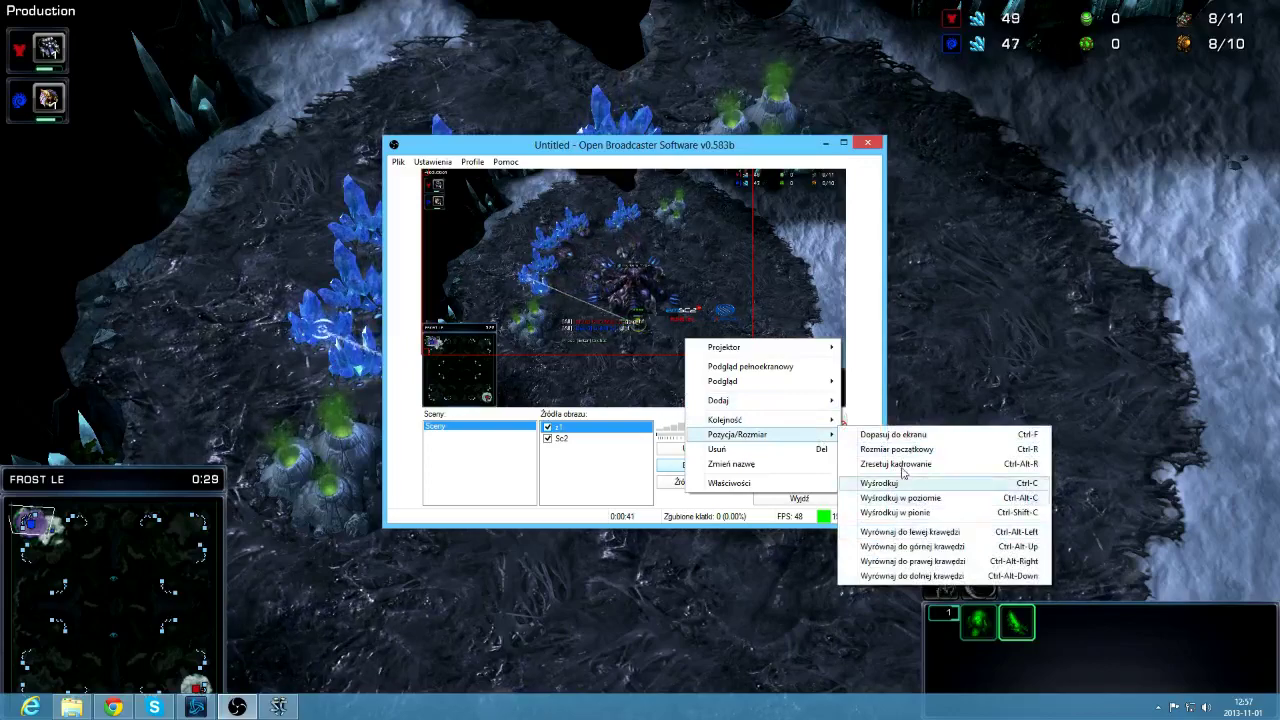
mouse_move(760, 420)
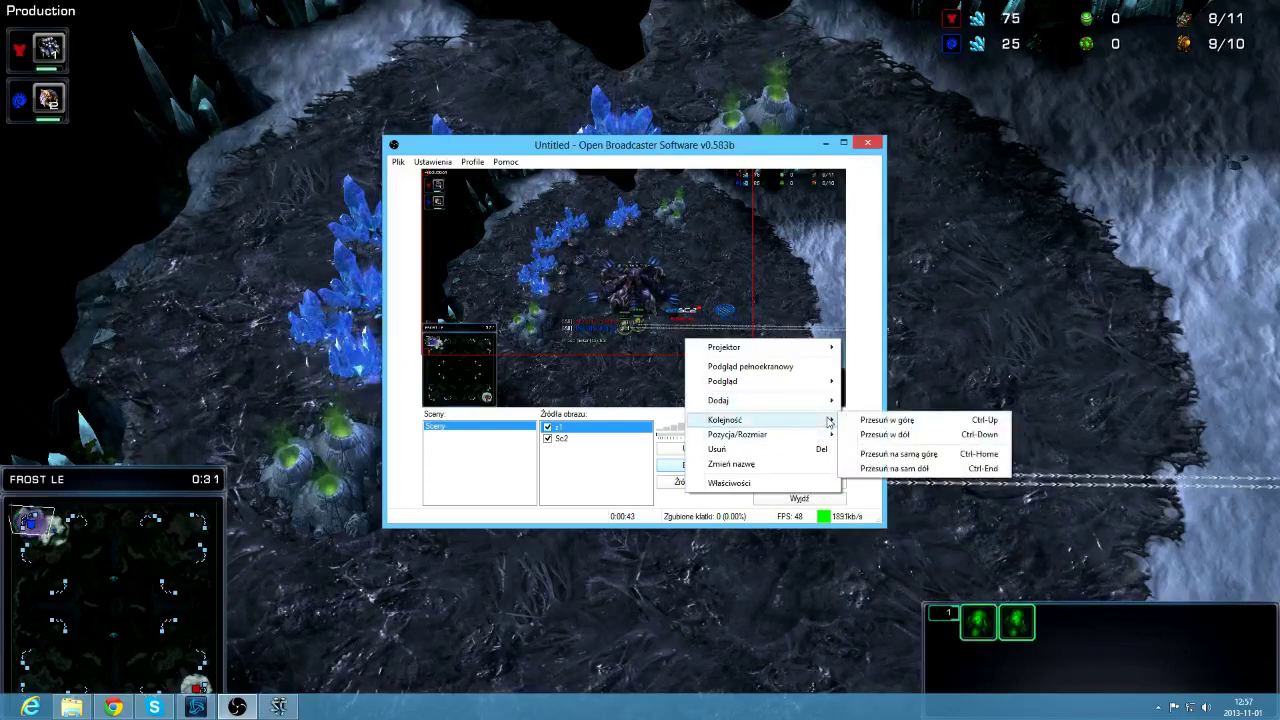
left_click(623, 443)
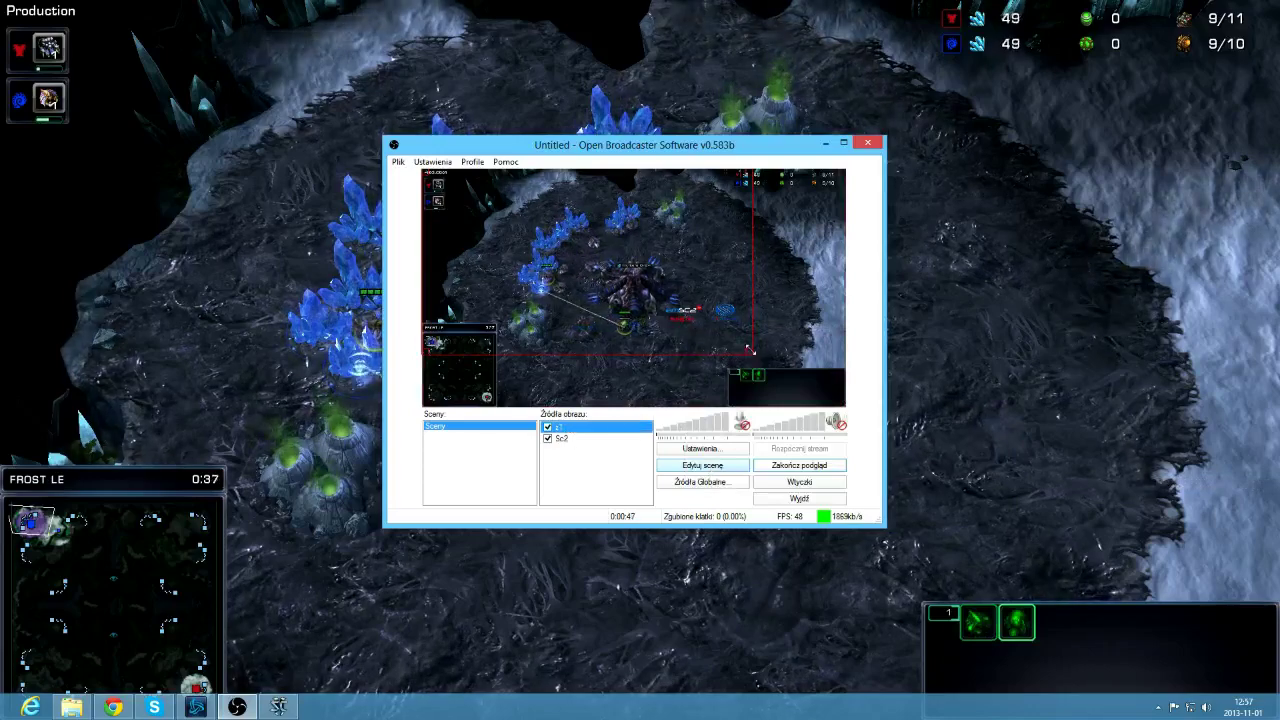
- Move the z1 image below Sc2 in the source order and back above it, and resize it to fill the preview
right_click(784, 362)
mouse_move(846, 434)
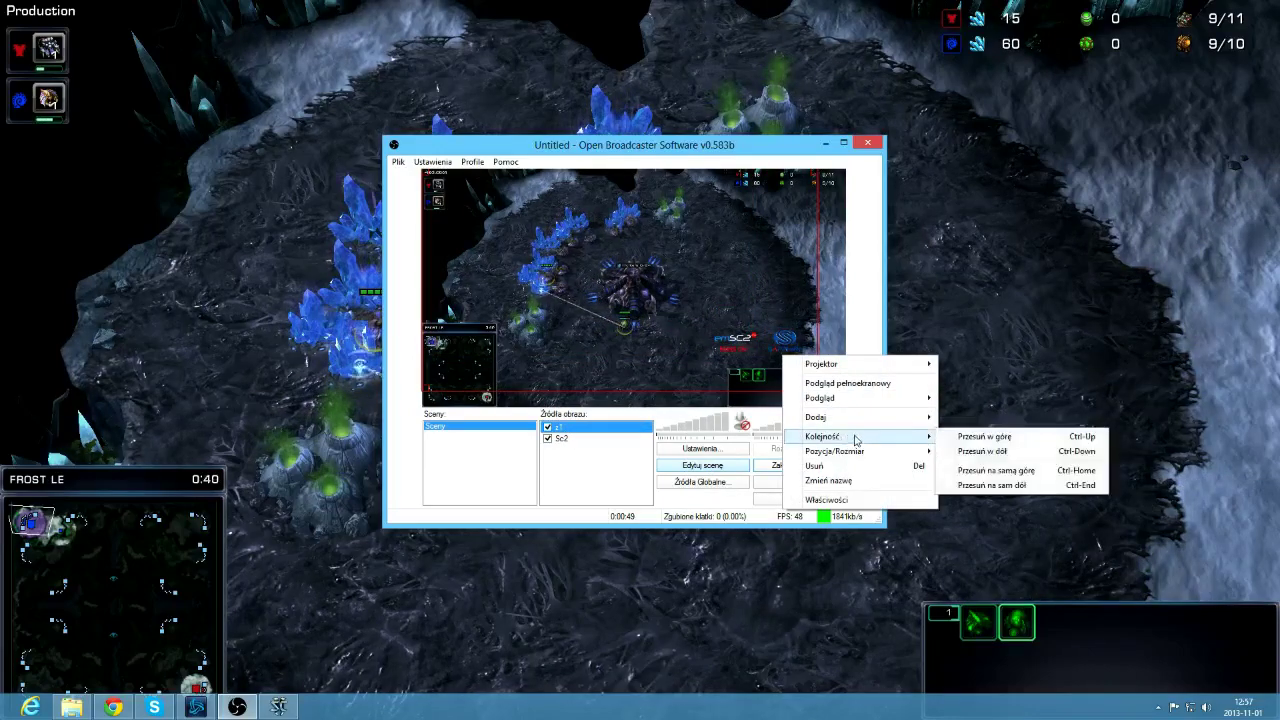
left_click(963, 450)
right_click(591, 439)
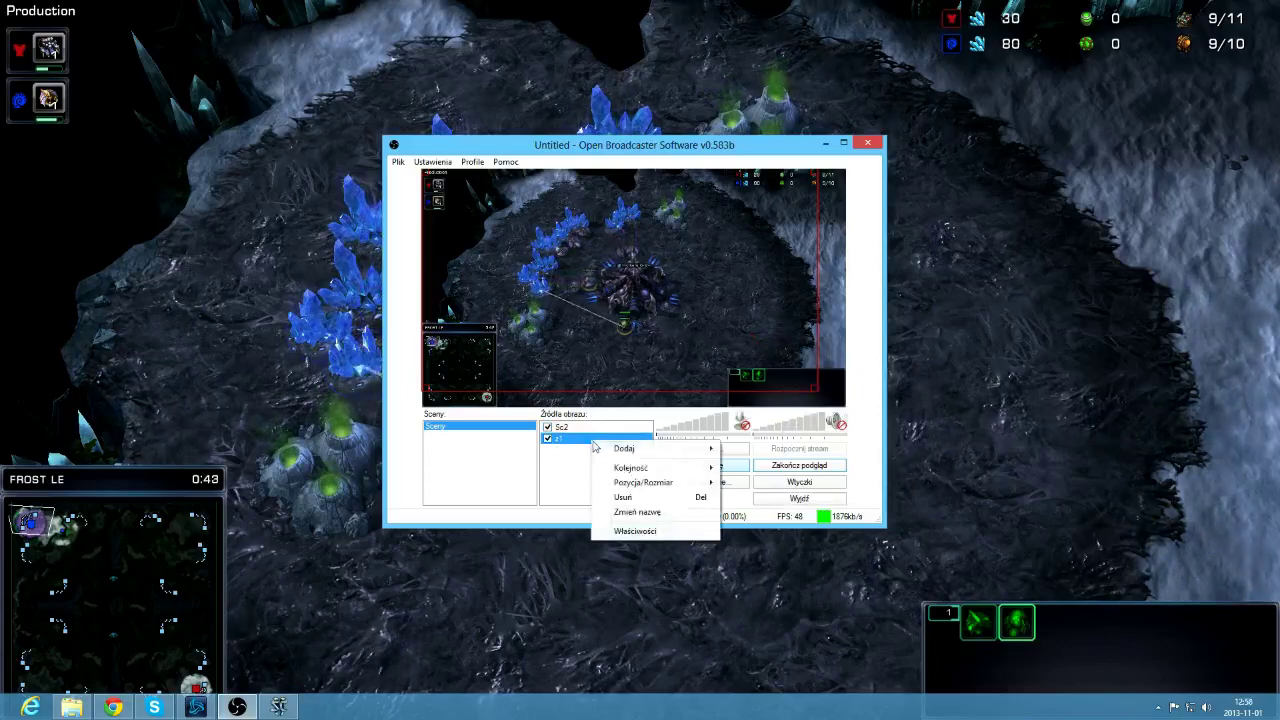
mouse_move(702, 470)
left_click(766, 468)
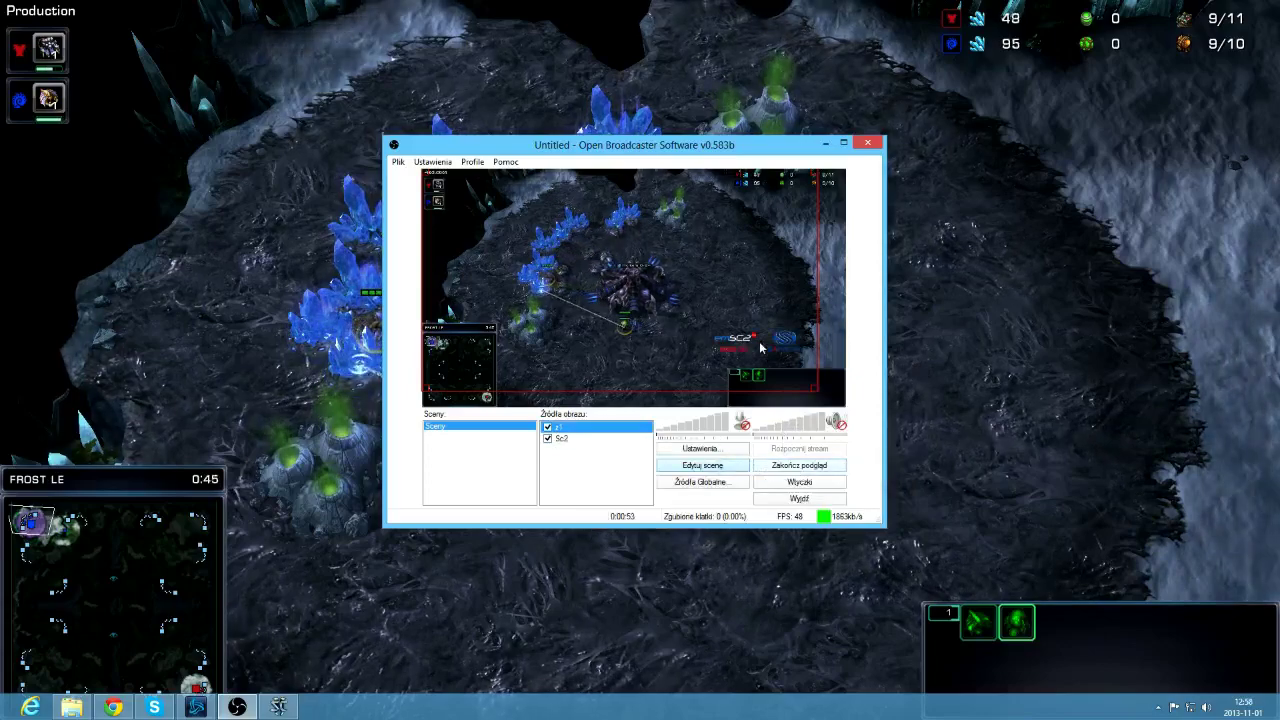
left_click_drag(856, 411, 840, 403)
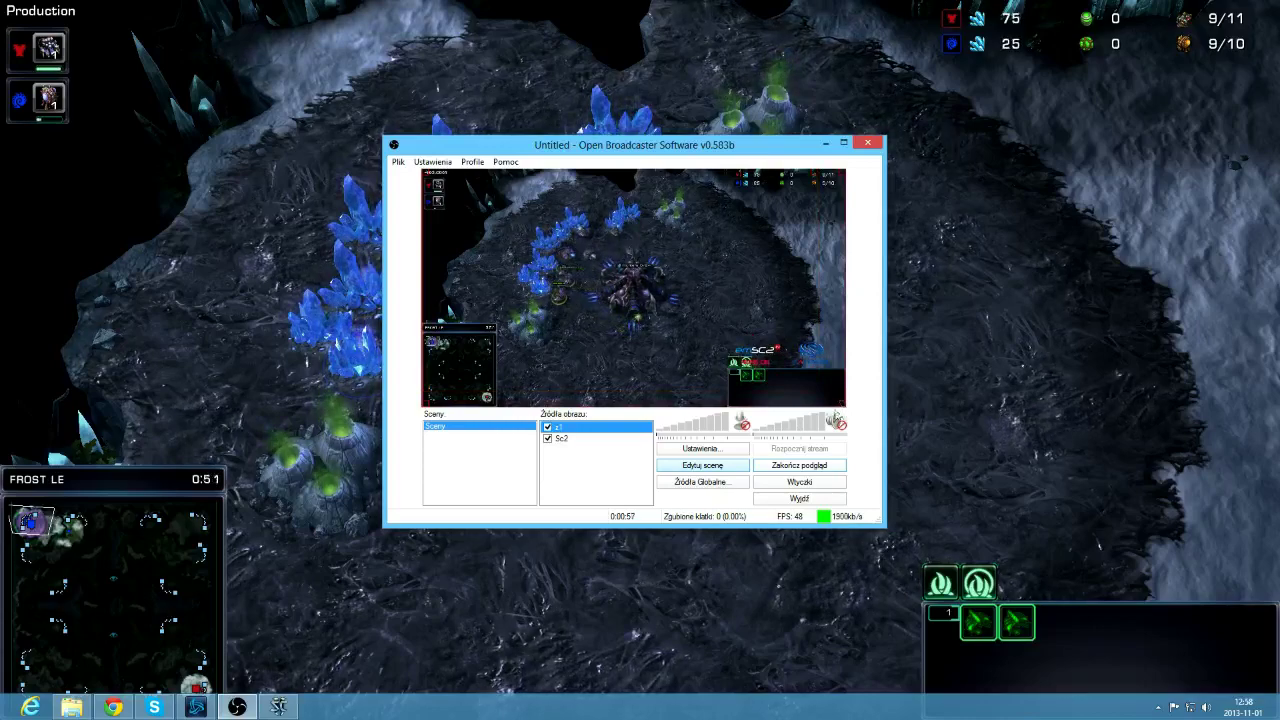
- Unmute the microphone and the desktop sound, and mute both again
left_click(742, 424)
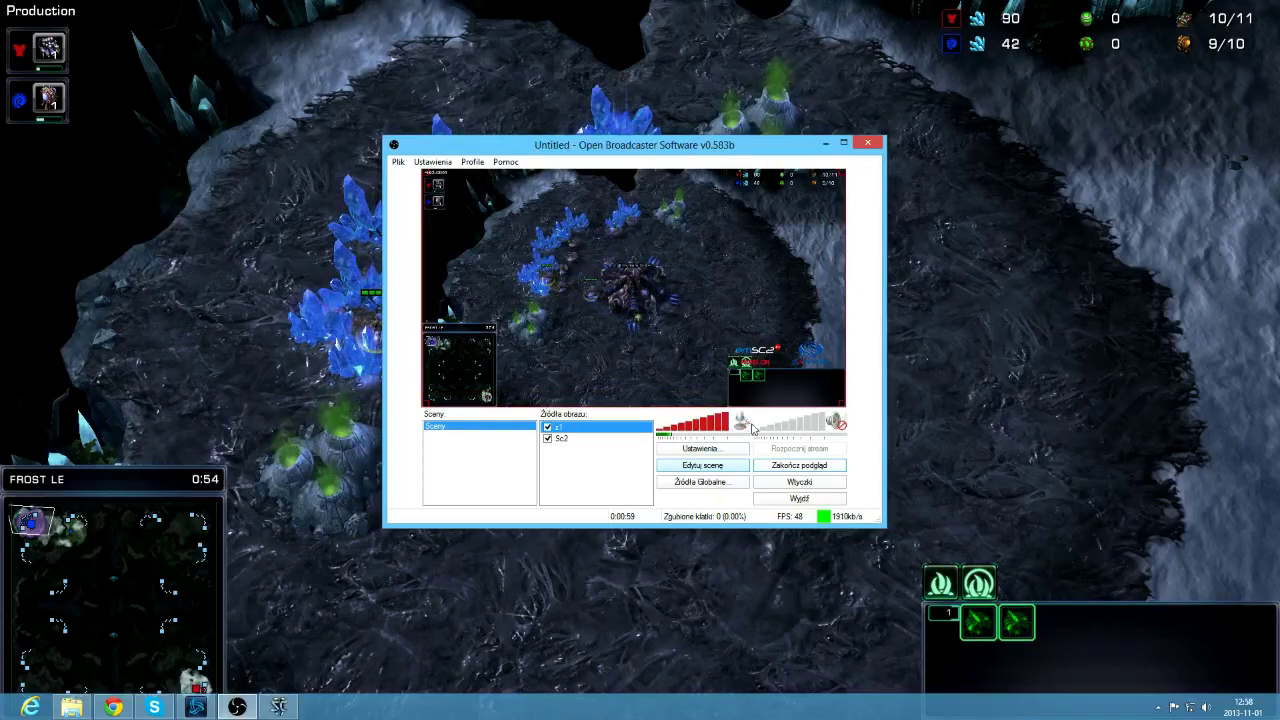
left_click(839, 425)
left_click(741, 424)
left_click(838, 424)
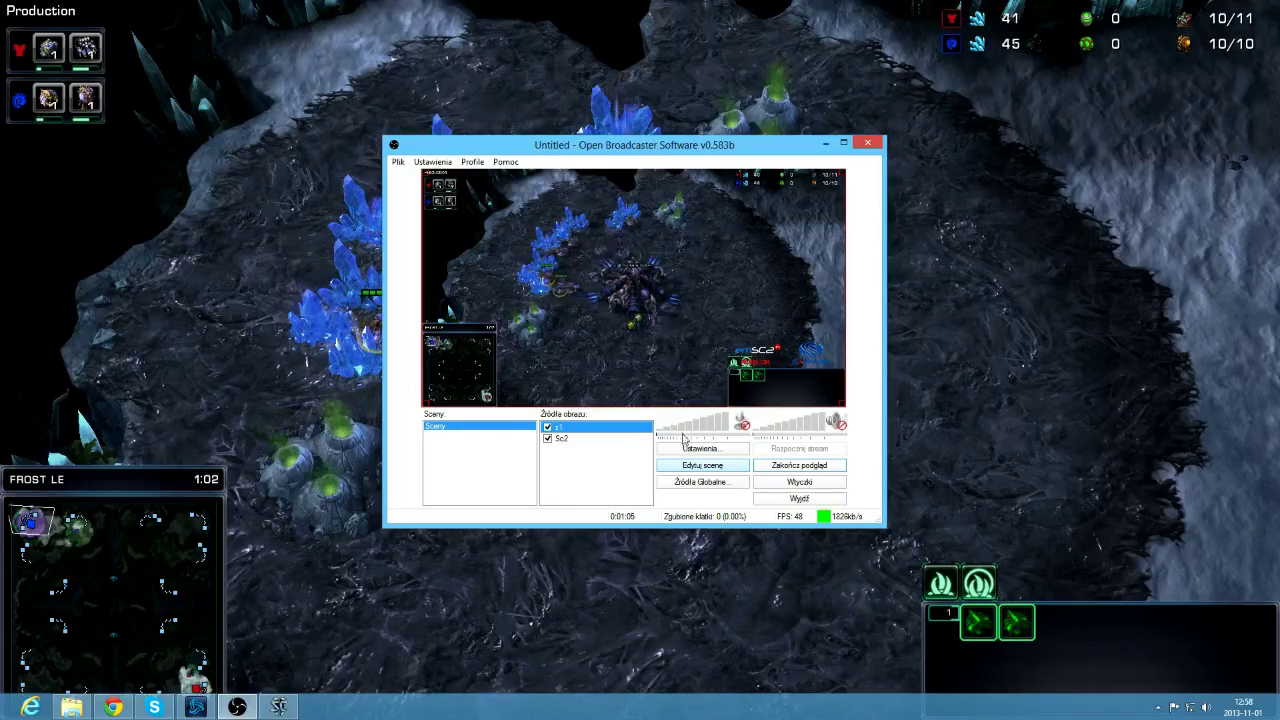
- Add a slide show source with the images mouz vs inctus, Falkon 2013, Overlay- Zotac Cup, Overlay-Ladder and Channel Art Template
right_click(575, 472)
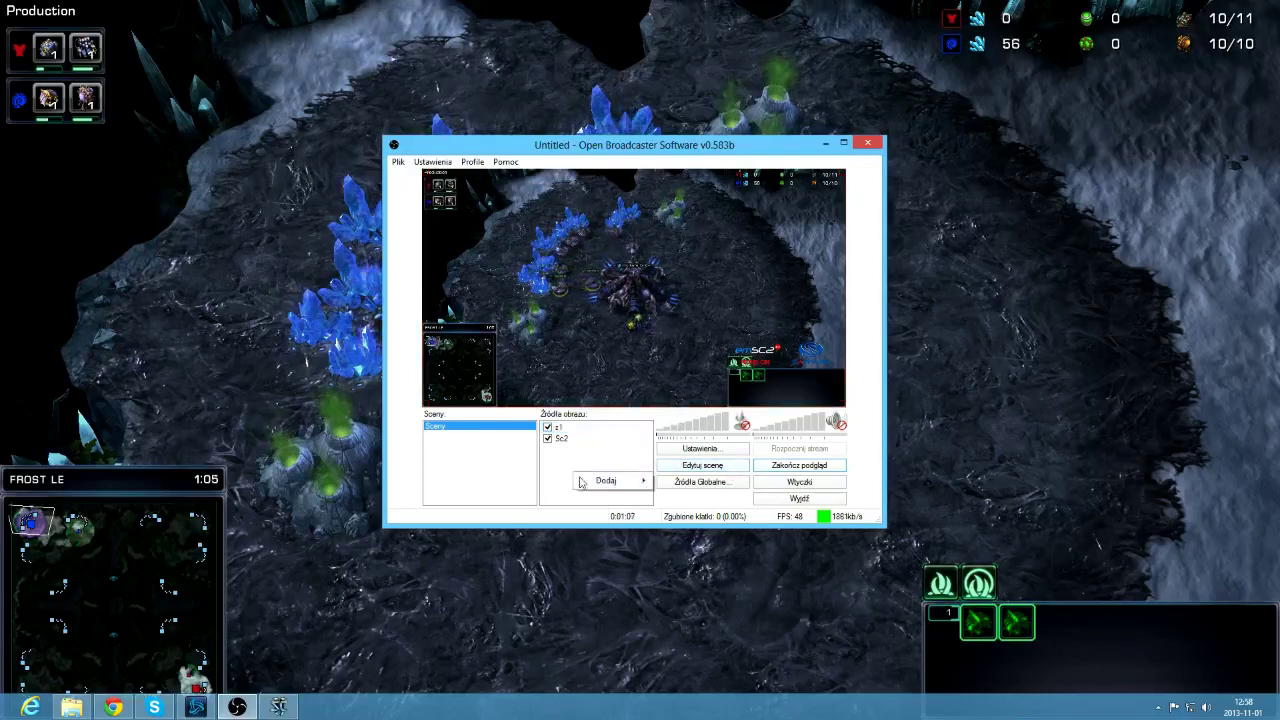
mouse_move(597, 486)
left_click(697, 524)
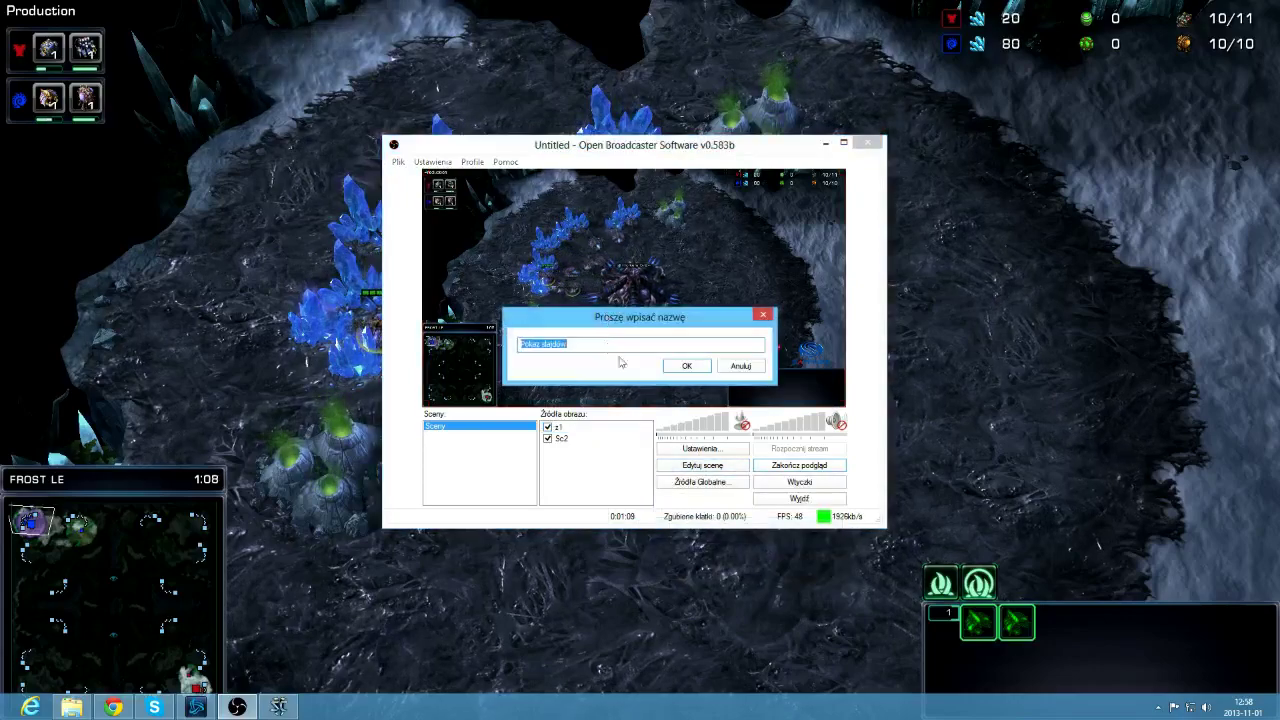
left_click(687, 366)
left_click(772, 328)
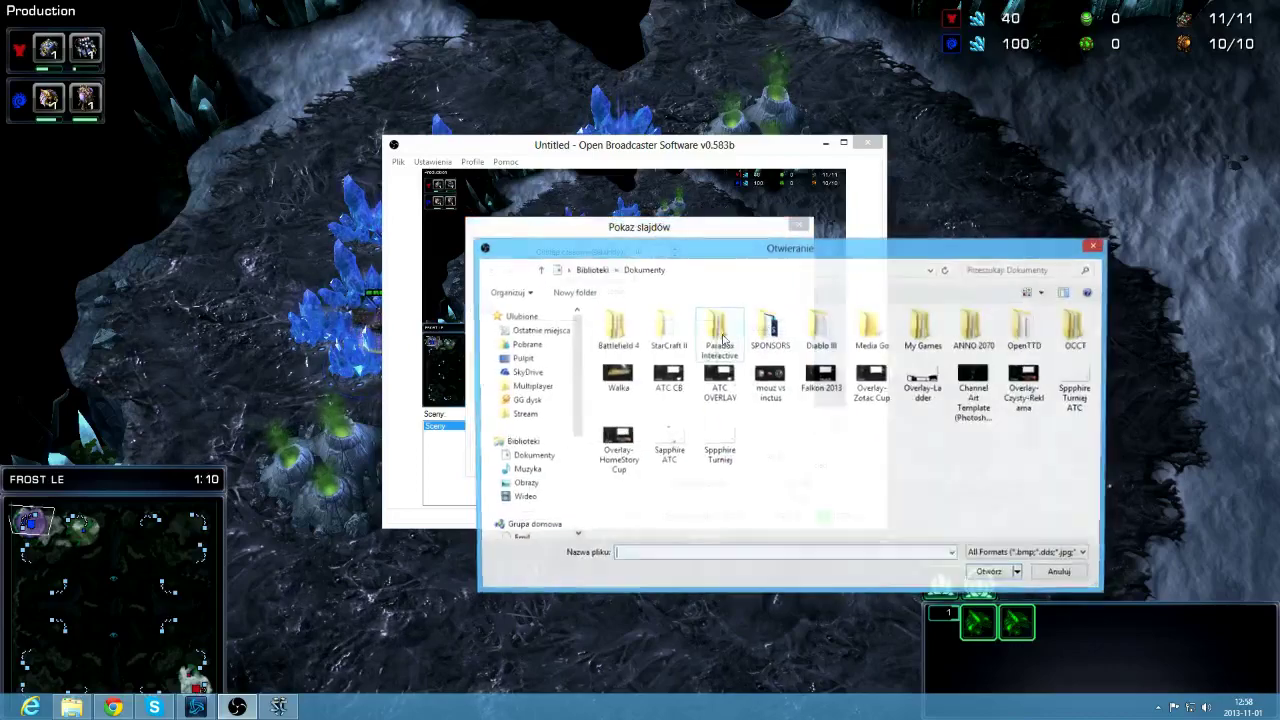
left_click_drag(774, 421, 985, 372)
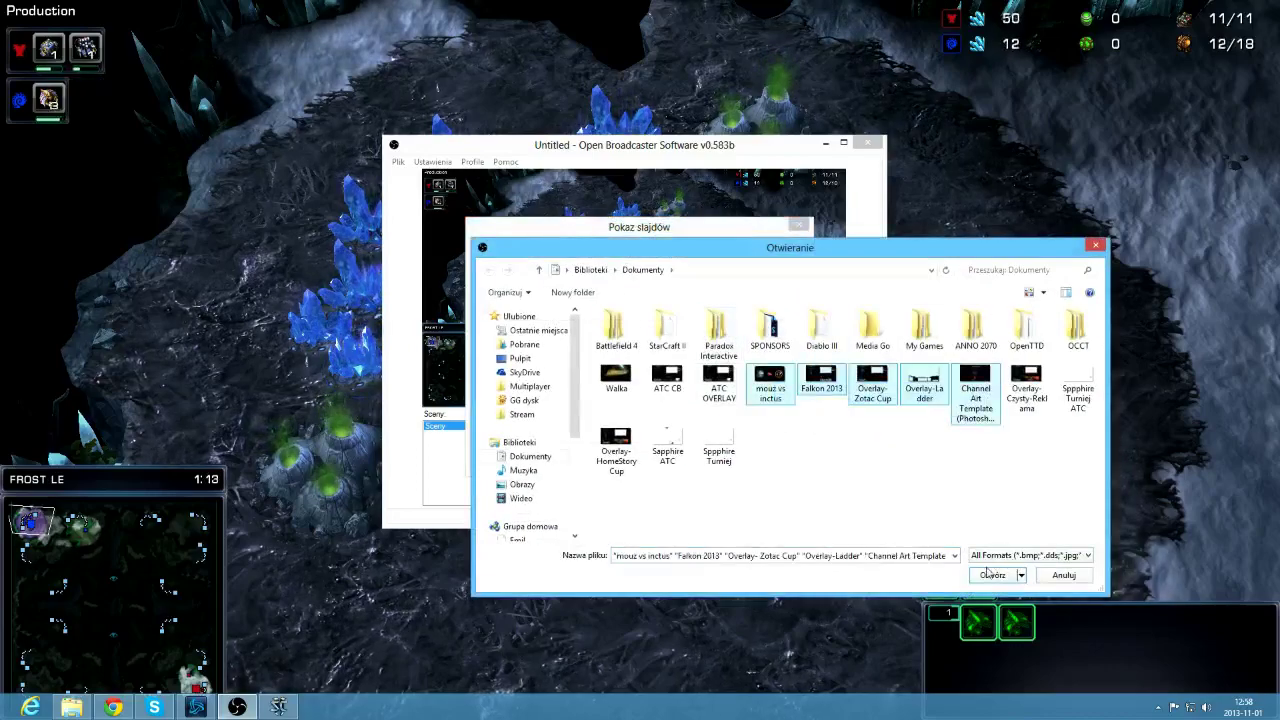
left_click(993, 574)
left_click(726, 452)
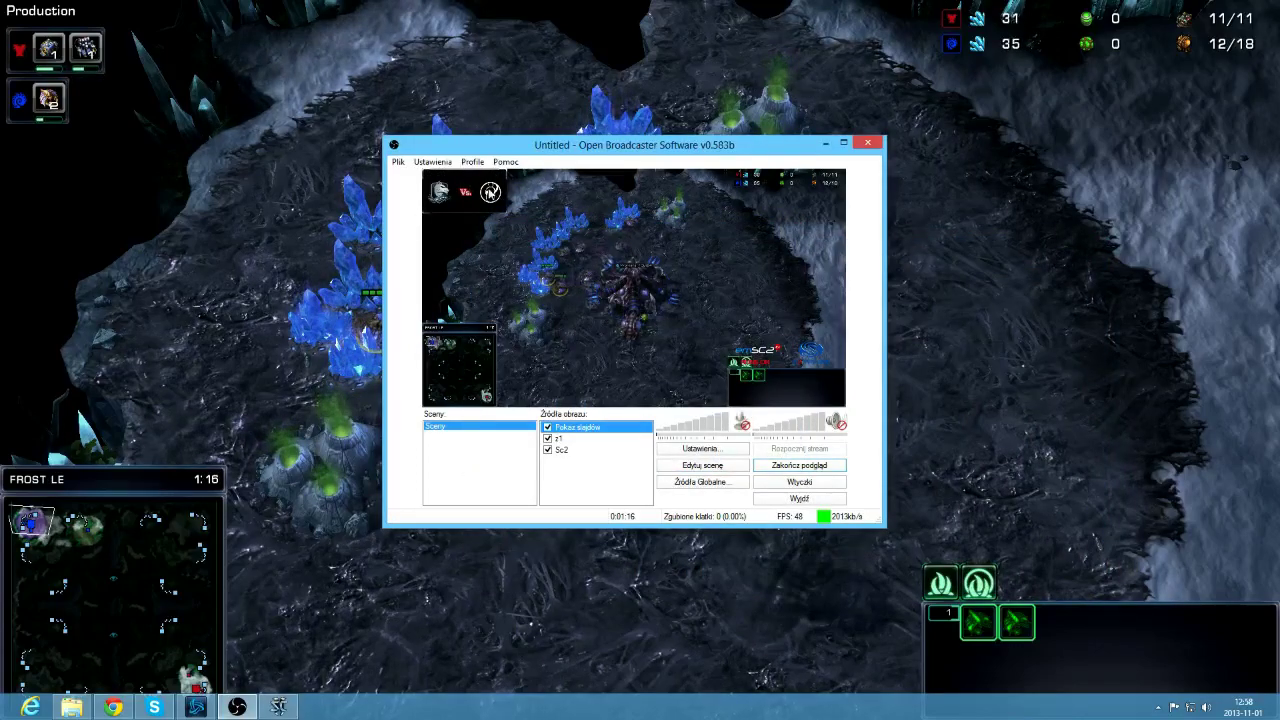
- Enable scene editing, enlarge the slide show in the preview, and hide the slide show source
left_click(702, 465)
left_click_drag(502, 210, 579, 267)
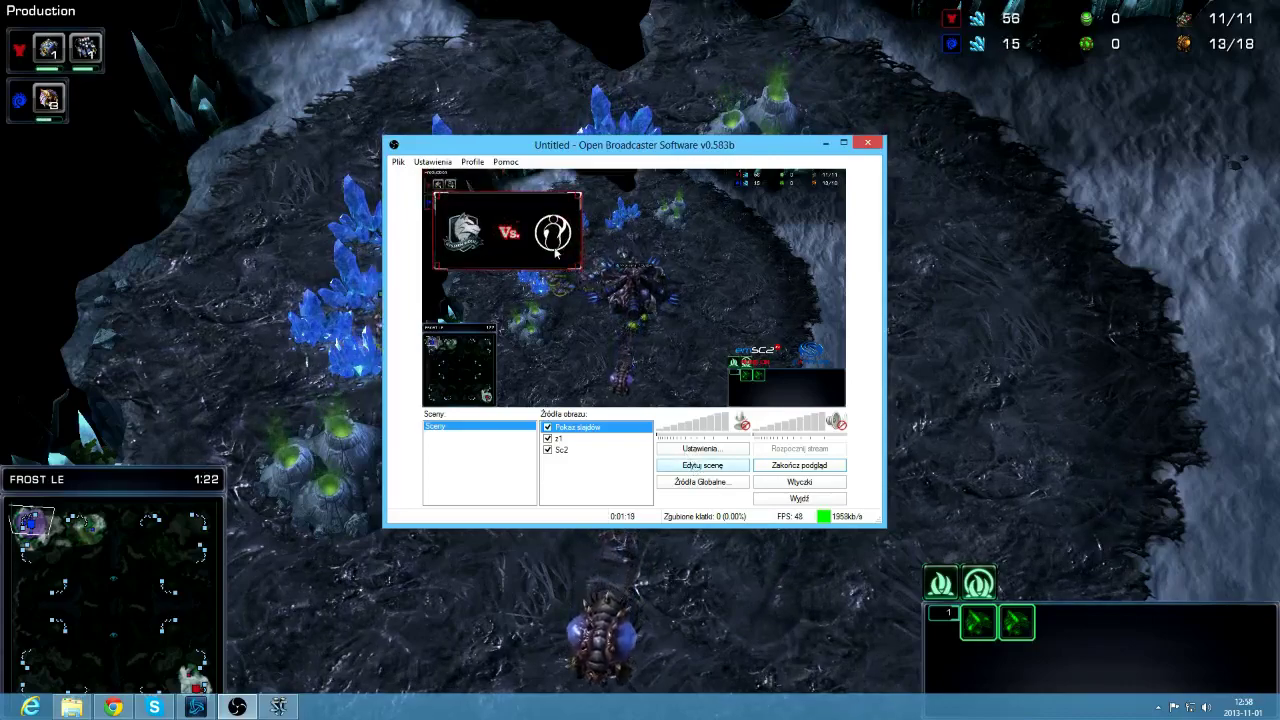
right_click(618, 474)
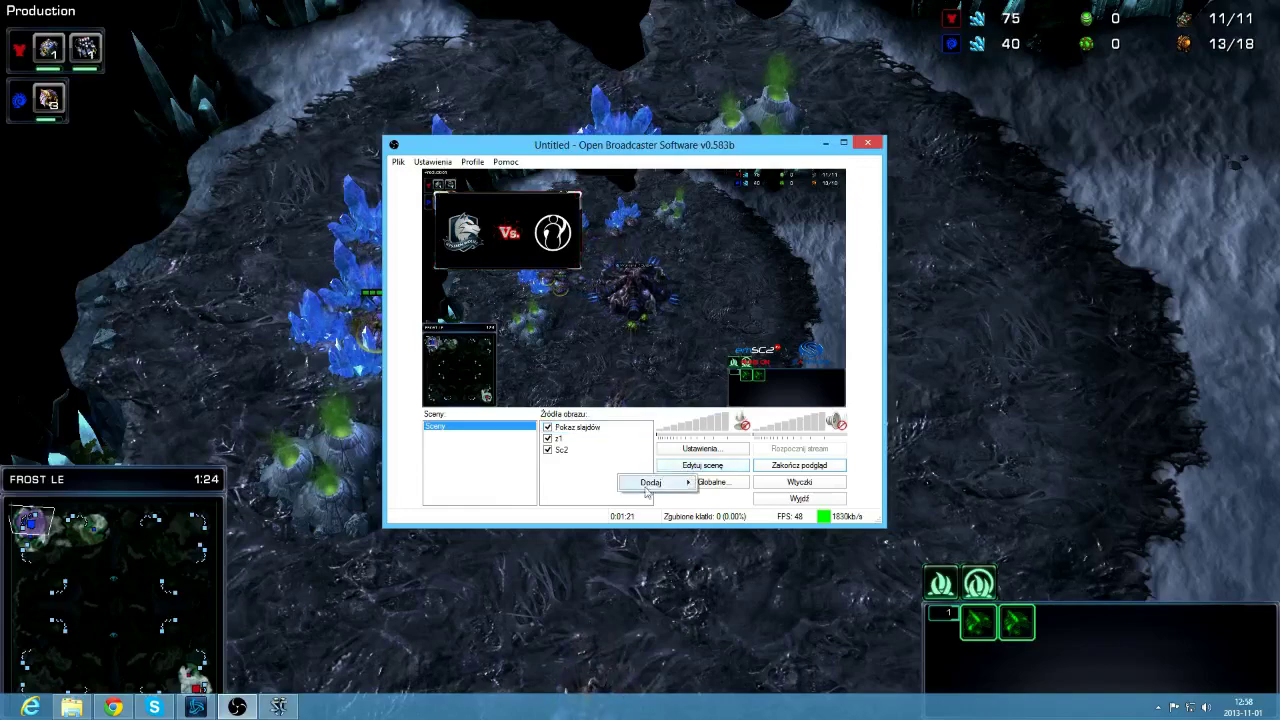
mouse_move(655, 482)
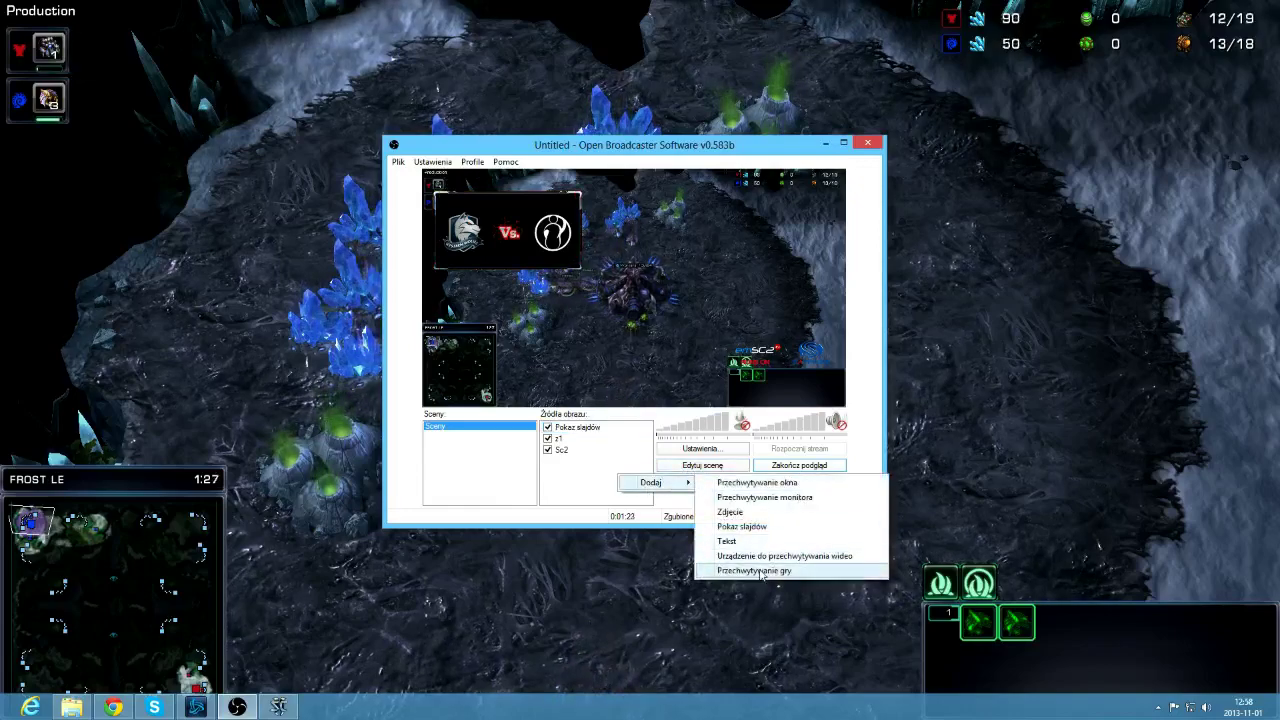
left_click(596, 484)
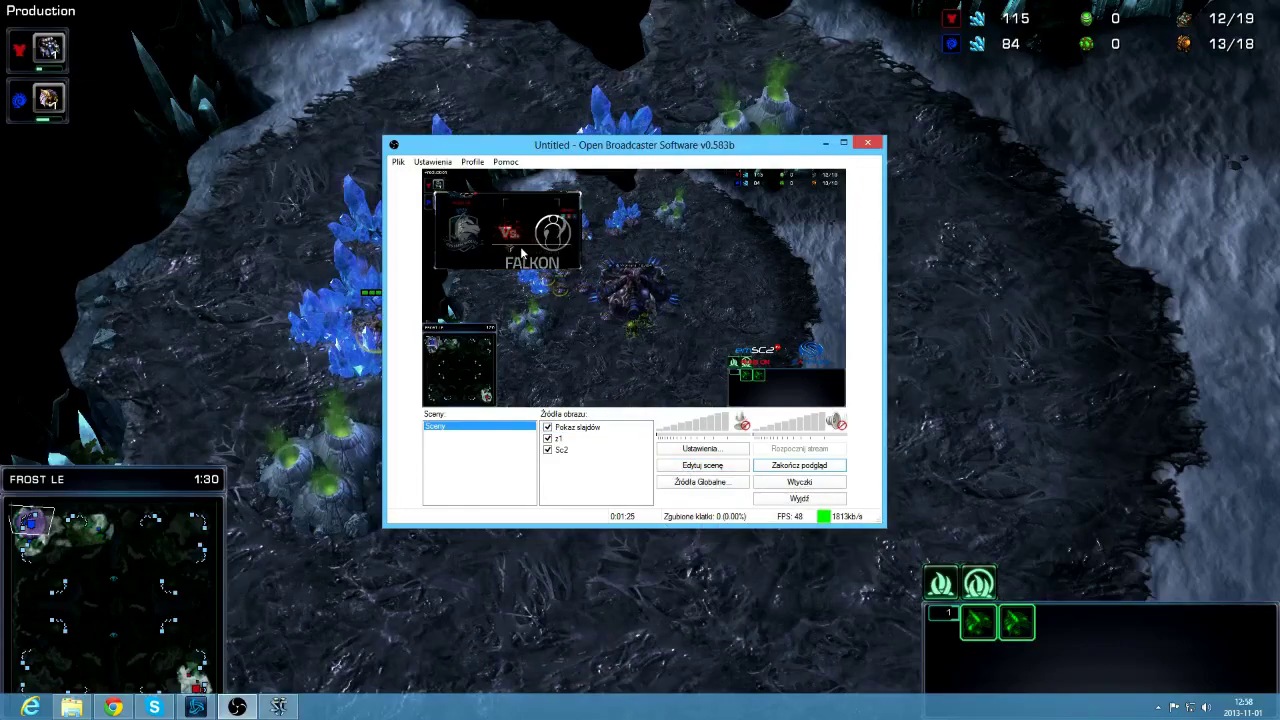
left_click(548, 428)
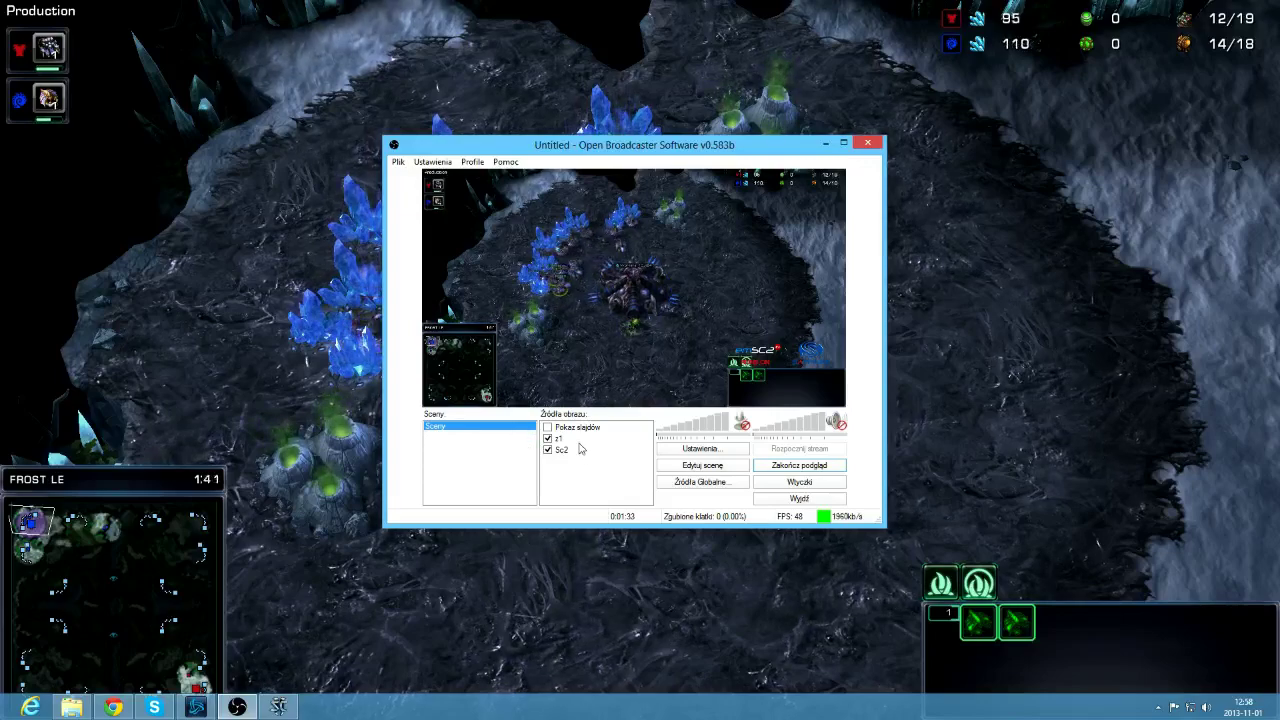
- Remove the Sc2 game capture source from the scene
left_click(564, 452)
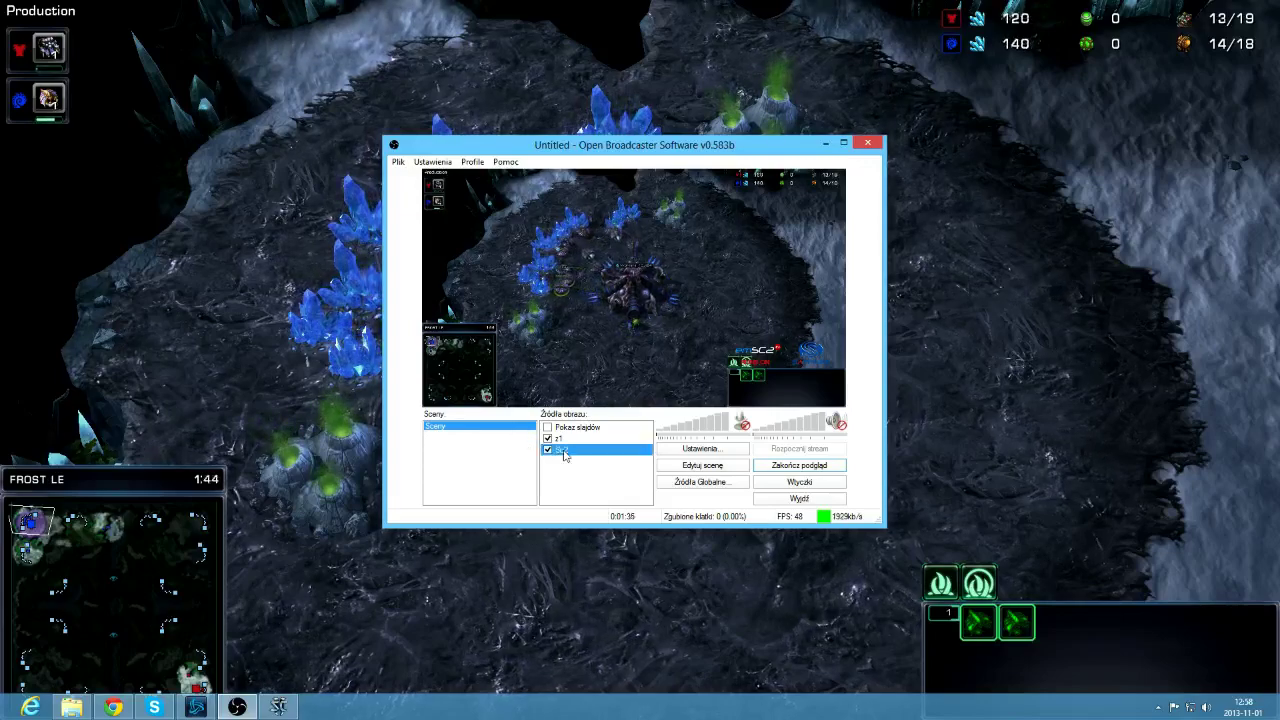
key("Delete")
left_click(661, 395)
- Add a monitor capture source for monitor 1 with the default settings, and remove it from the scene
mouse_move(597, 483)
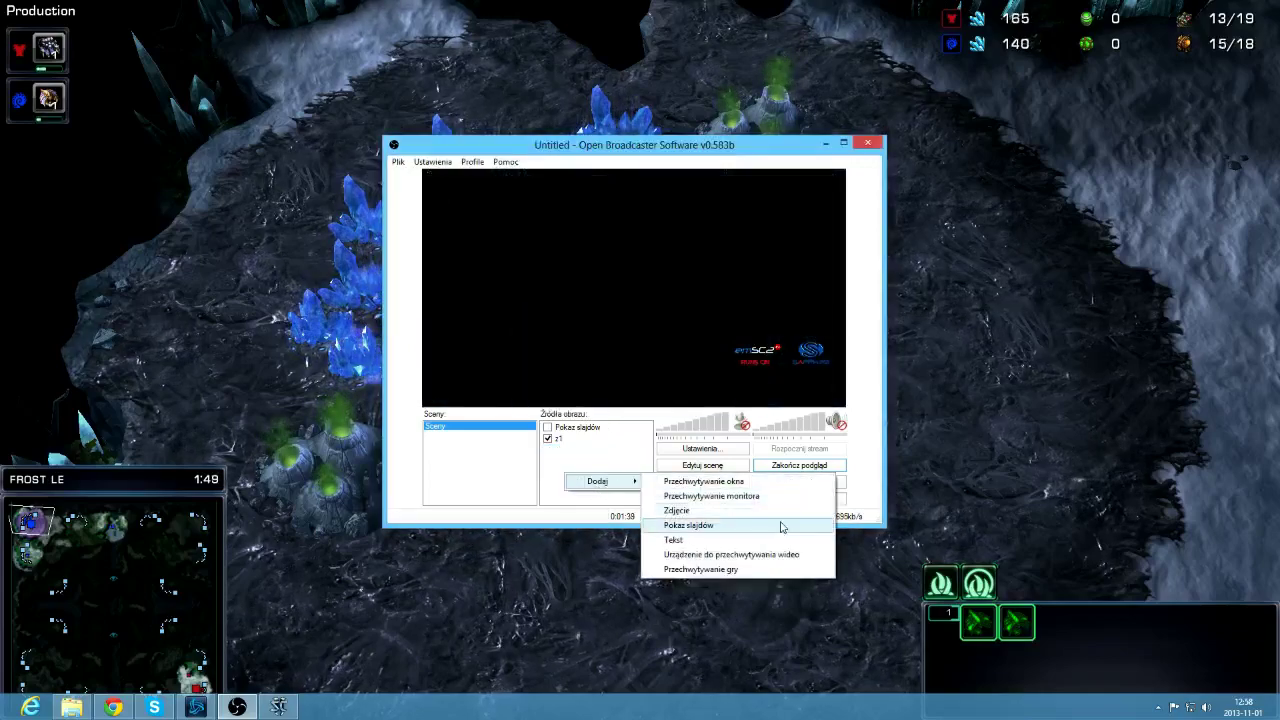
left_click(745, 498)
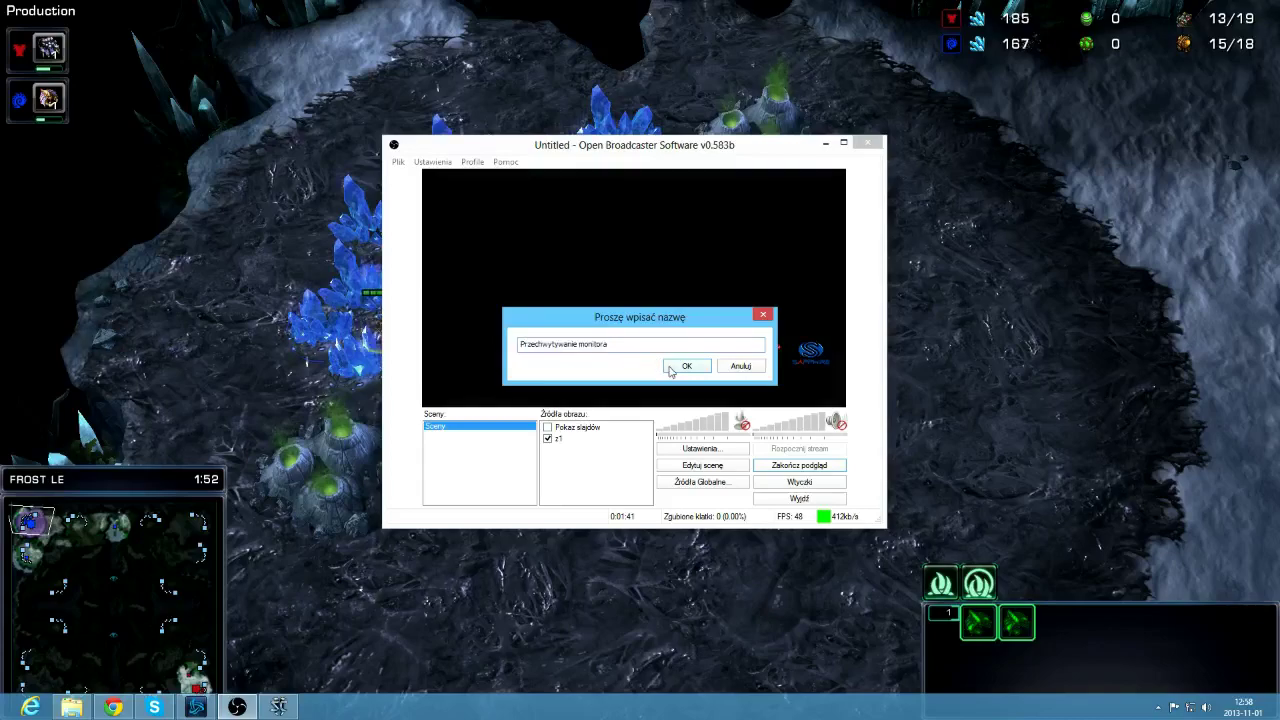
left_click(680, 366)
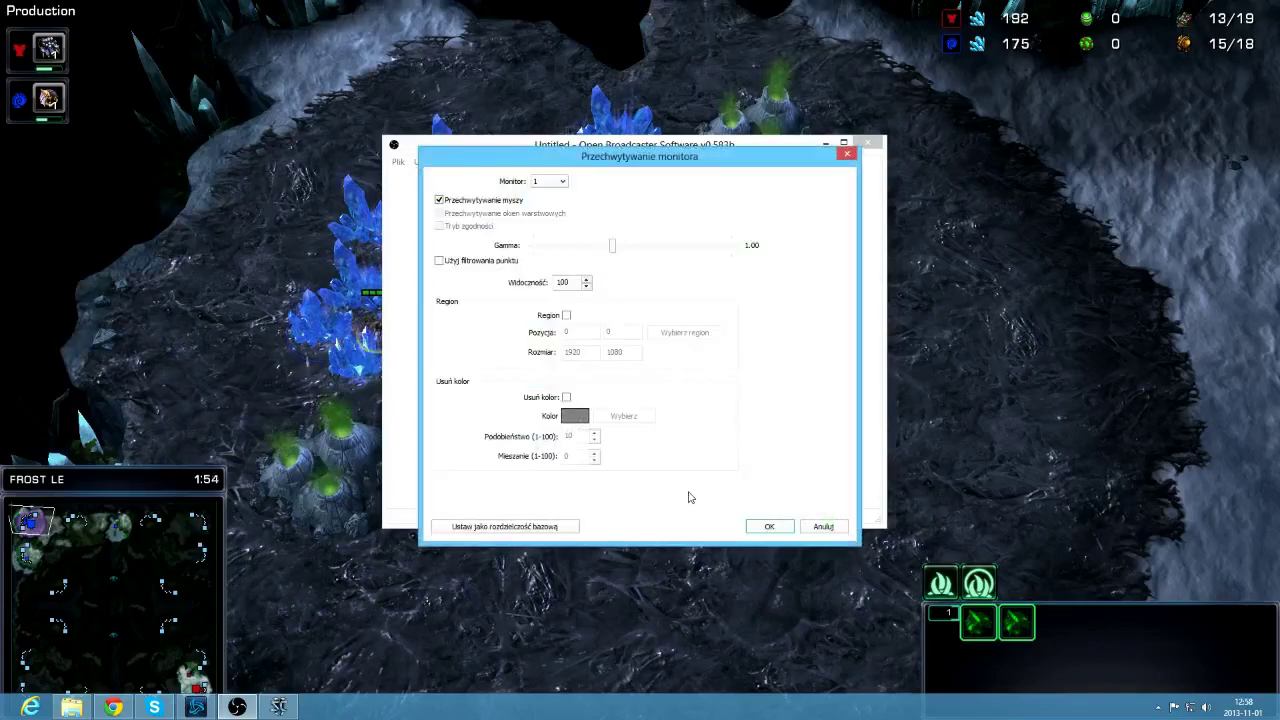
left_click(769, 526)
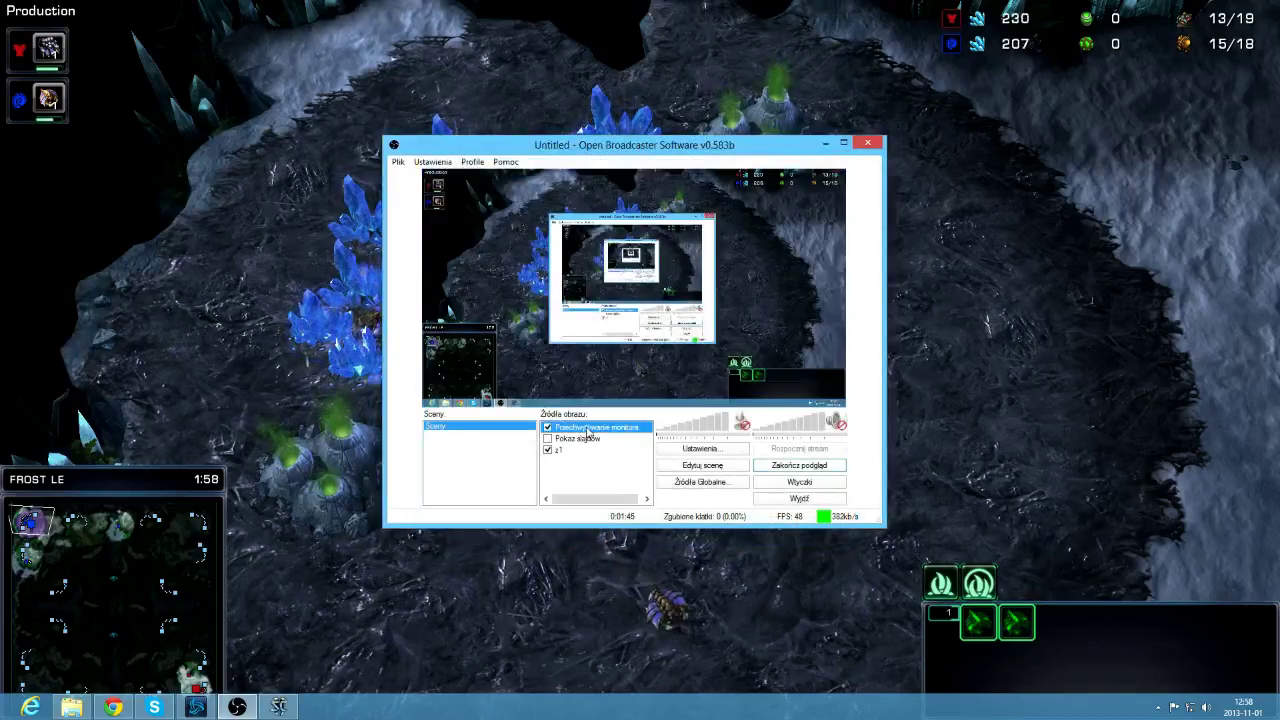
key("Delete")
left_click(661, 393)
right_click(632, 473)
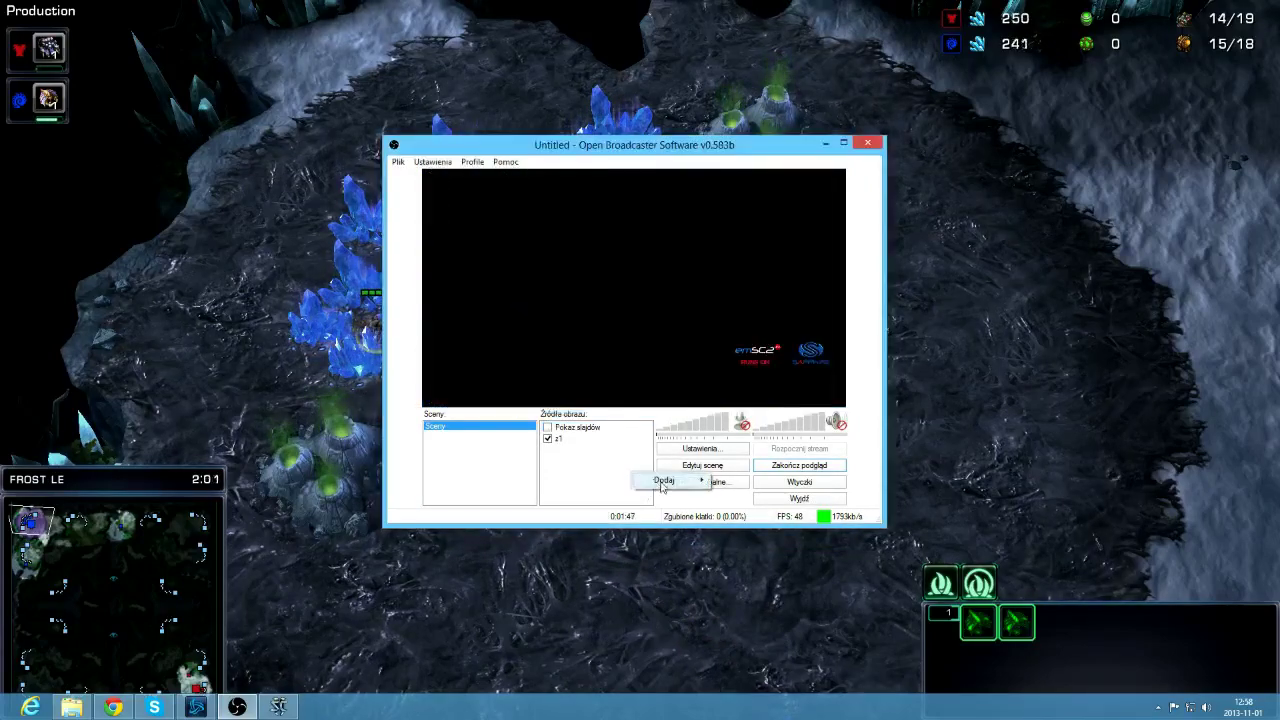
mouse_move(685, 480)
left_click(805, 492)
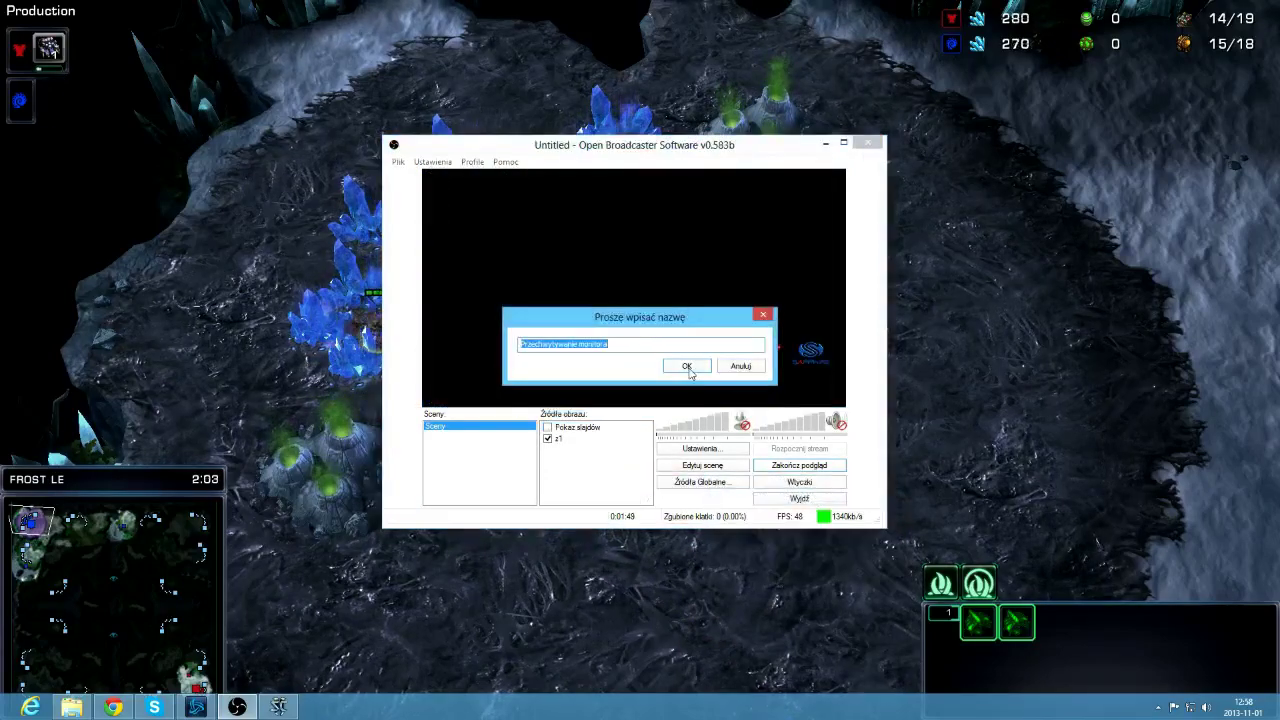
left_click(680, 365)
left_click(769, 526)
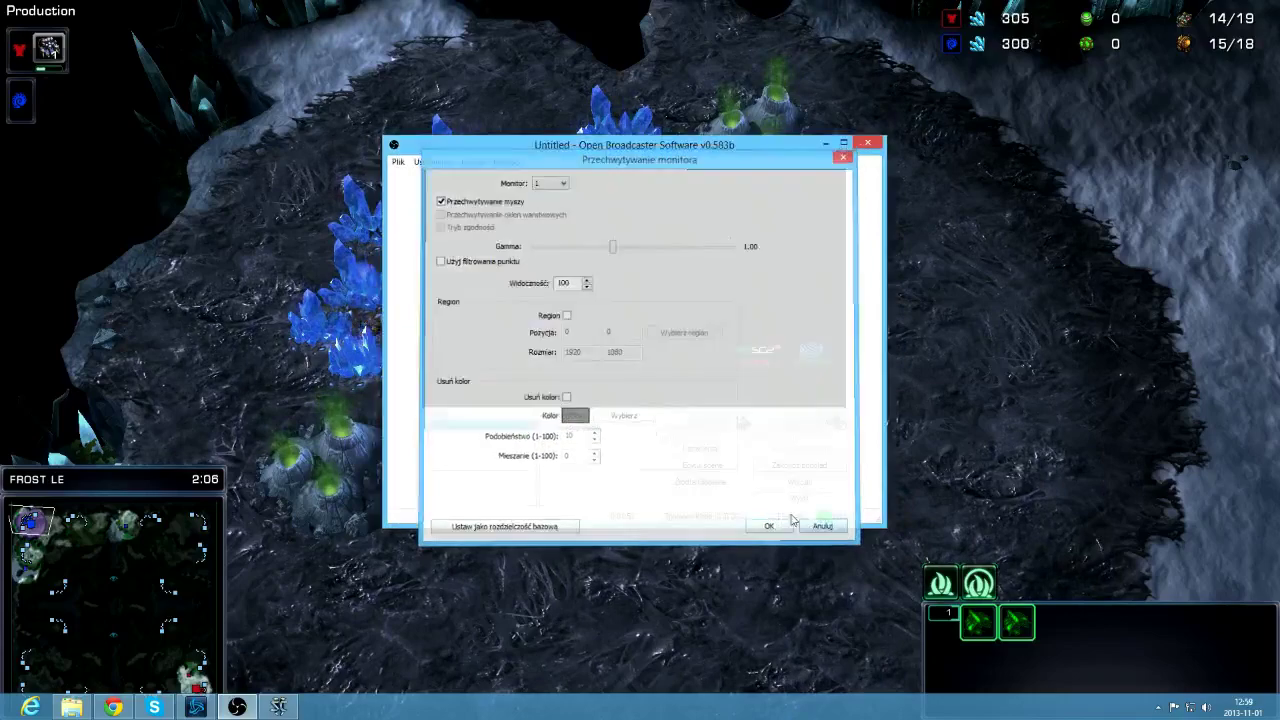
- Add a window capture source that captures the Twitch - Google Chrome window
right_click(650, 470)
mouse_move(691, 481)
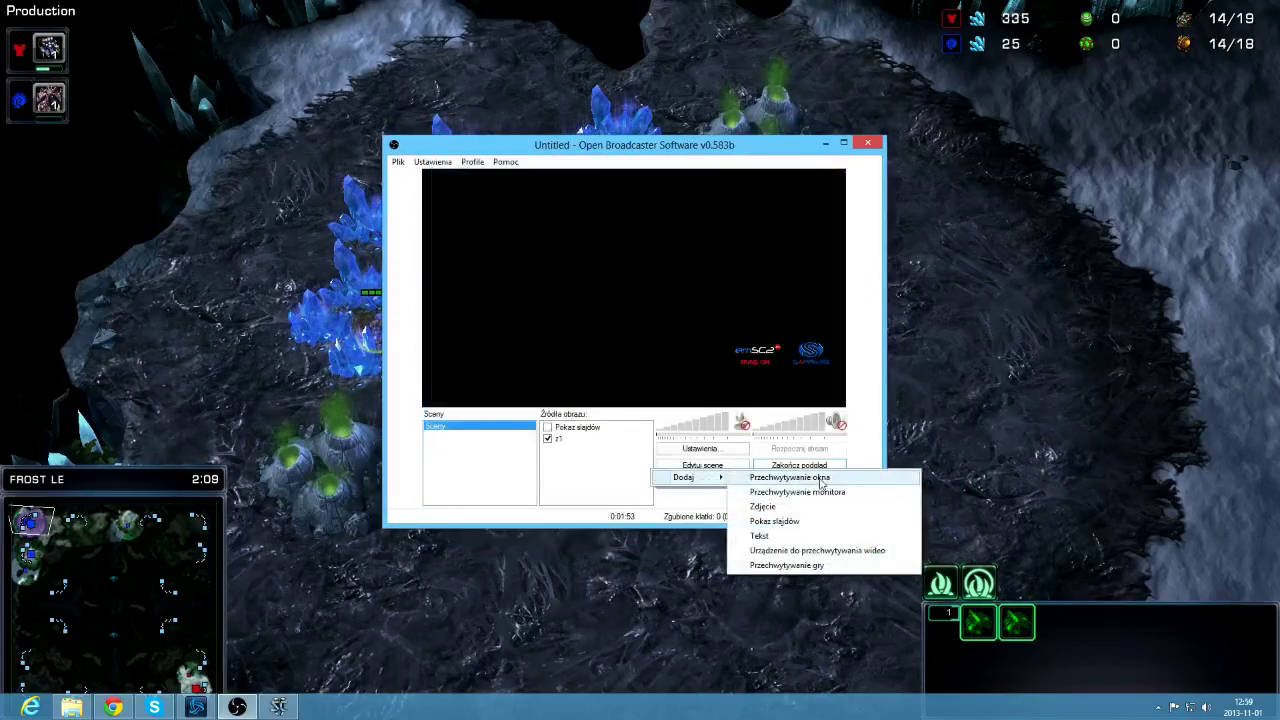
left_click(789, 477)
left_click(686, 366)
left_click(660, 188)
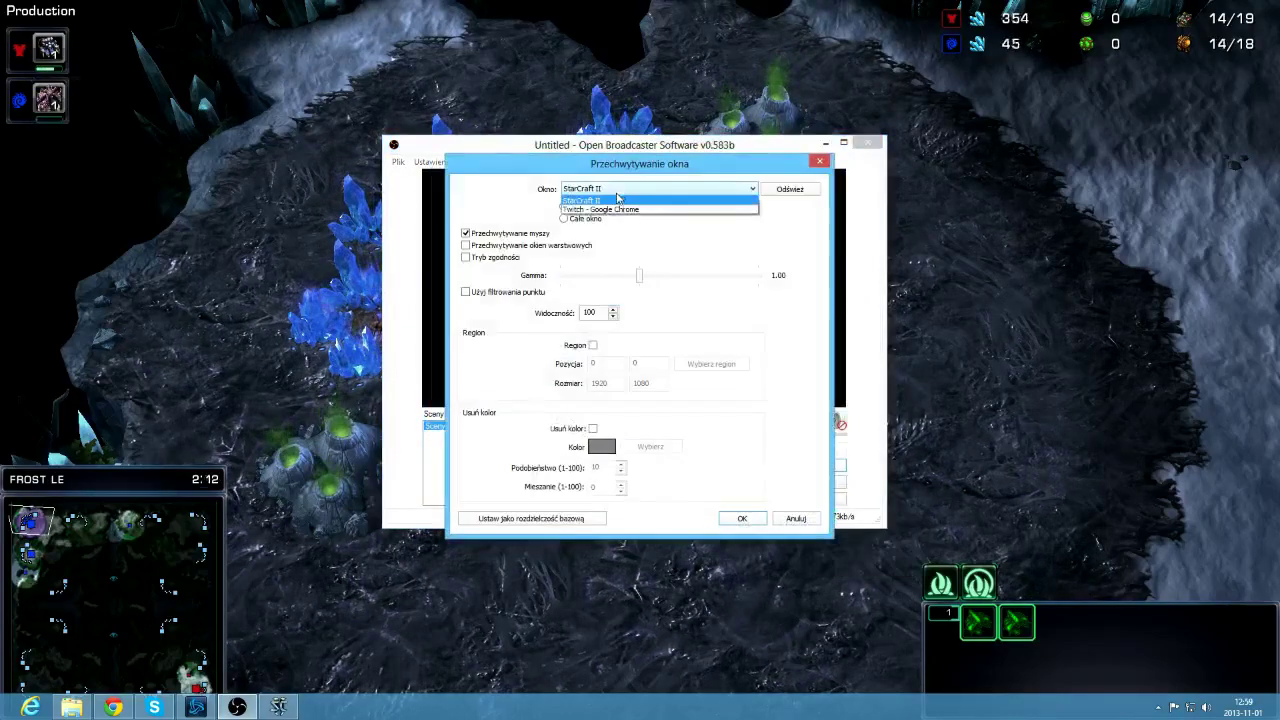
left_click(620, 208)
left_click(740, 517)
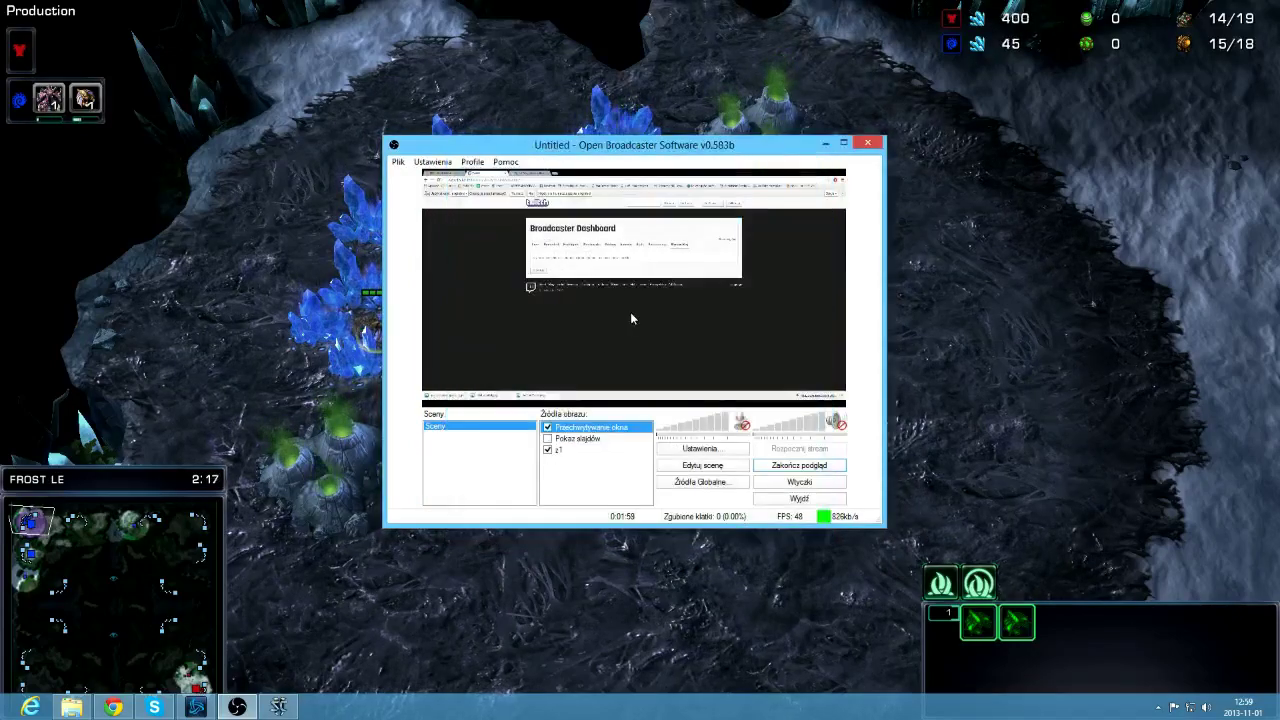
- Switch to StarCraft II, select the units around the base, and return to Open Broadcaster Software
key("alt+Tab")
left_click_drag(357, 214, 857, 543)
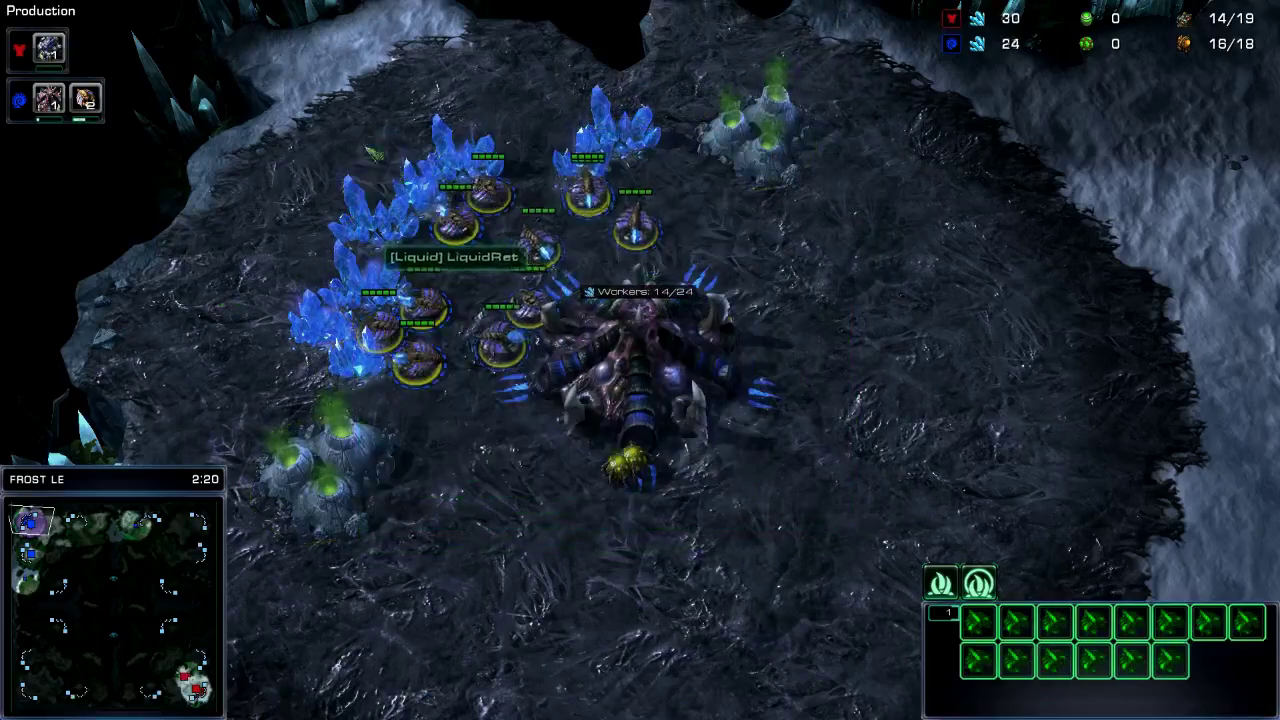
key("alt+Tab")
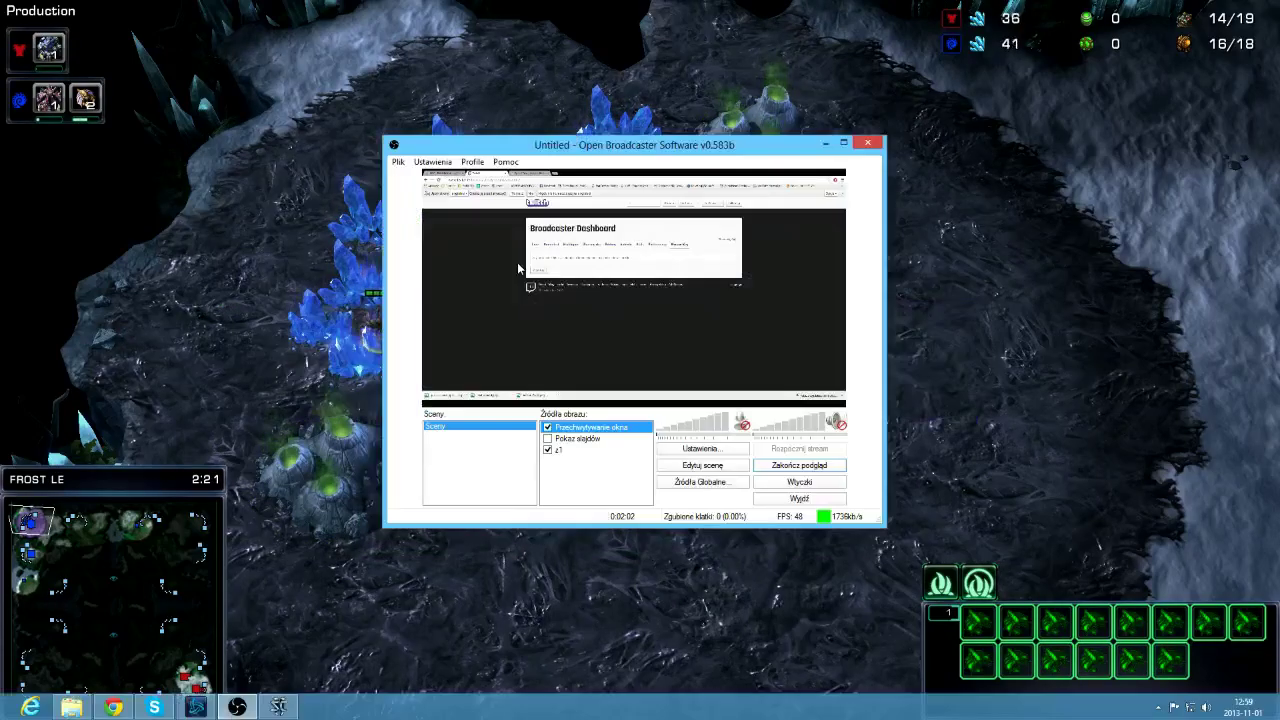
- Hide the window capture source in the scene and stop the preview
left_click(556, 428)
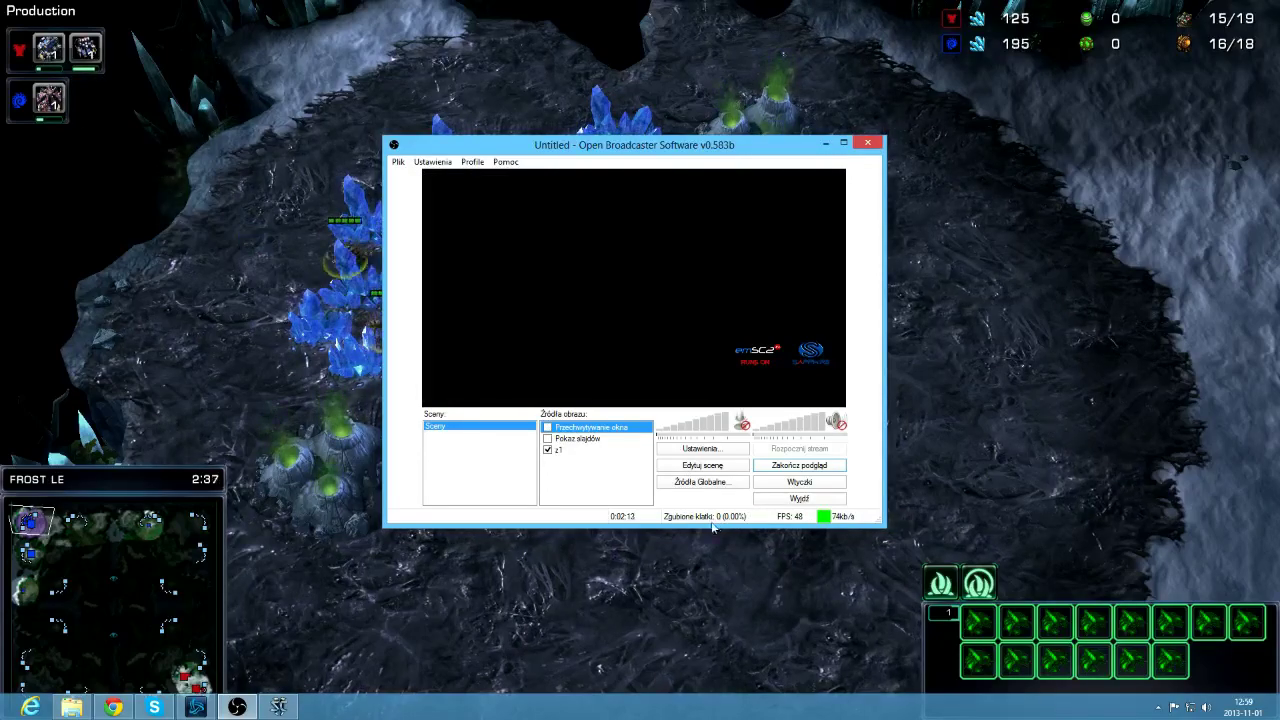
left_click_drag(713, 528, 745, 566)
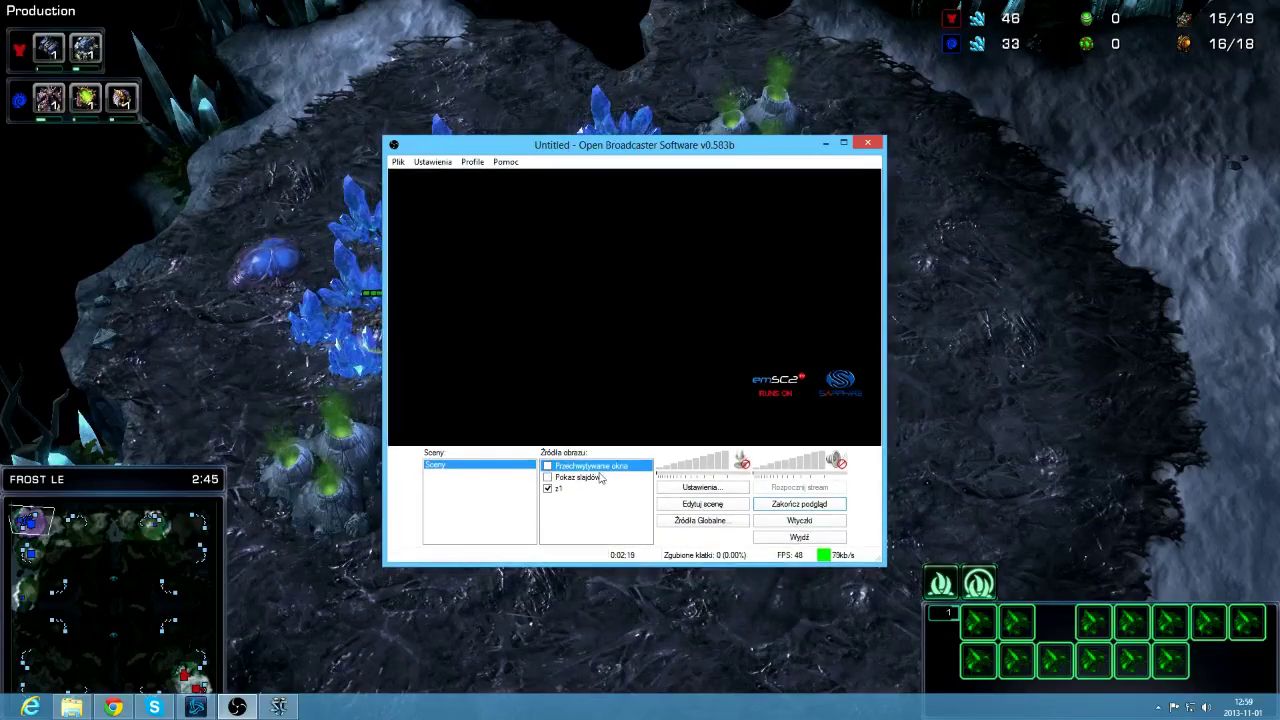
left_click(558, 489)
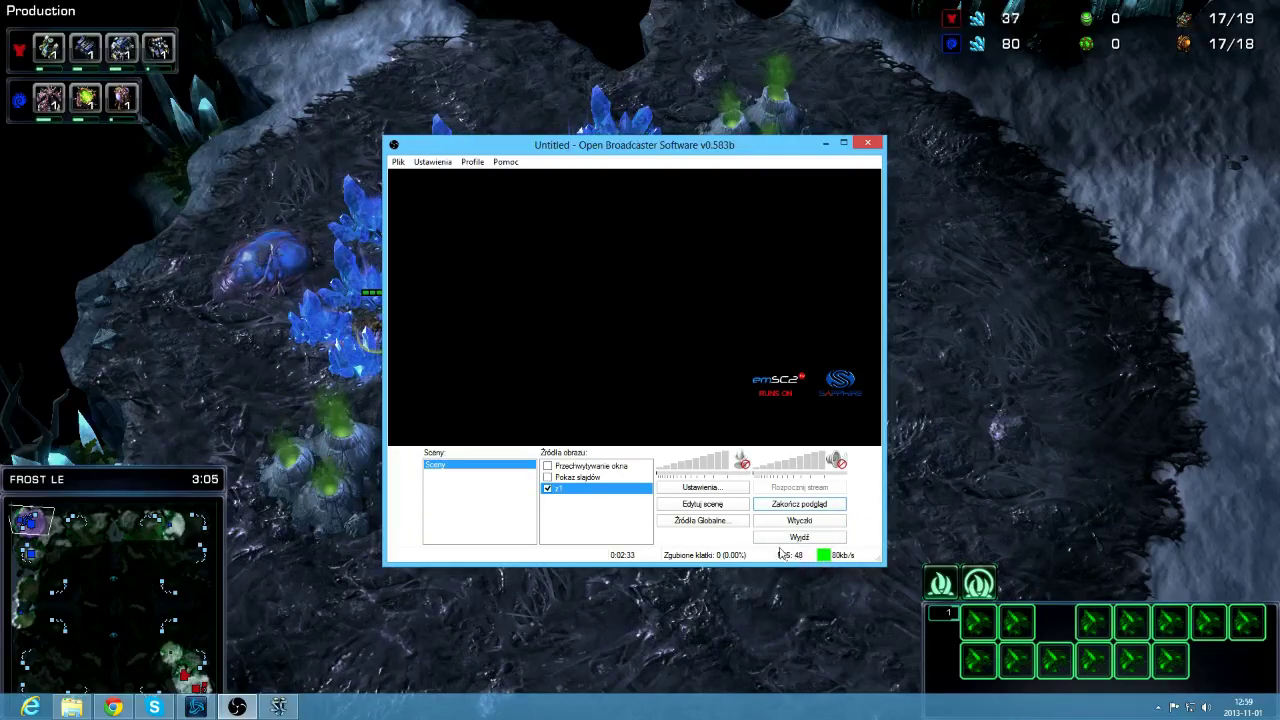
left_click(785, 506)
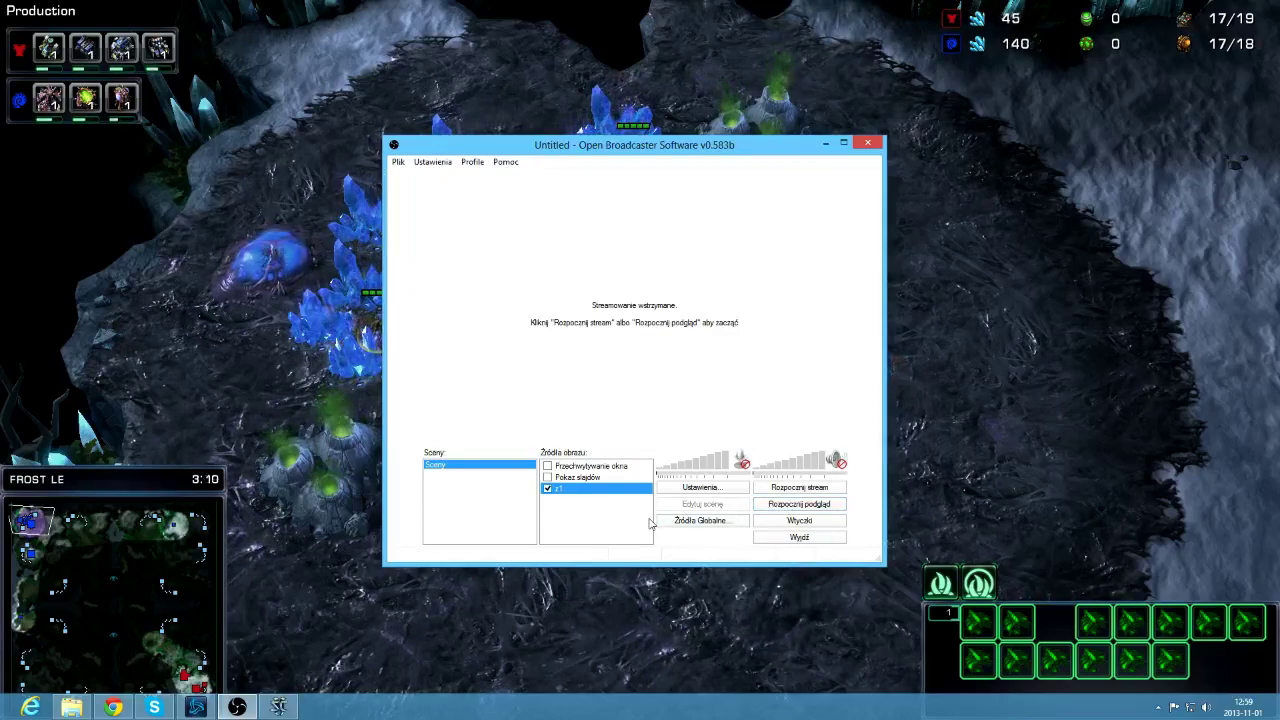
- Review the video and encoding settings, and look through the streaming modes while keeping live streaming selected
left_click(433, 162)
left_click(453, 177)
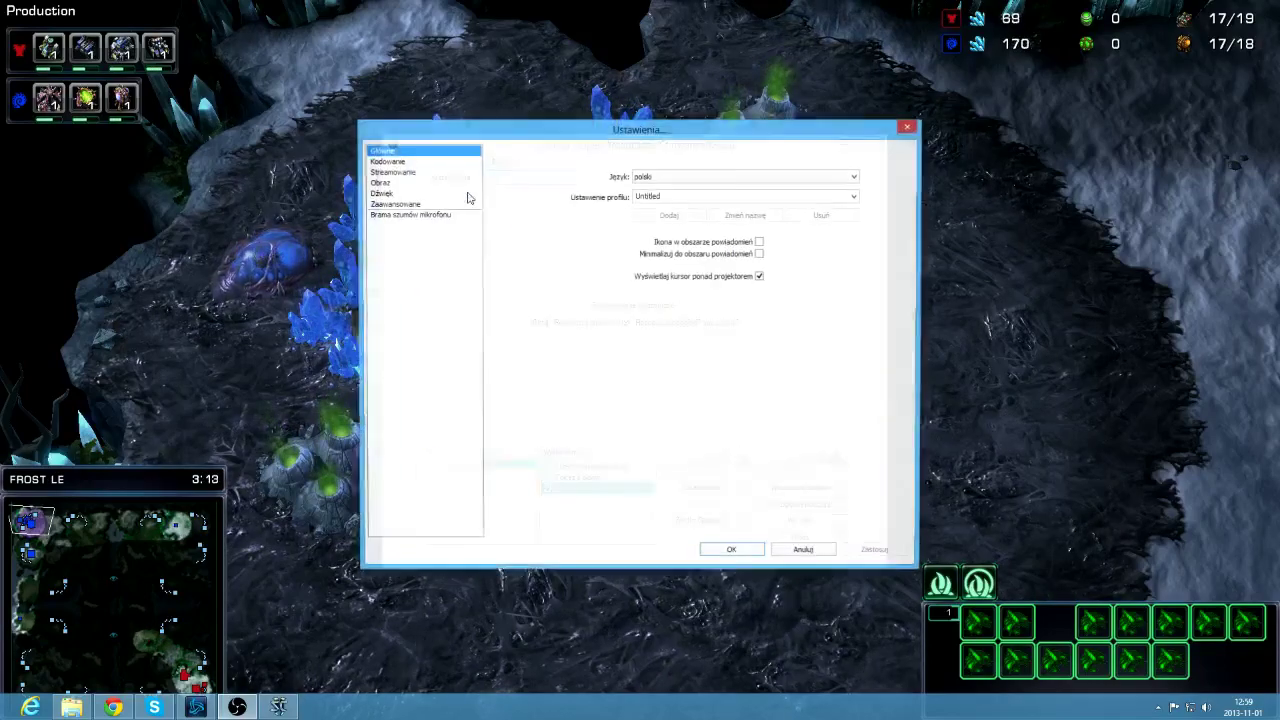
left_click(432, 172)
left_click(436, 183)
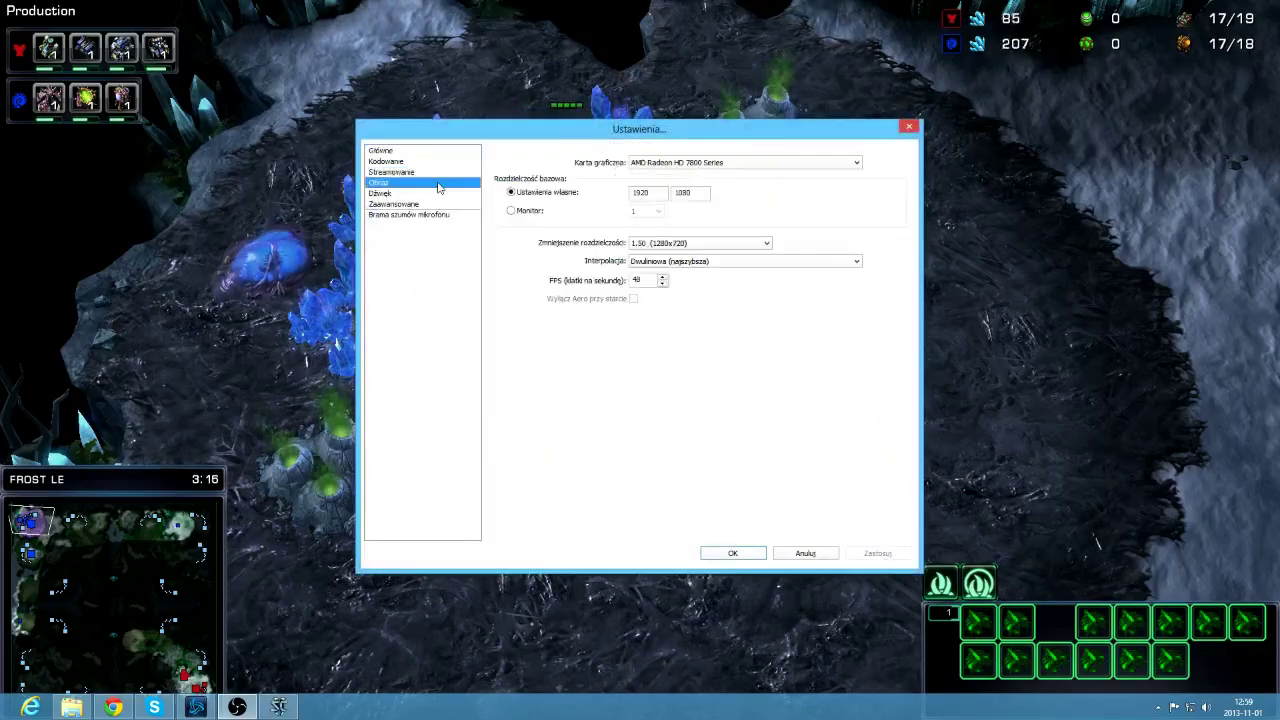
left_click(425, 162)
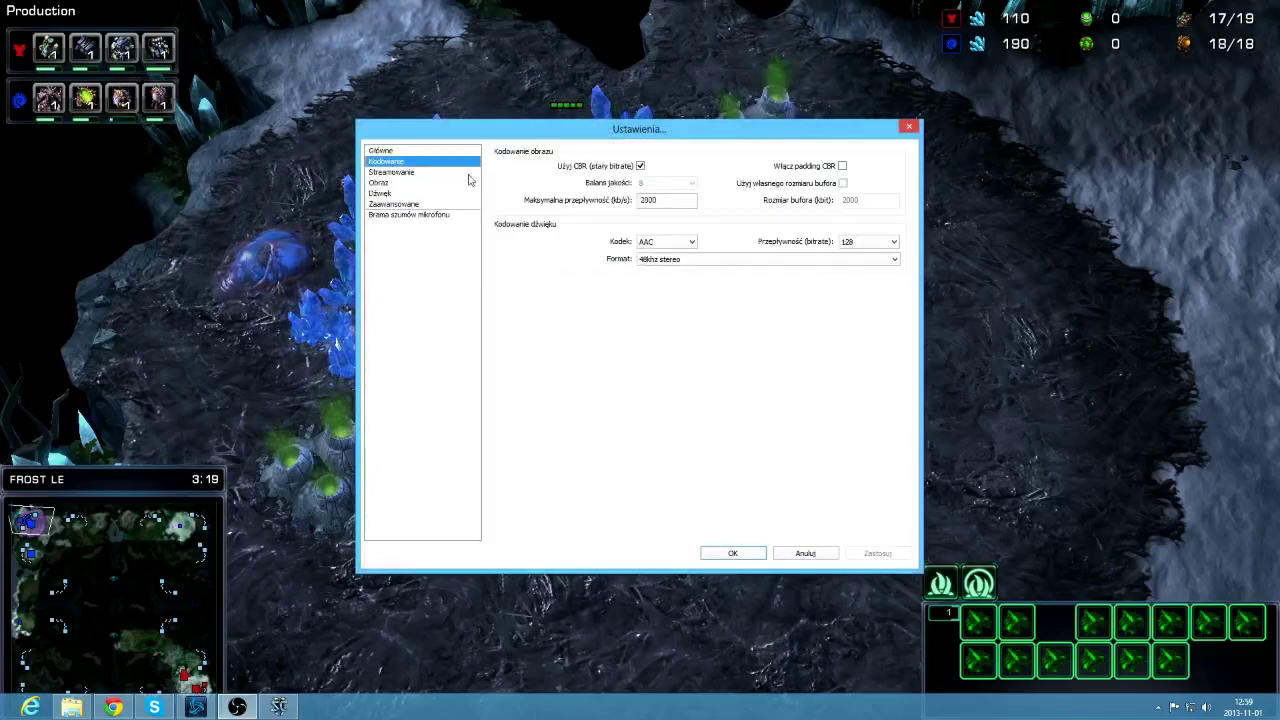
left_click(428, 172)
left_click(690, 163)
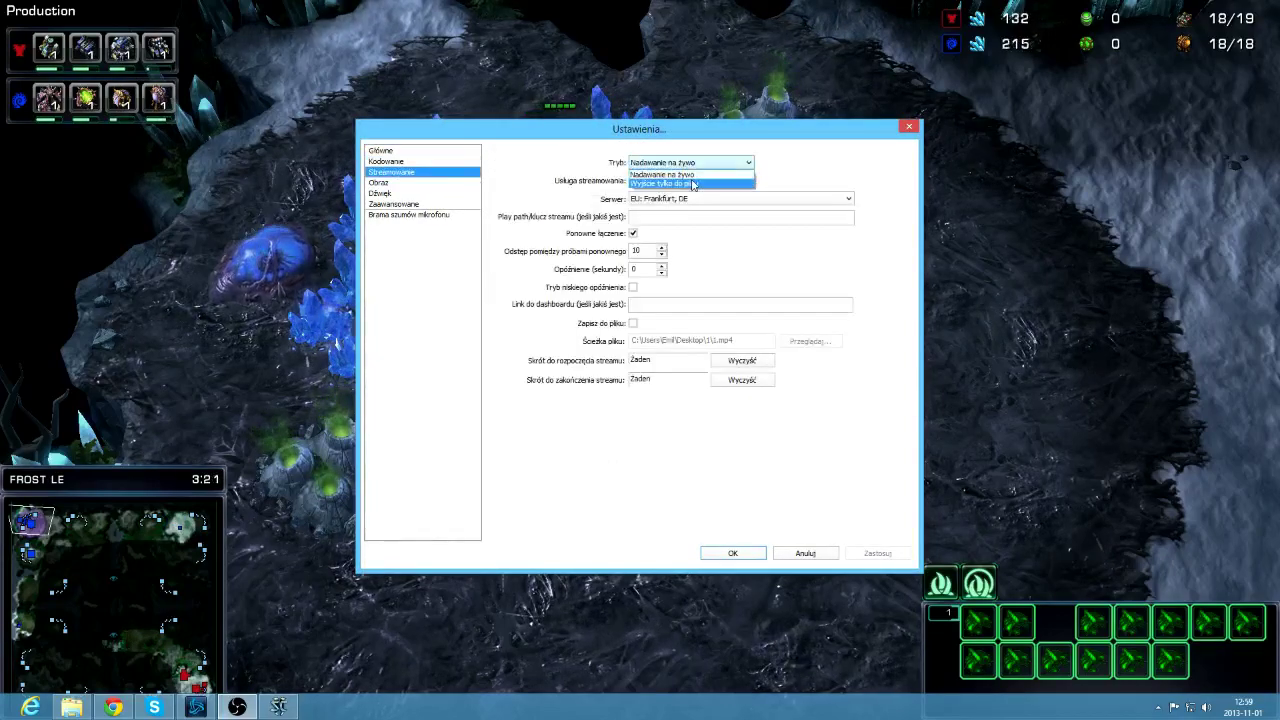
left_click(680, 174)
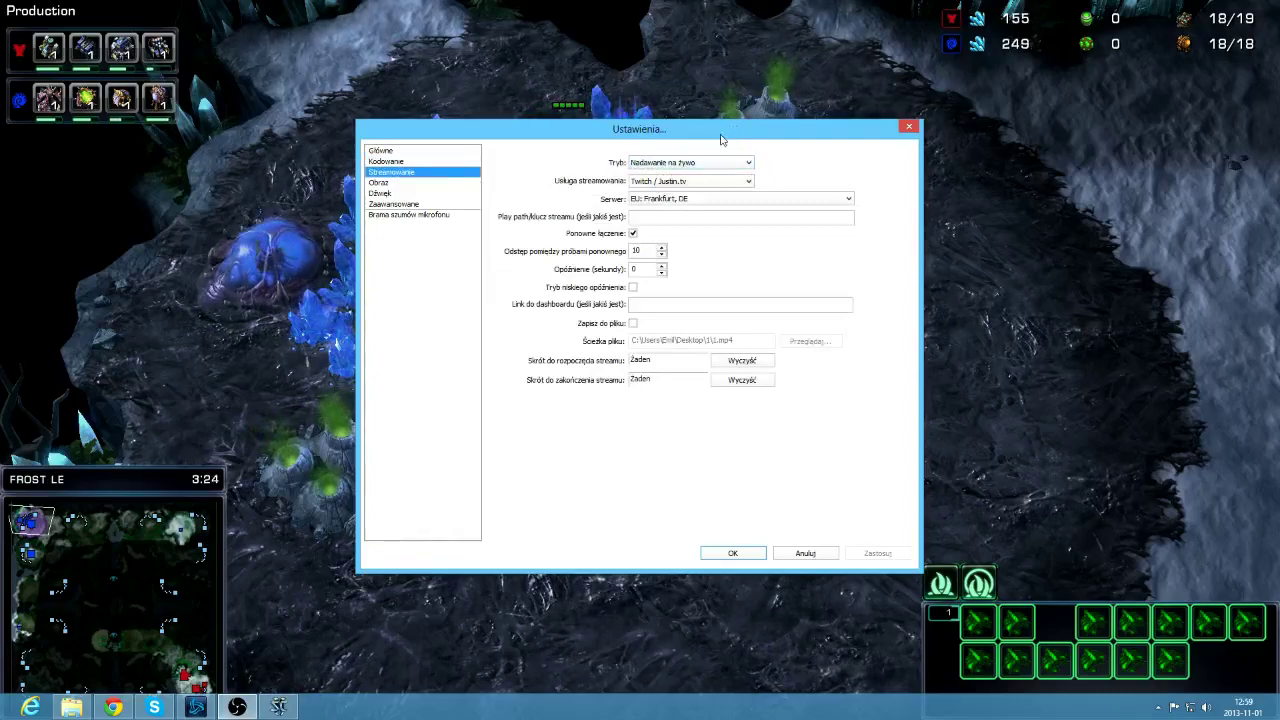
- Show the MotionCreds channel page in Chrome, and set the streaming service to Custom in the Open Broadcaster Software settings
left_click(128, 709)
left_click(92, 9)
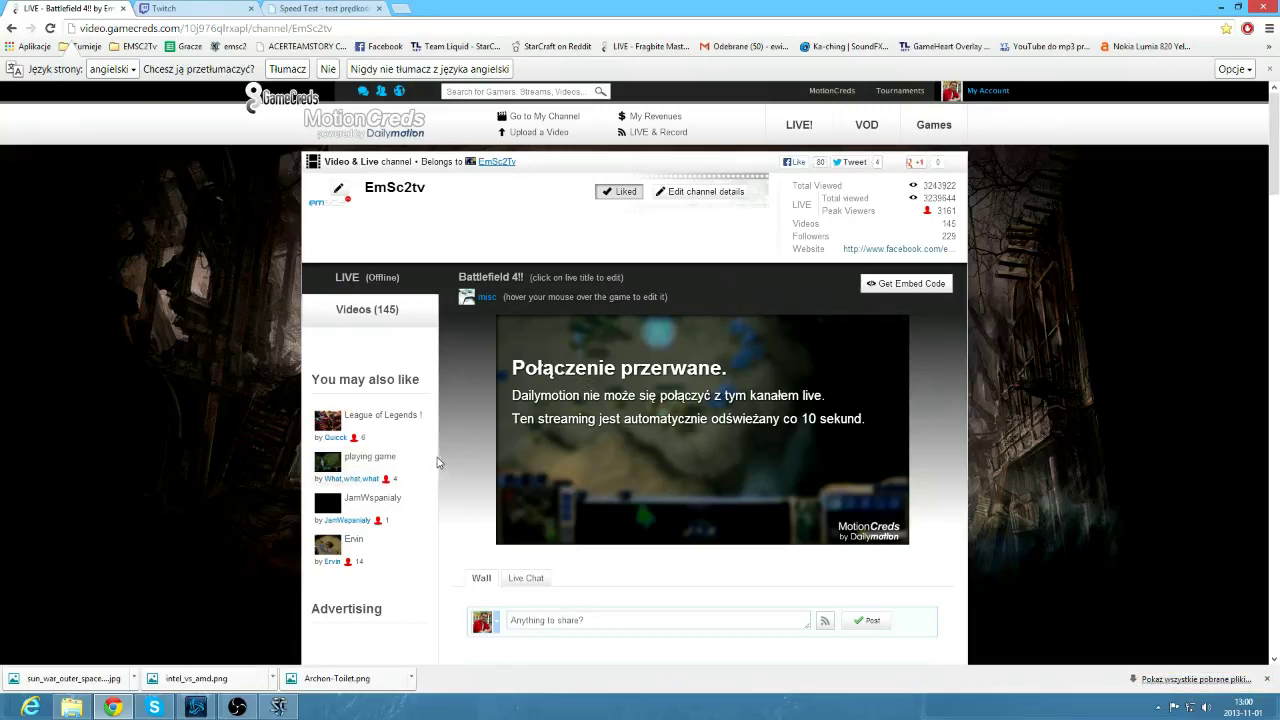
key("alt+Tab")
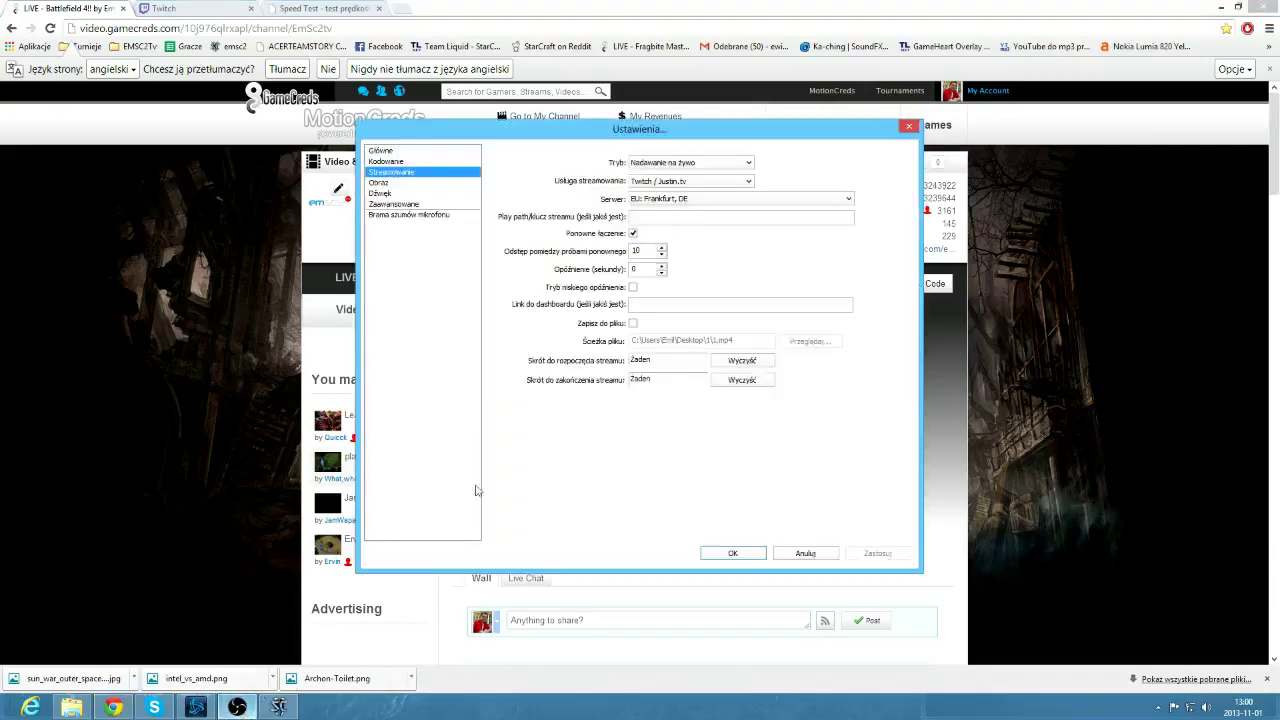
left_click(693, 183)
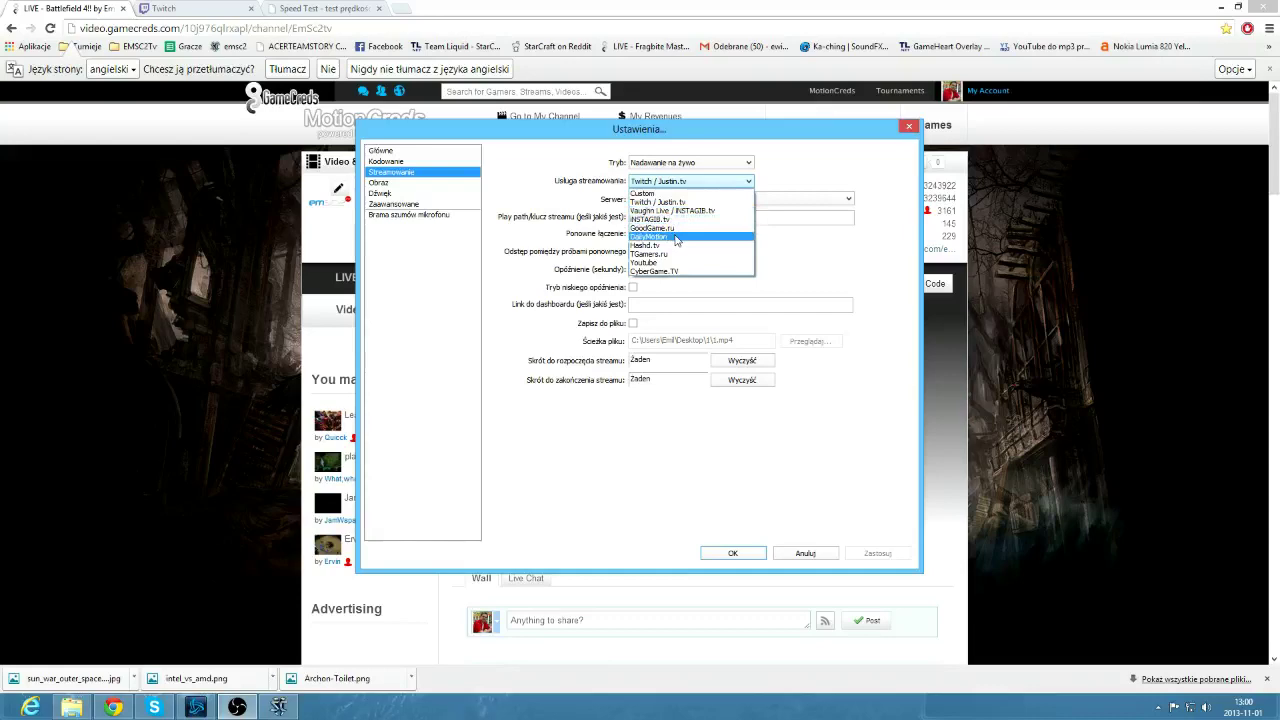
left_click(673, 194)
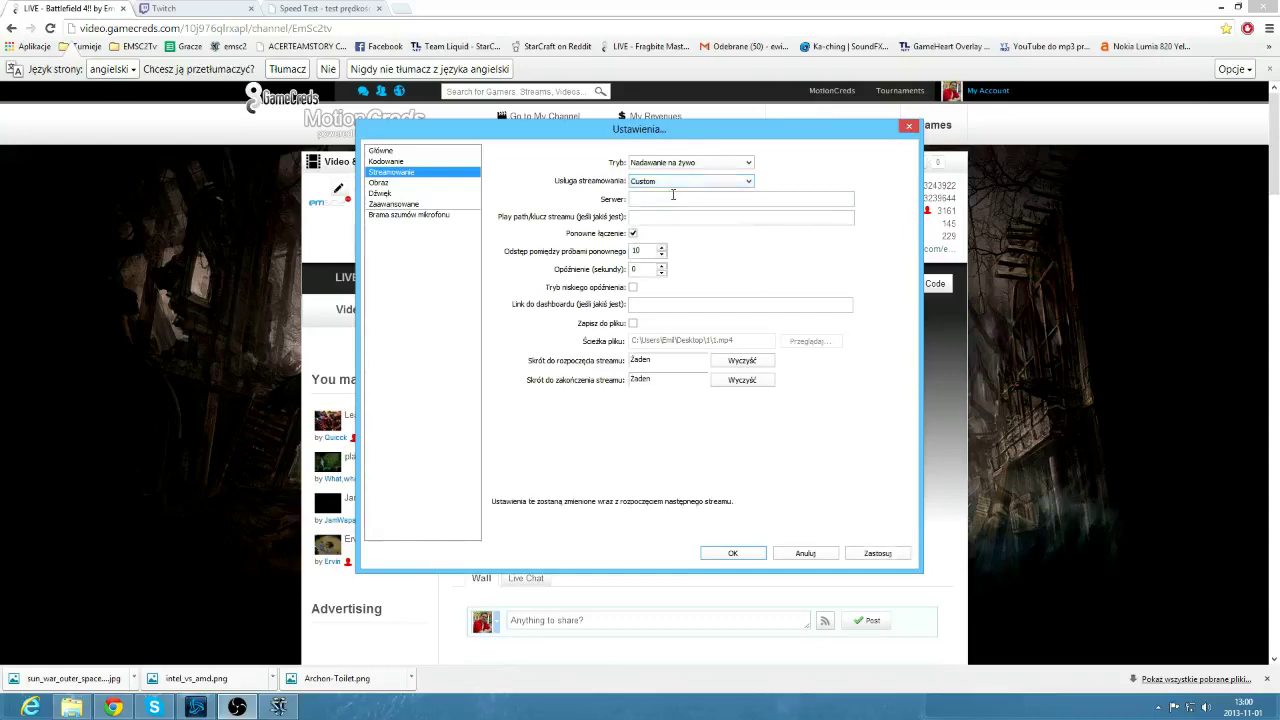
- Open the MotionCreds channel's LIVE Stream Info in Chrome and select the Dailymotion server URL for copying
left_click(1020, 447)
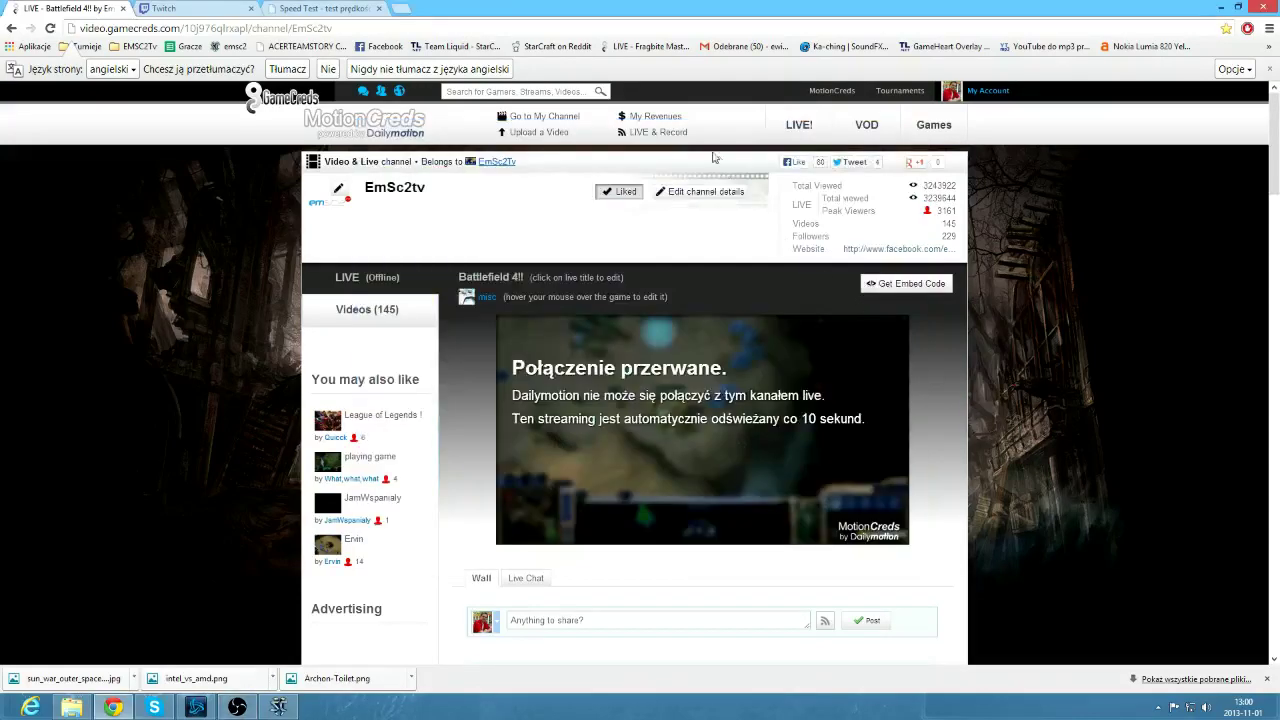
left_click(677, 131)
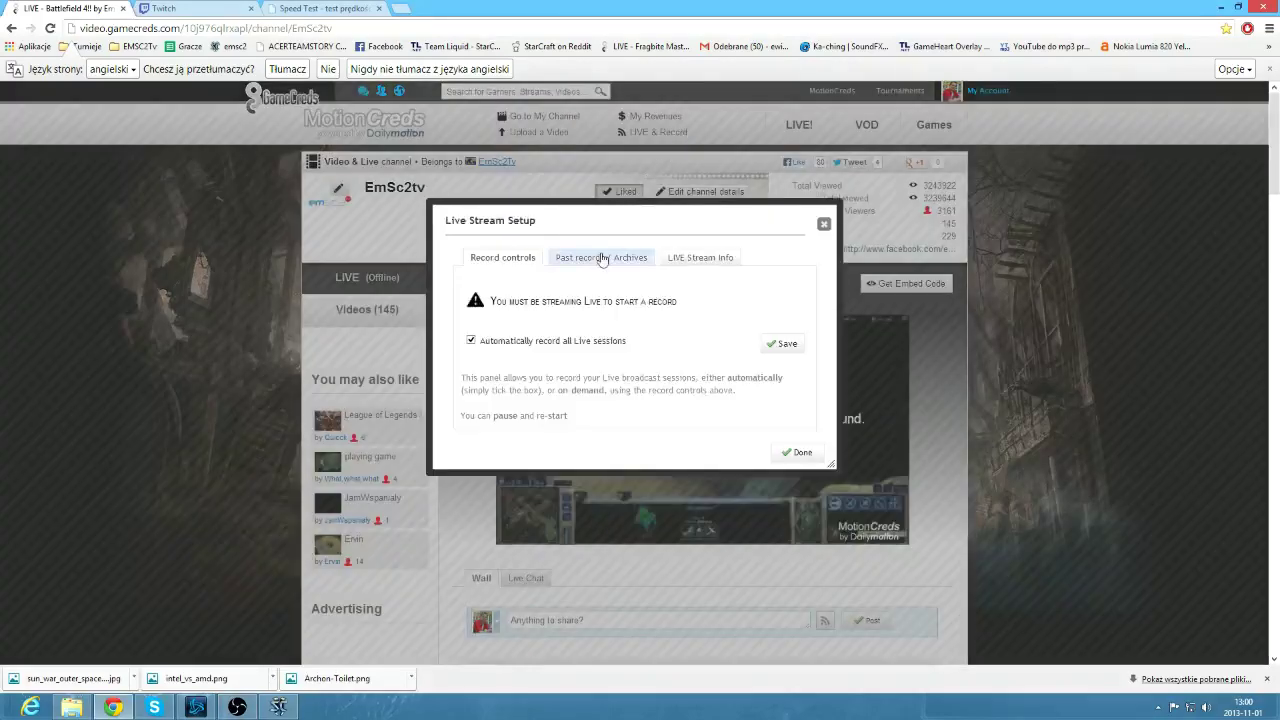
left_click(603, 258)
left_click(680, 258)
left_click_drag(730, 335, 570, 333)
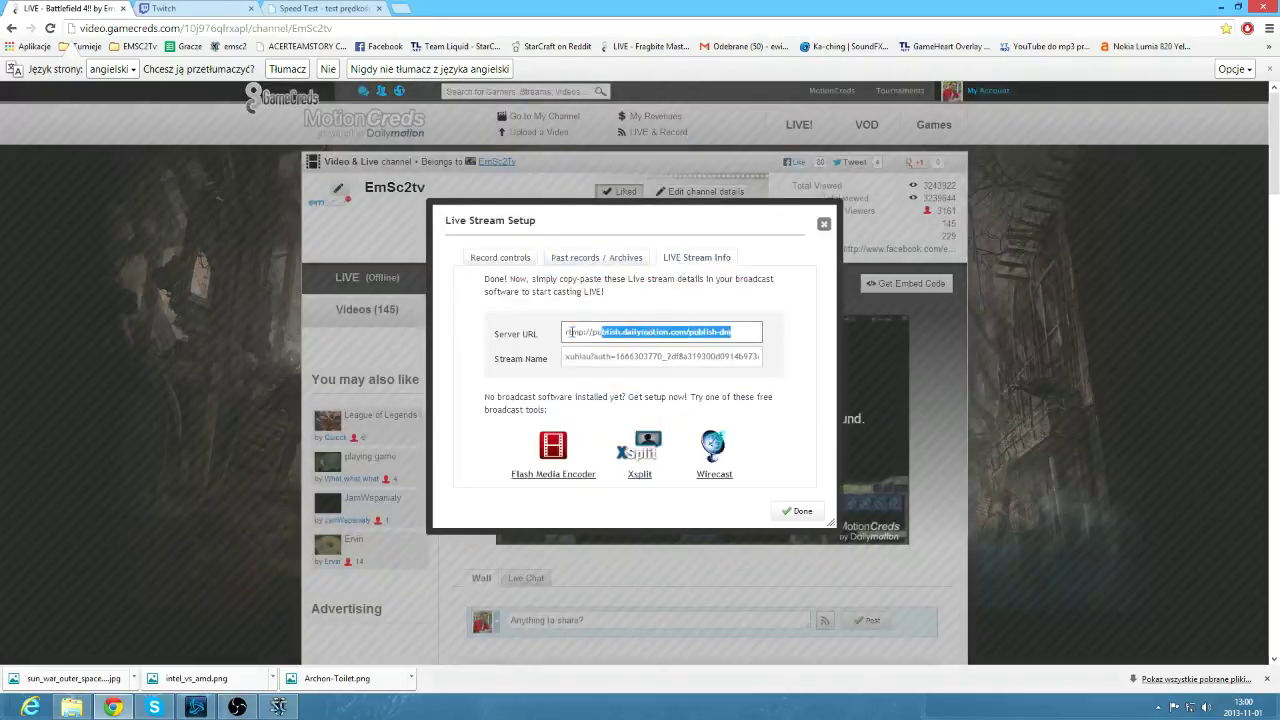
- Enter rtmp://publish.dailymotion.com/publish-dm as the custom server in the Open Broadcaster Software streaming settings, and discard the settings changes
left_click(237, 707)
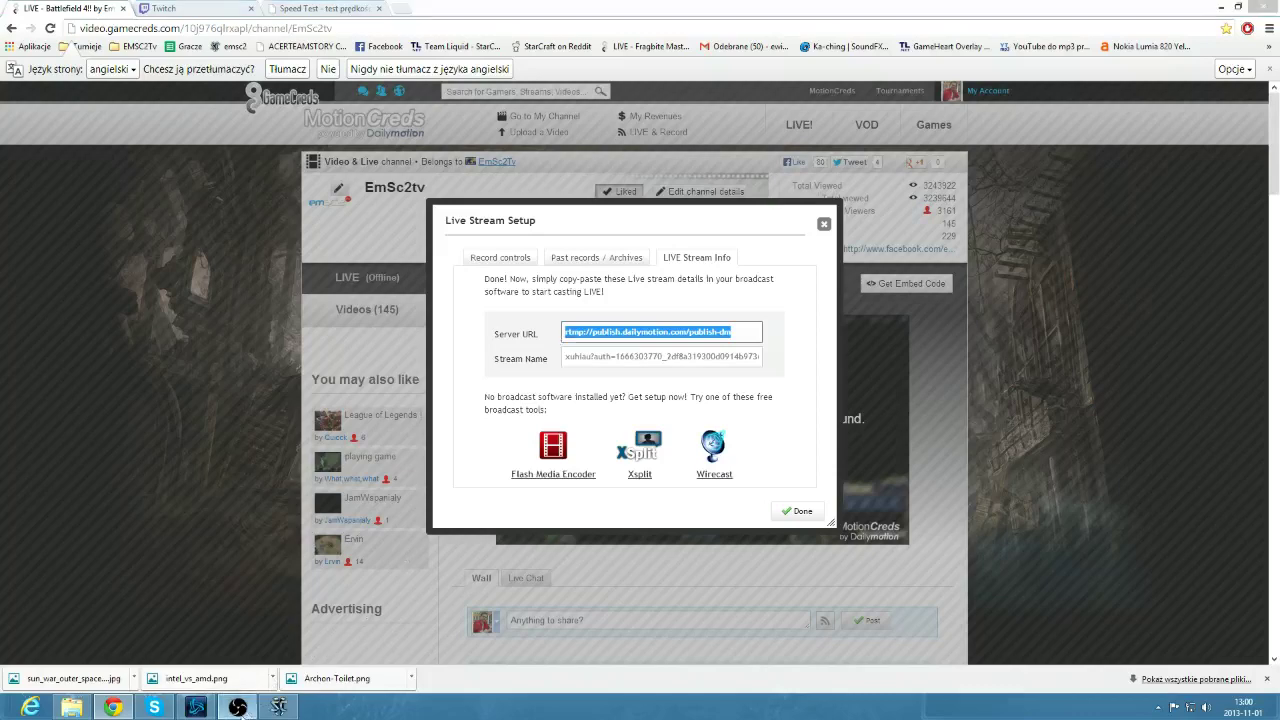
type("rtmp://publish.dailymotion.com/publish-dm")
left_click(986, 407)
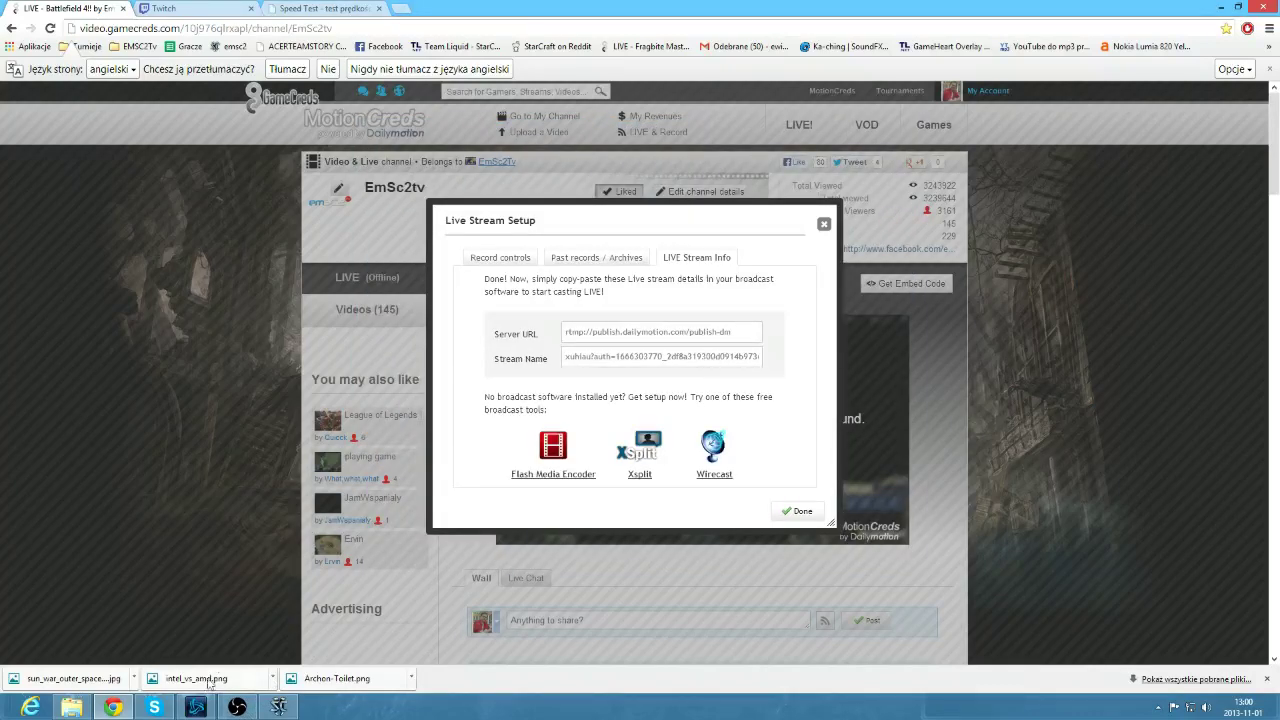
key("alt+Tab")
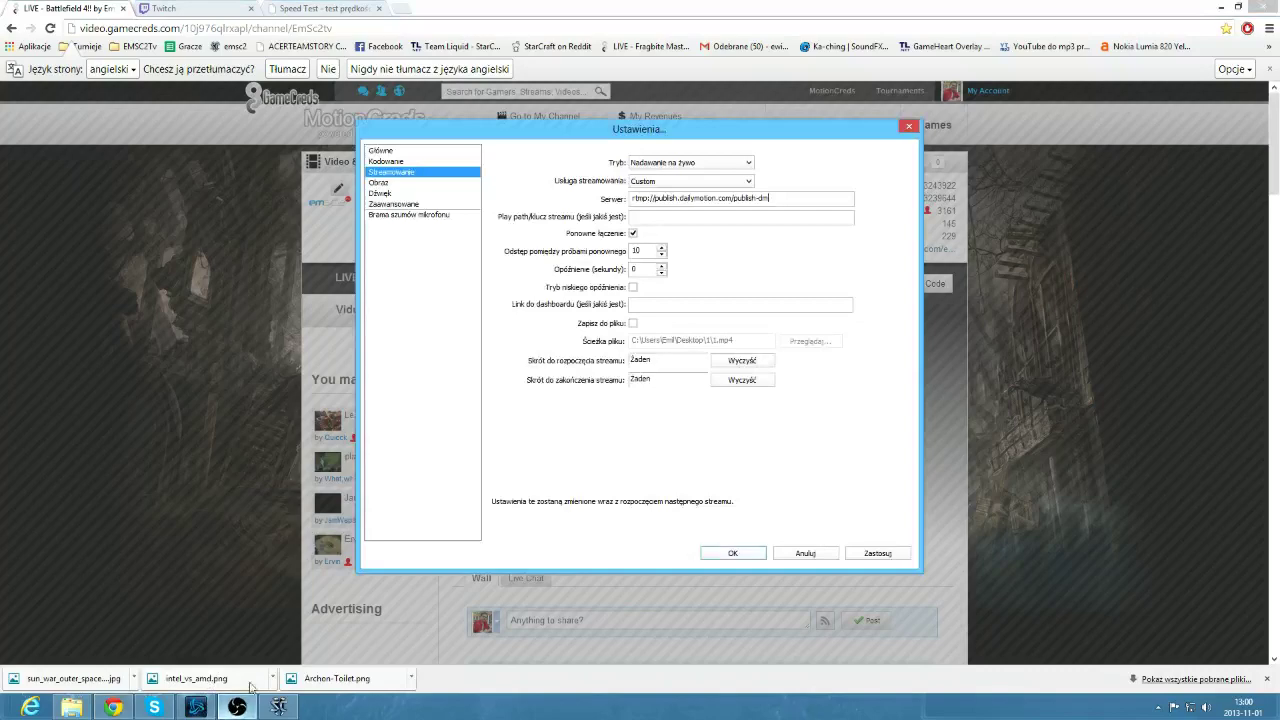
left_click(804, 553)
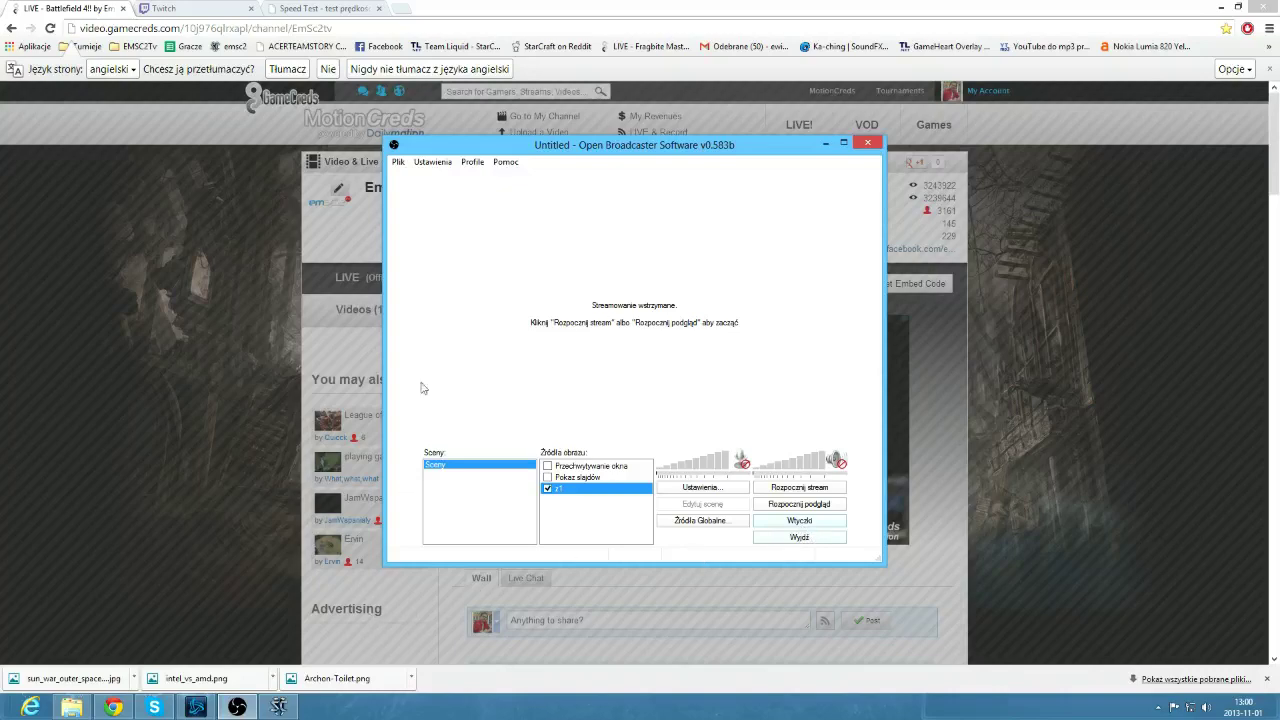
- Close the MotionCreds channel page in Chrome, show the Speed Test page, and return to the desktop
left_click(124, 9)
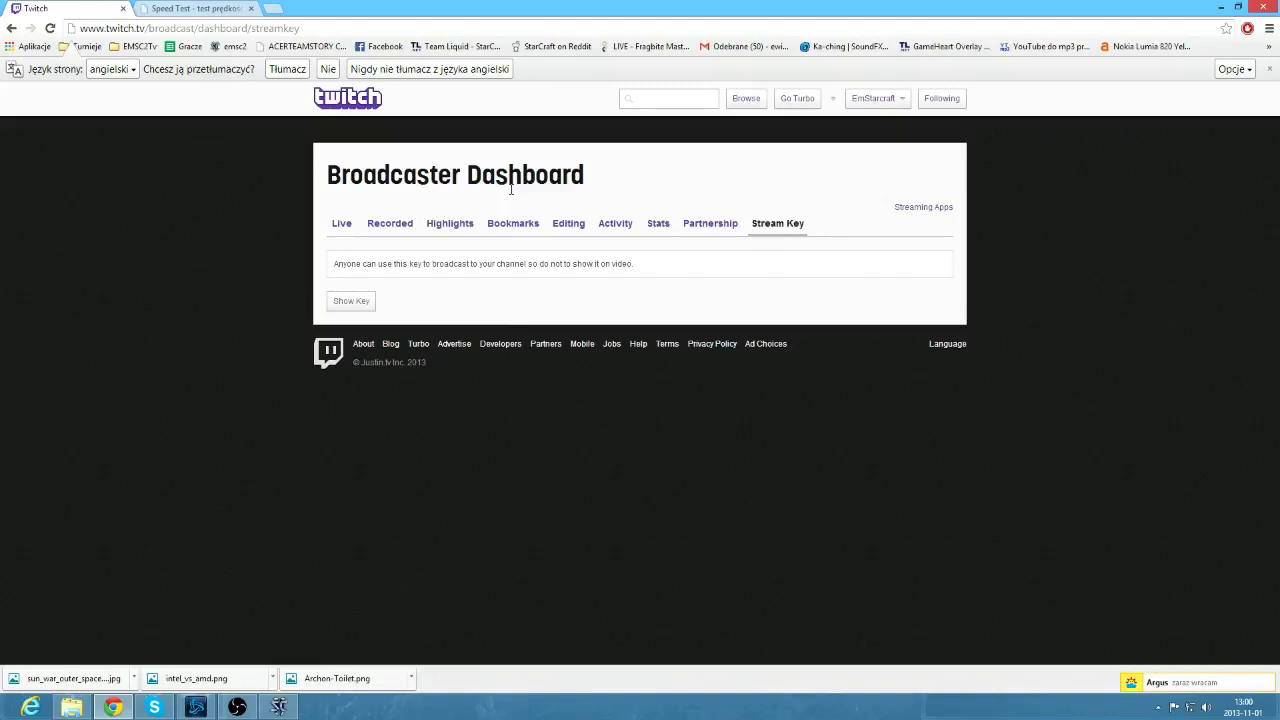
left_click(220, 8)
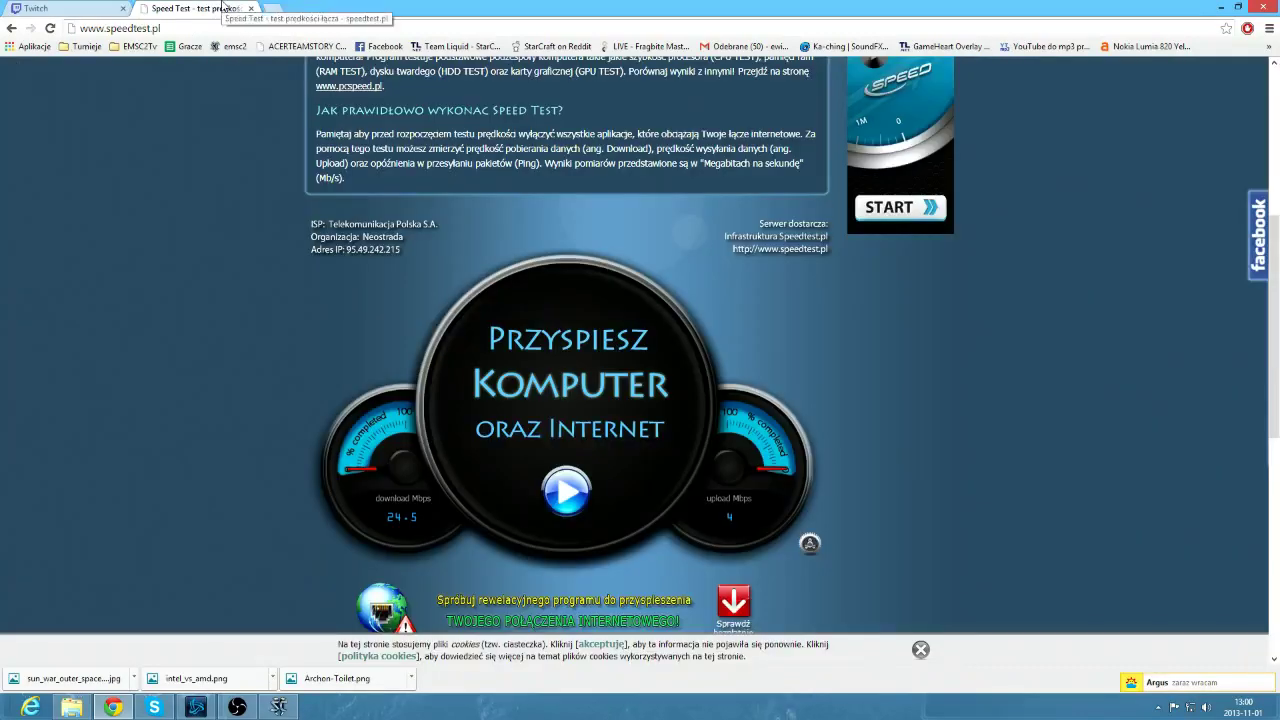
key("super+d")
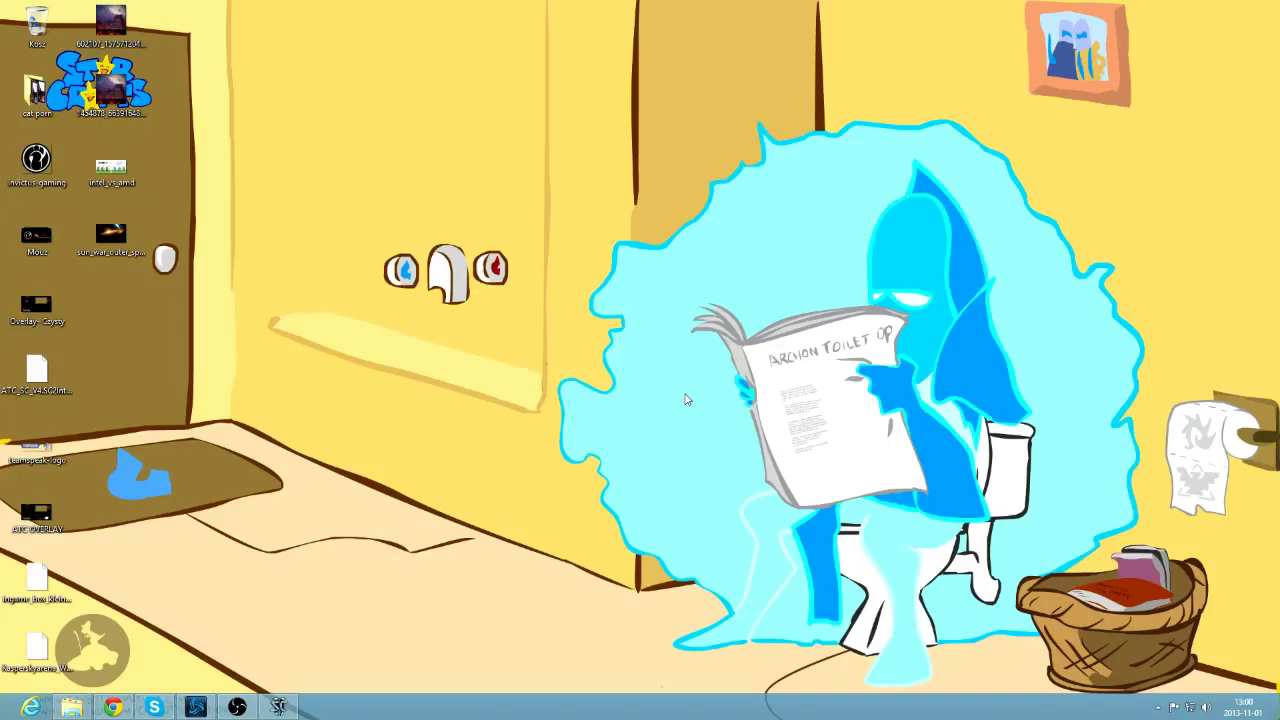
left_click_drag(684, 394, 642, 320)
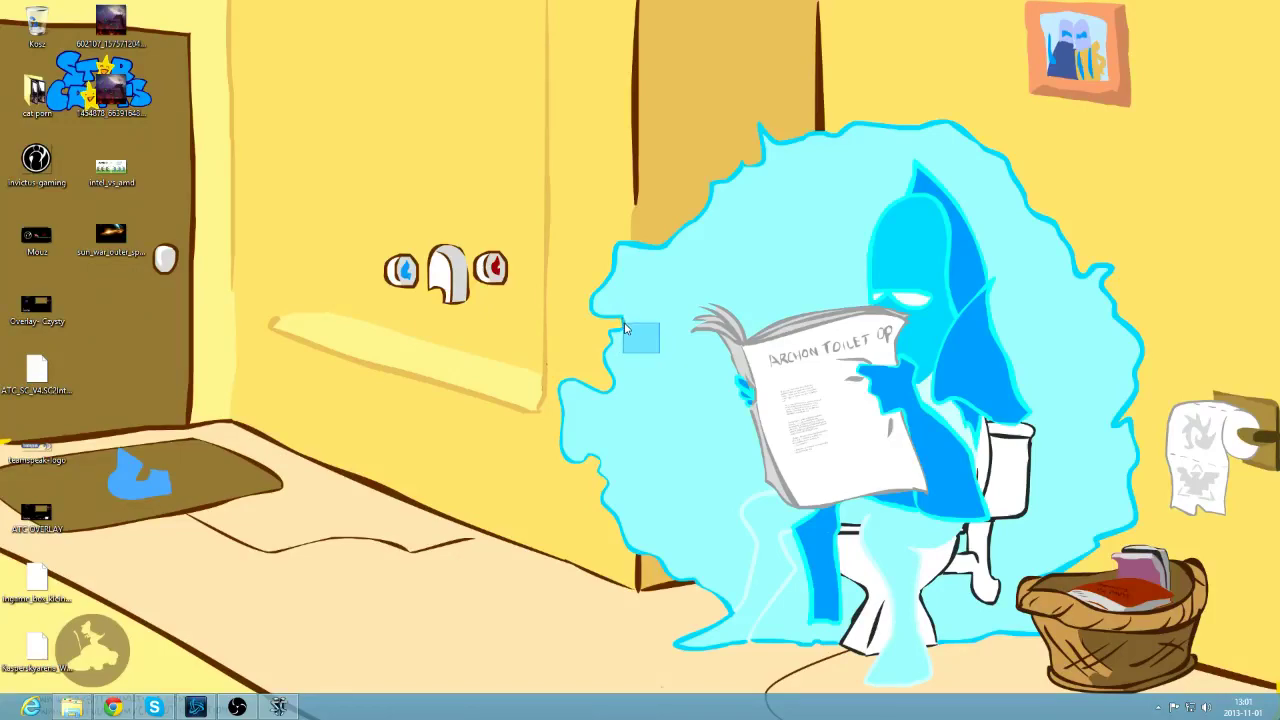
left_click_drag(629, 331, 661, 305)
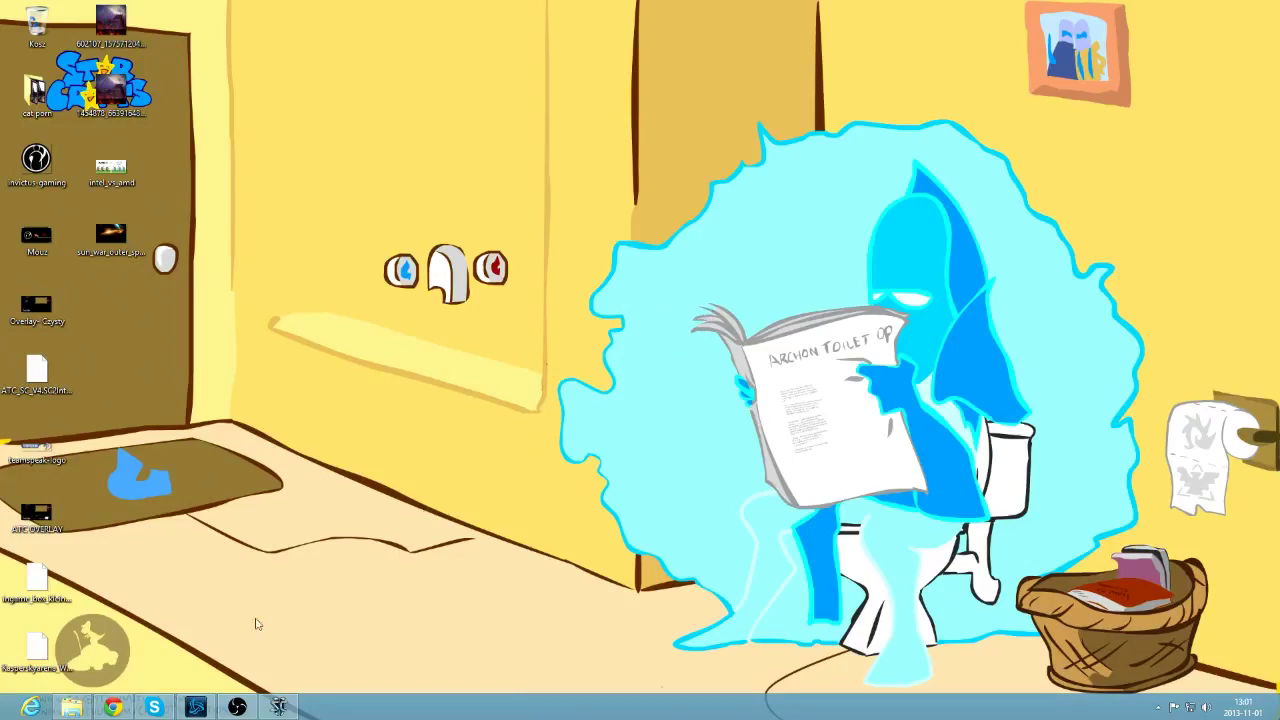
- Switch to StarCraft II, select the Hatchery and the workers around the minerals, and return to Chrome
left_click(290, 706)
left_click(640, 390)
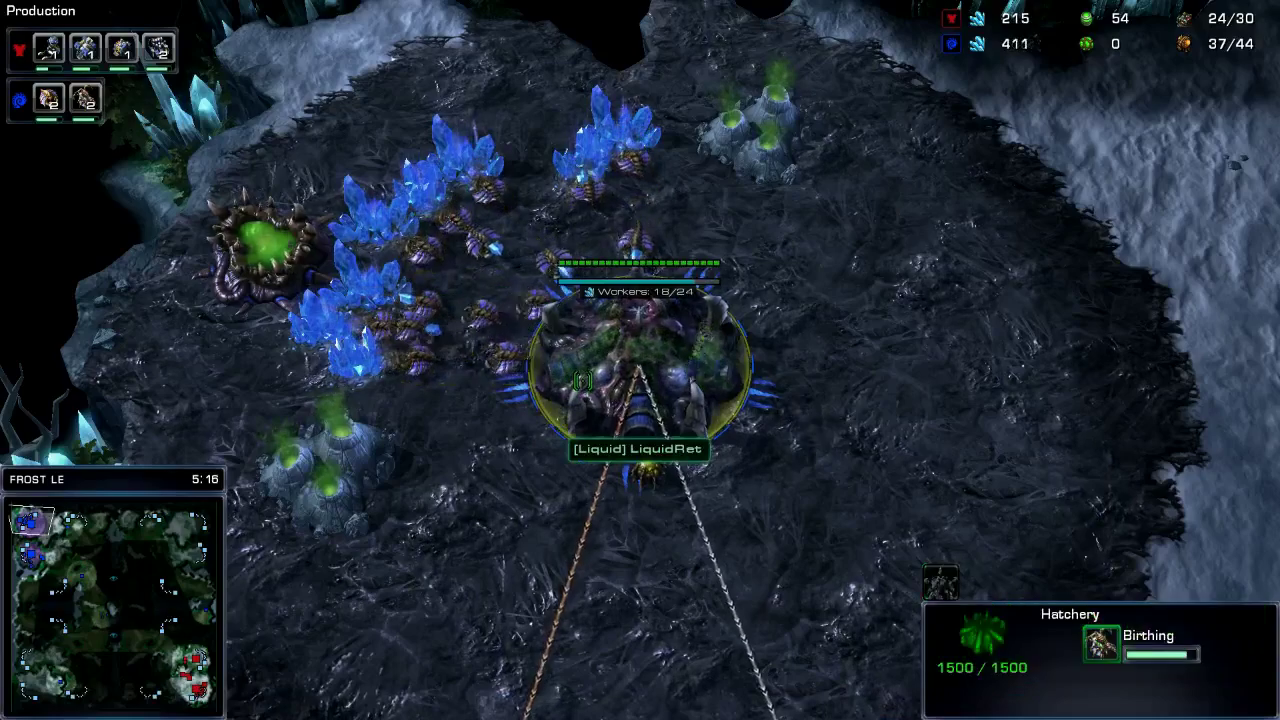
left_click_drag(323, 137, 694, 351)
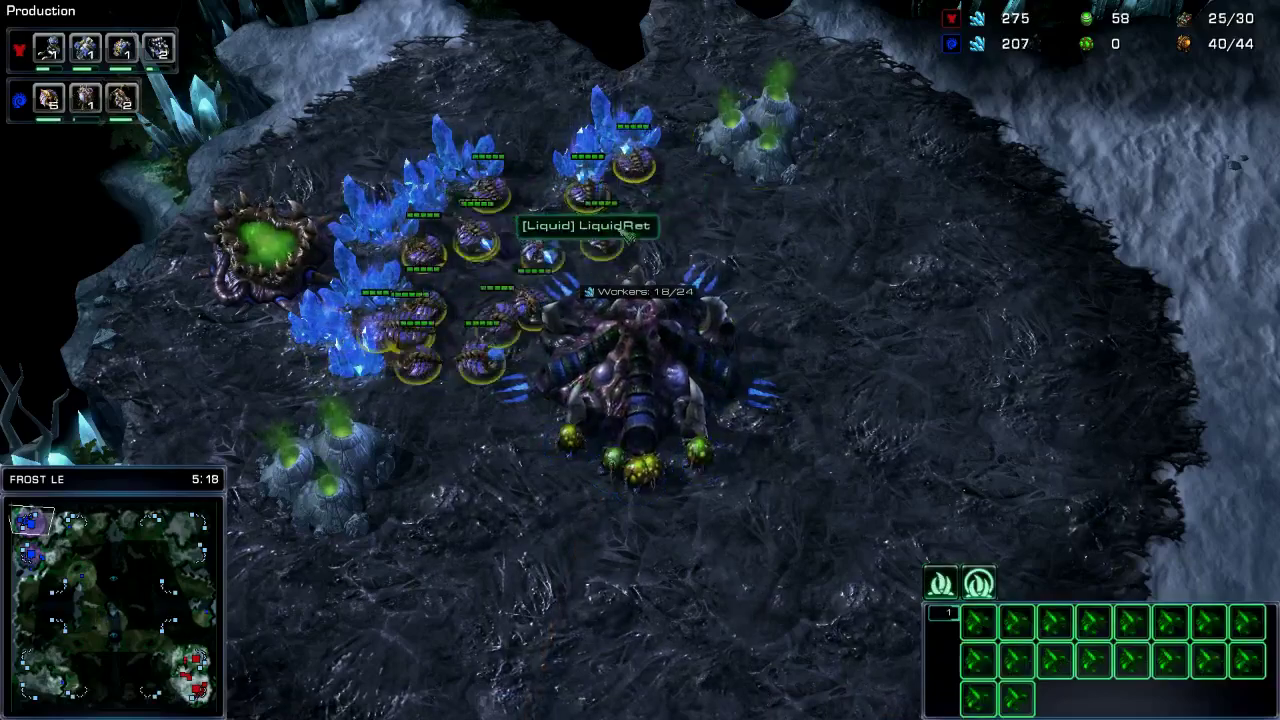
left_click(563, 263)
key("alt+Tab")
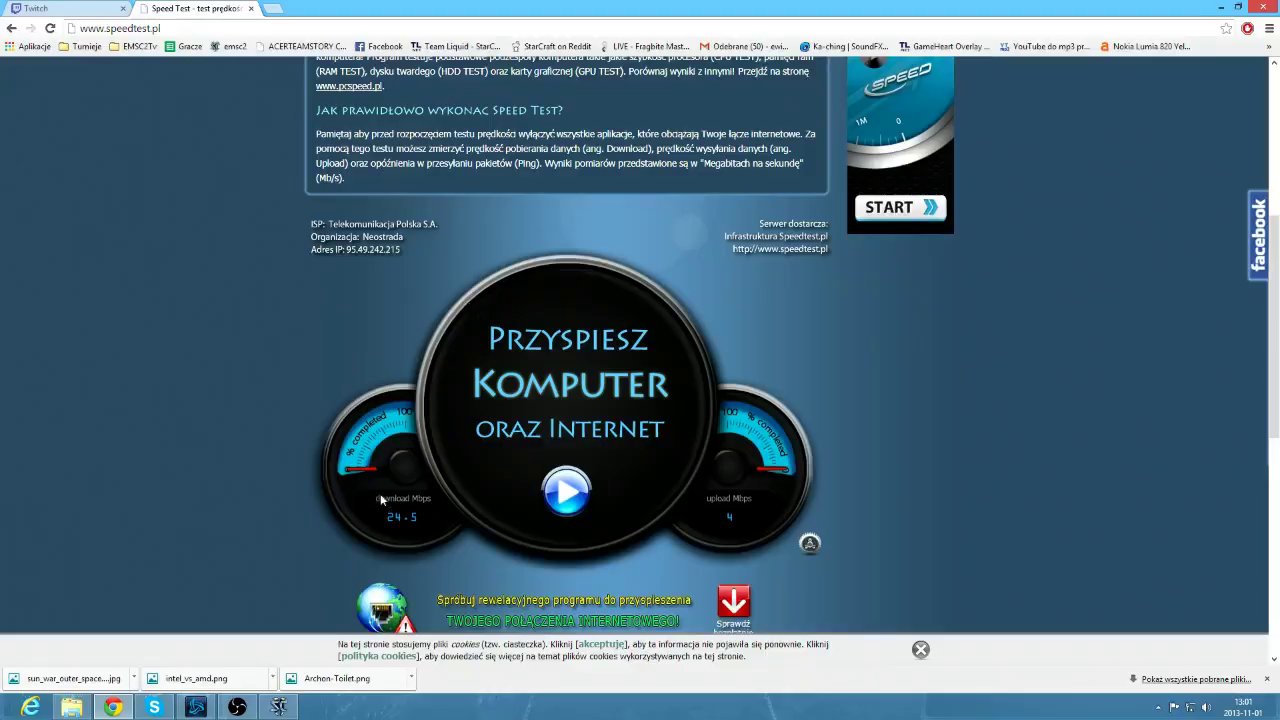
- Delete the source listed below the slide show from the scene in Open Broadcaster Software
left_click(254, 706)
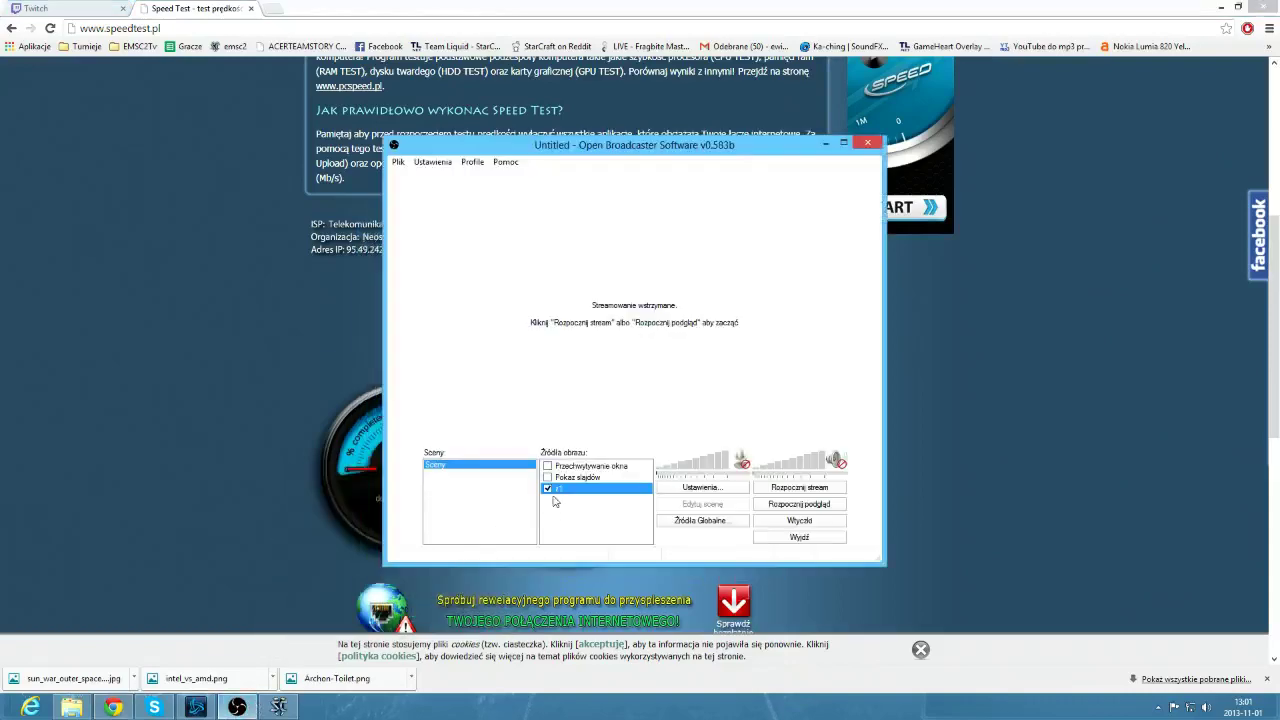
key("Delete")
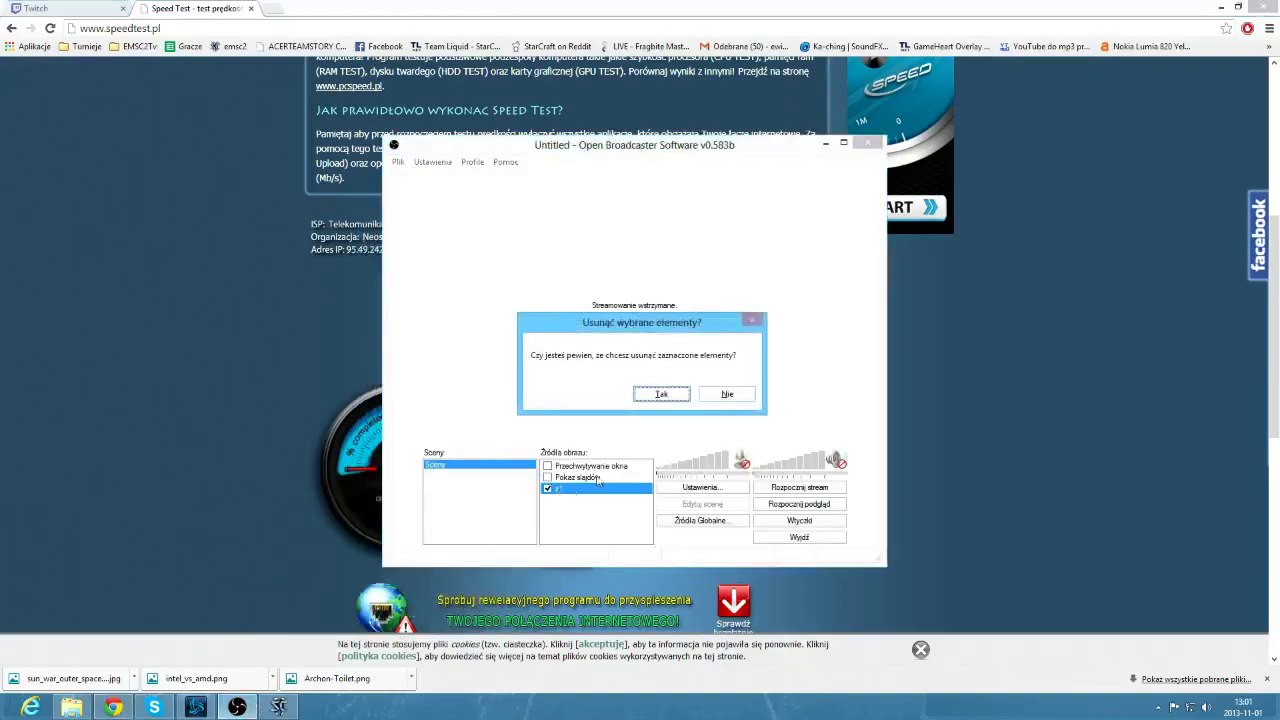
left_click(667, 392)
left_click_drag(111, 204, 352, 375)
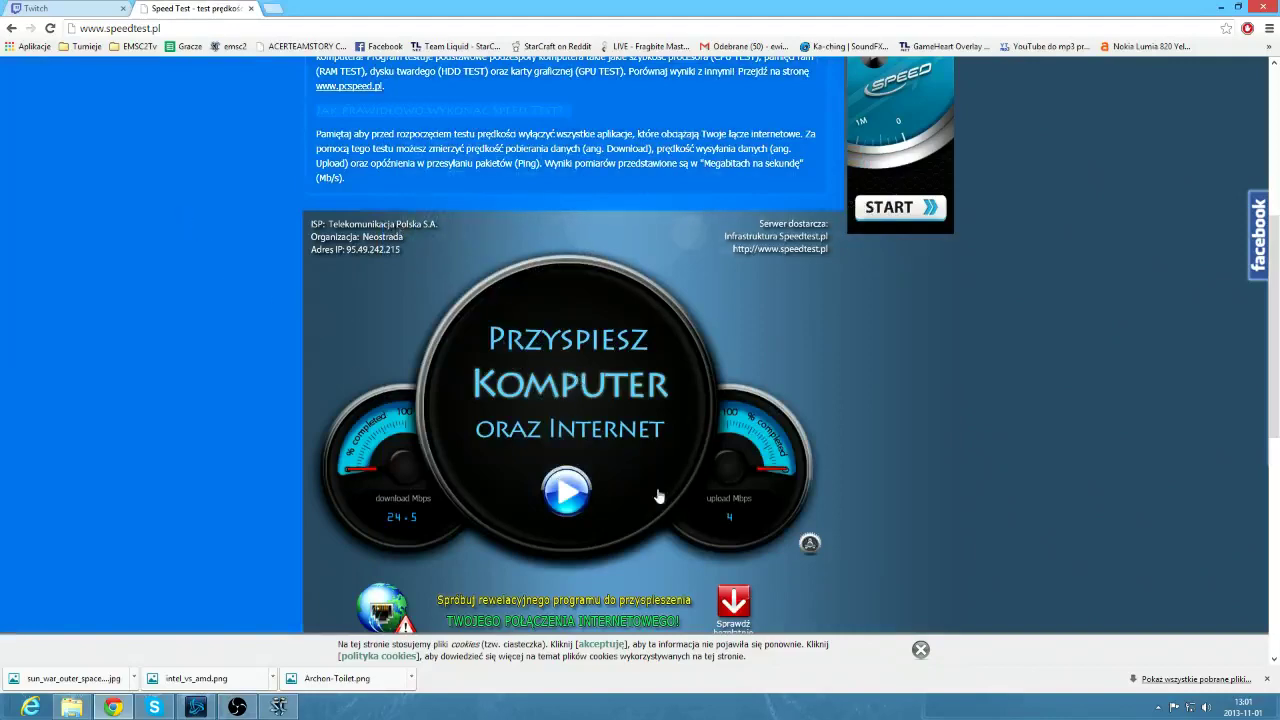
left_click(237, 707)
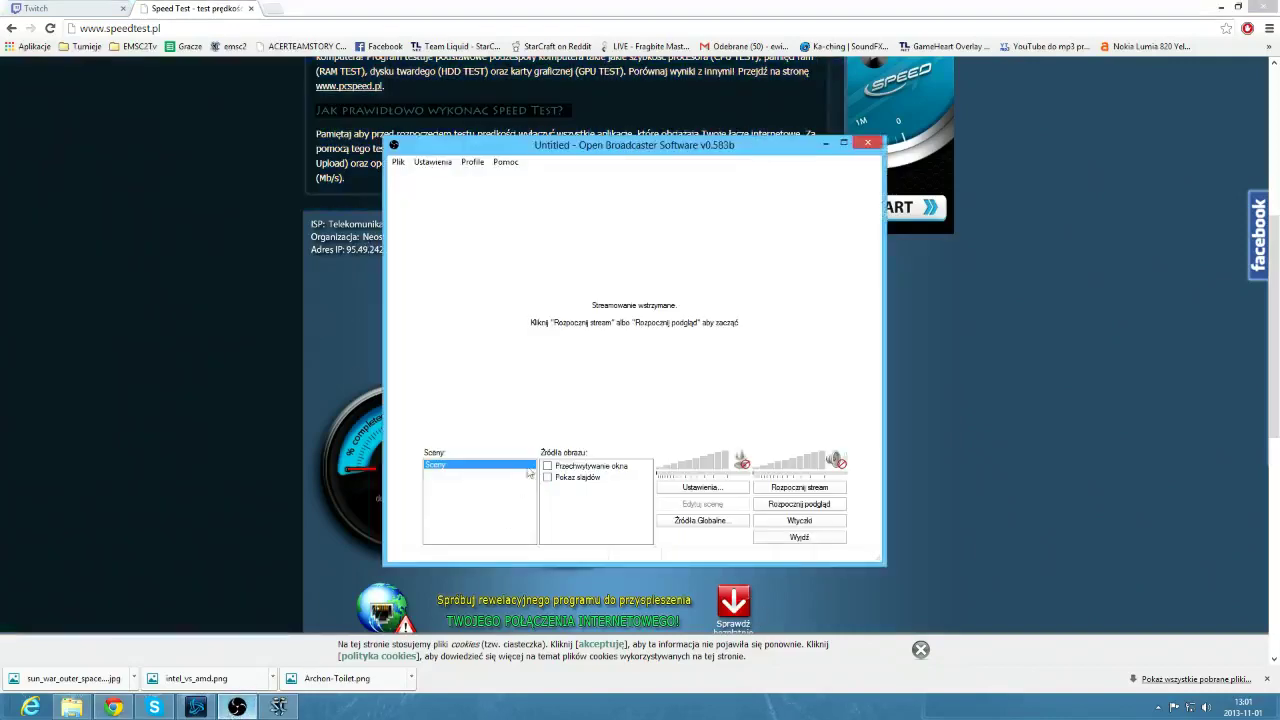
left_click_drag(432, 146, 733, 171)
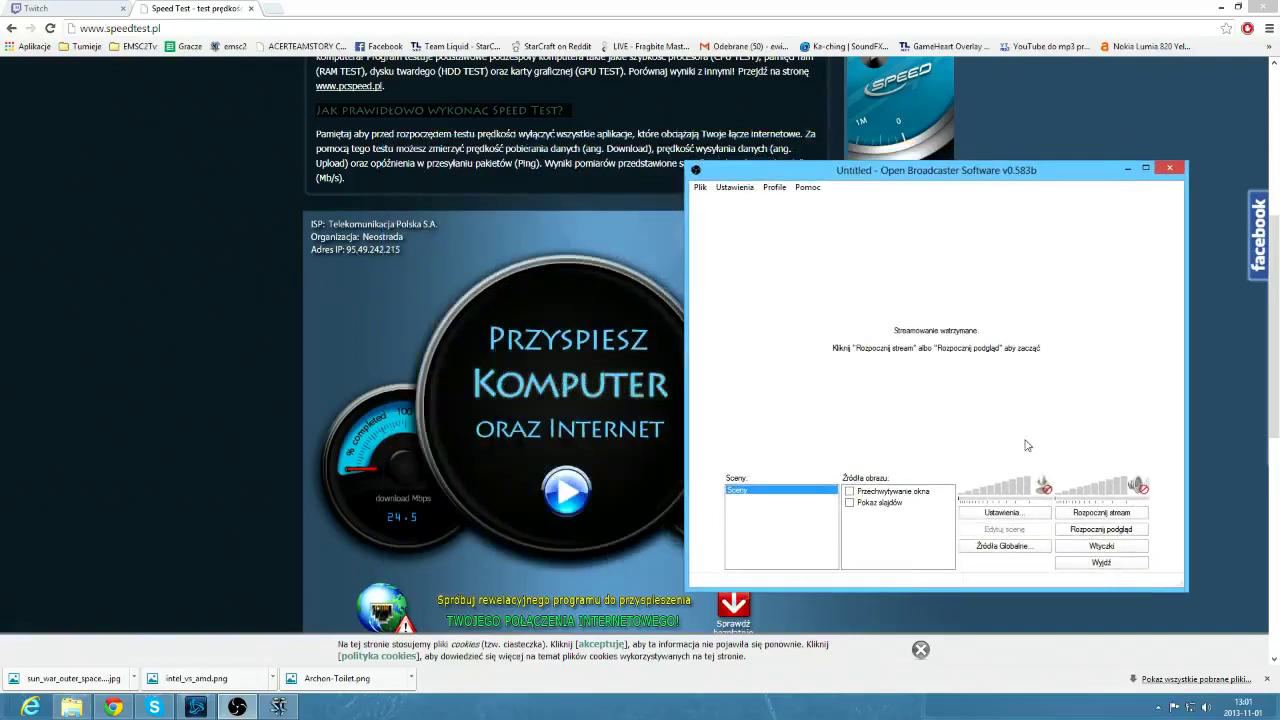
right_click(867, 554)
mouse_move(910, 557)
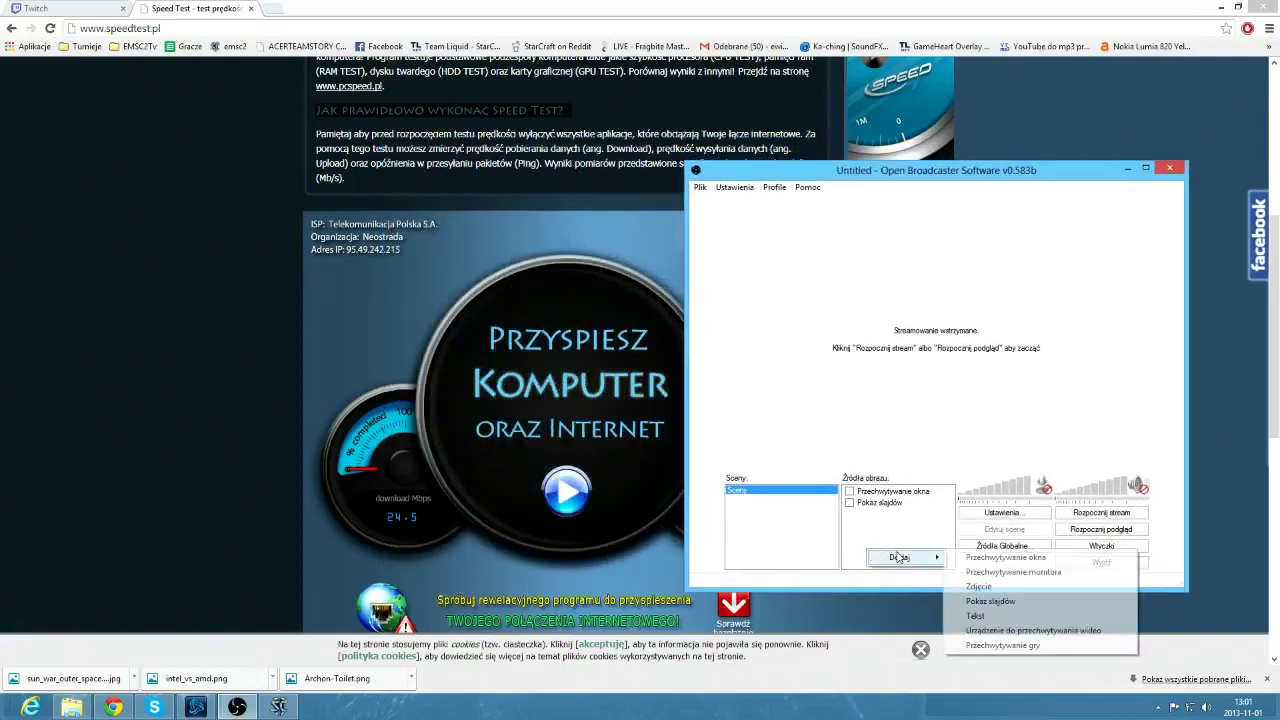
left_click(1026, 618)
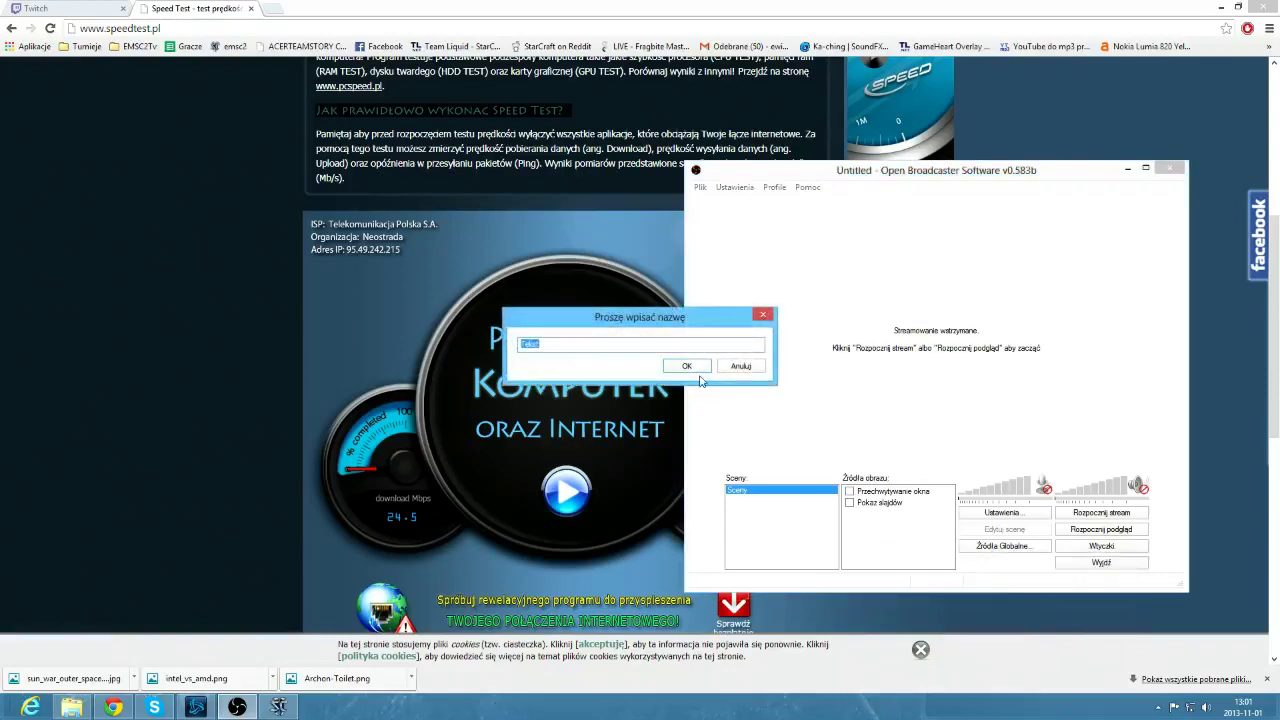
left_click(740, 367)
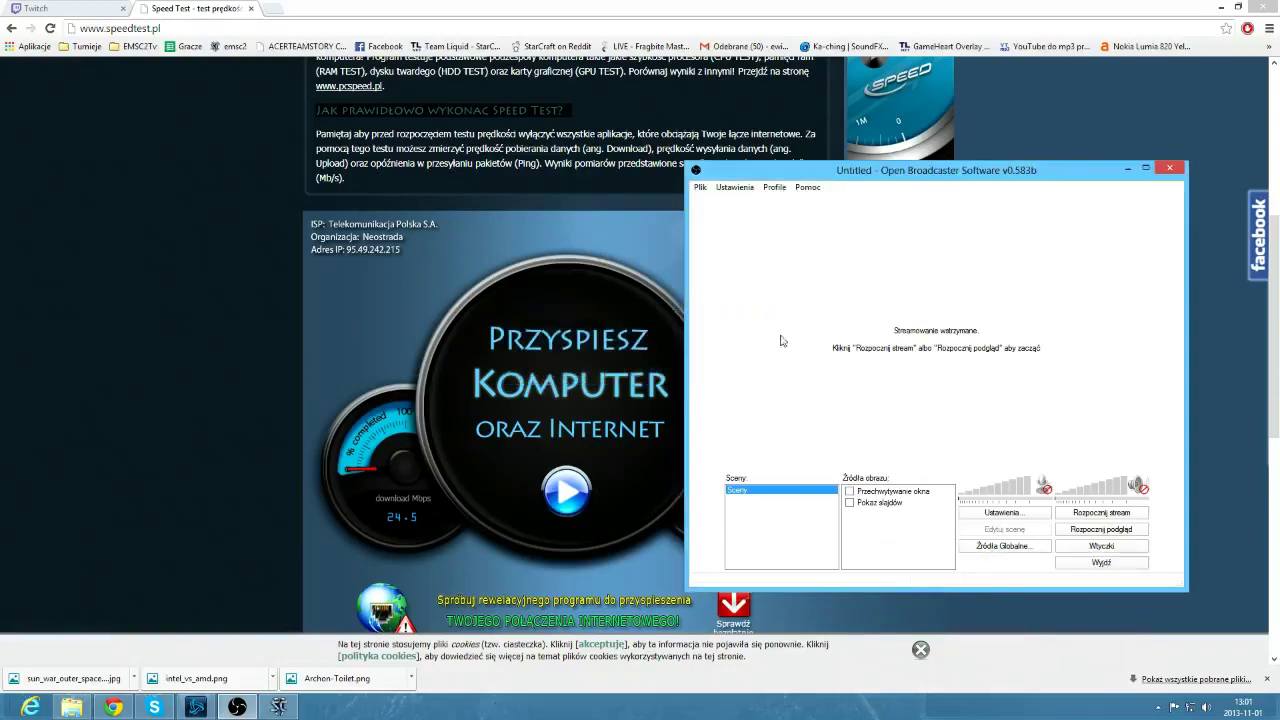
- Close Open Broadcaster Software
left_click(1169, 168)
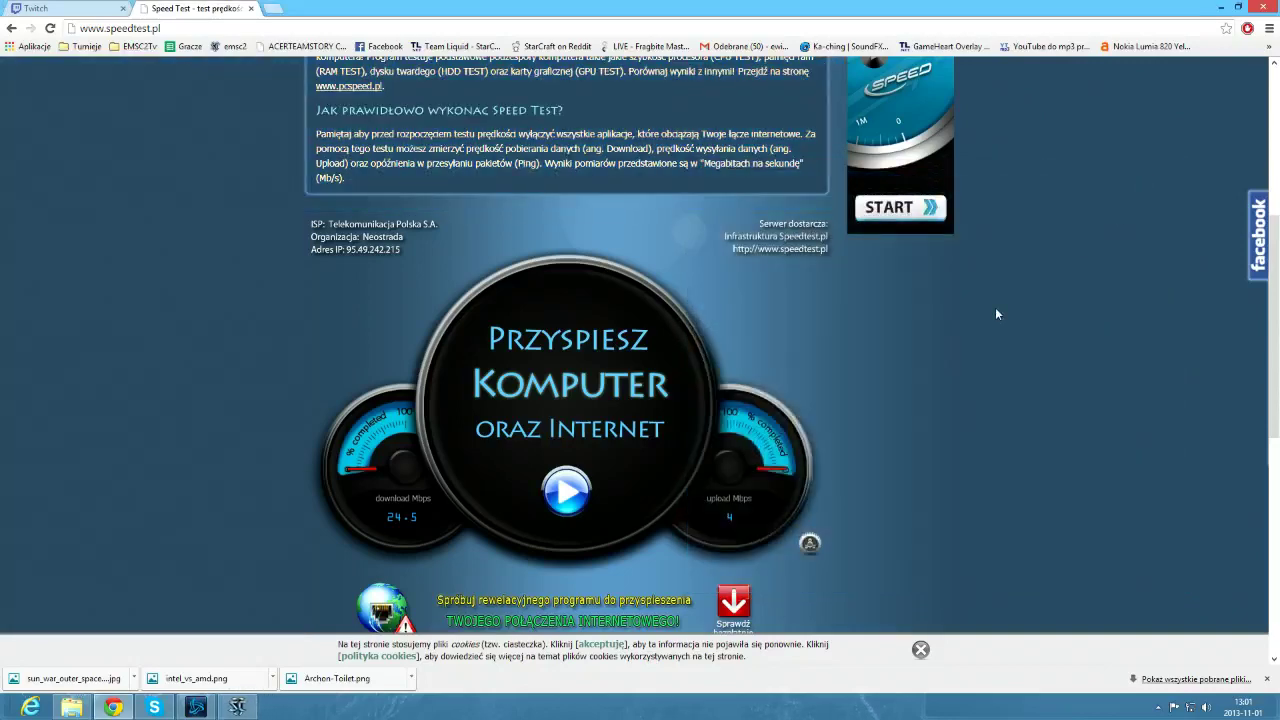